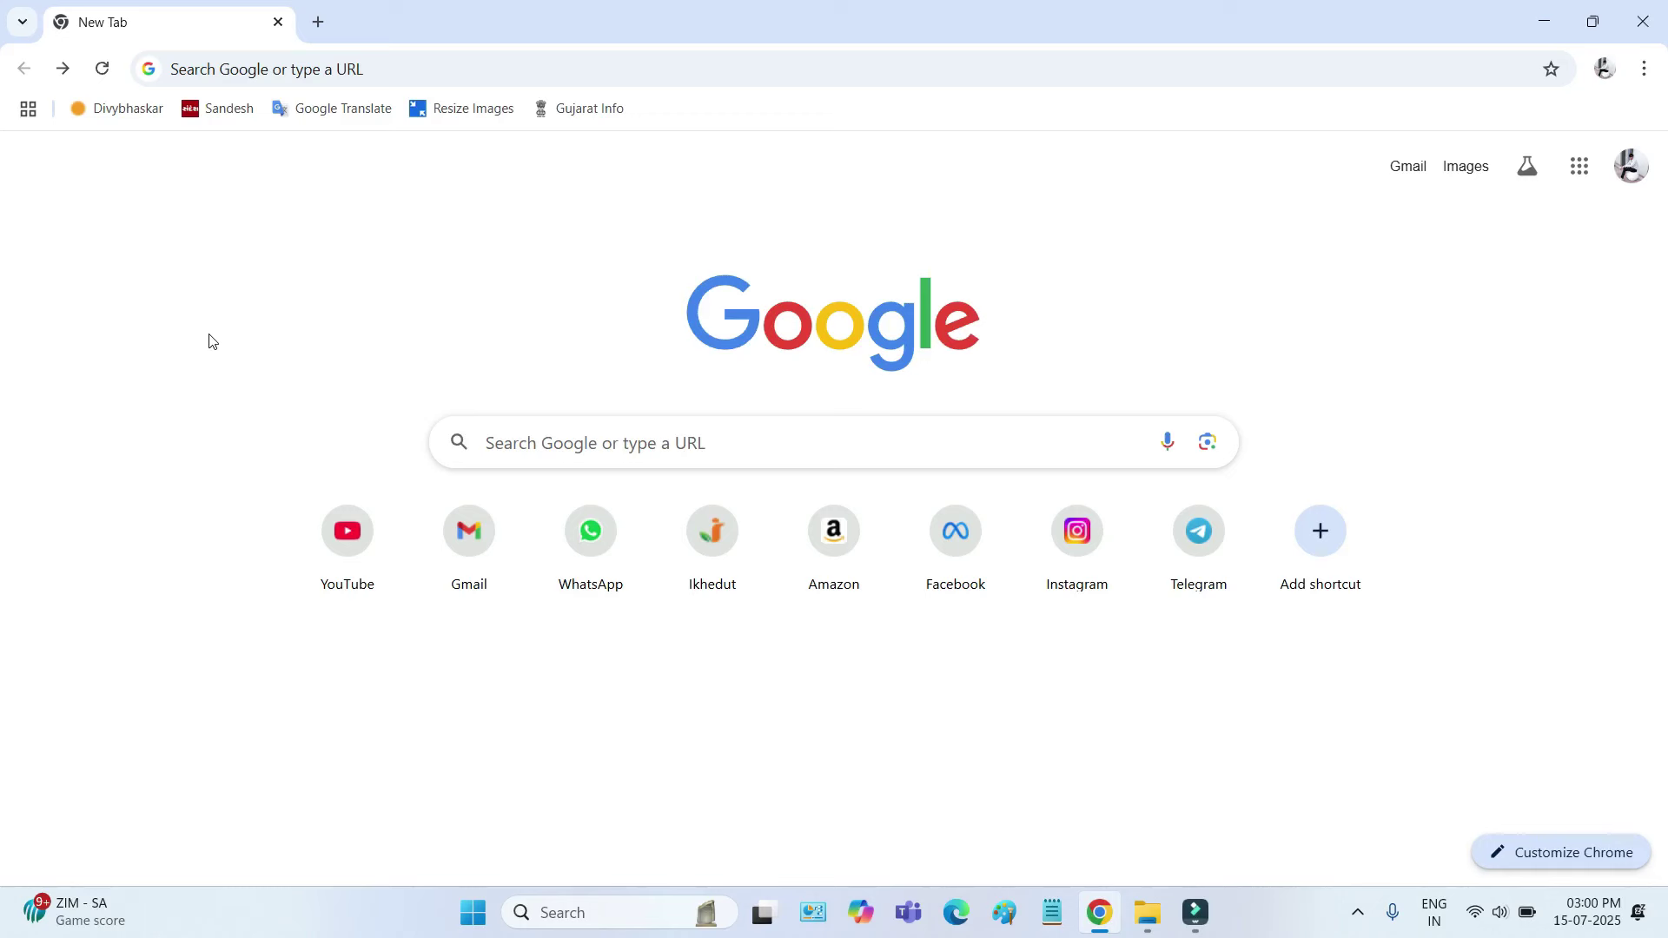
# - Search Google for aau and open the Anand Agricultural University website
pyautogui.click(516, 446)
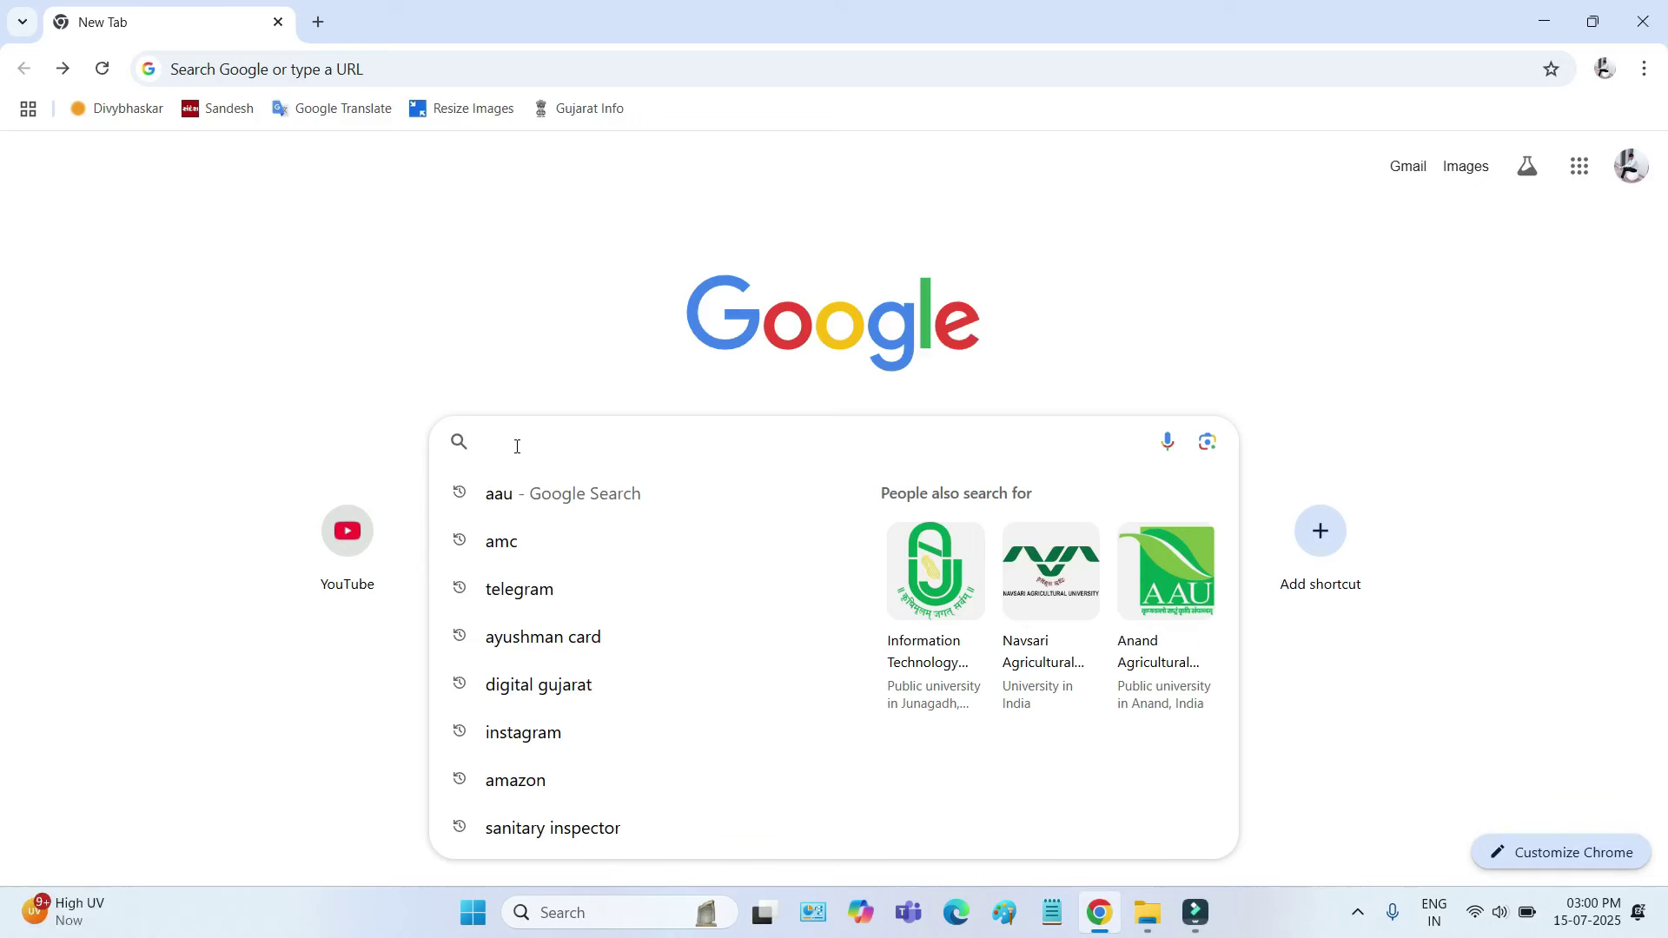
pyautogui.click(499, 497)
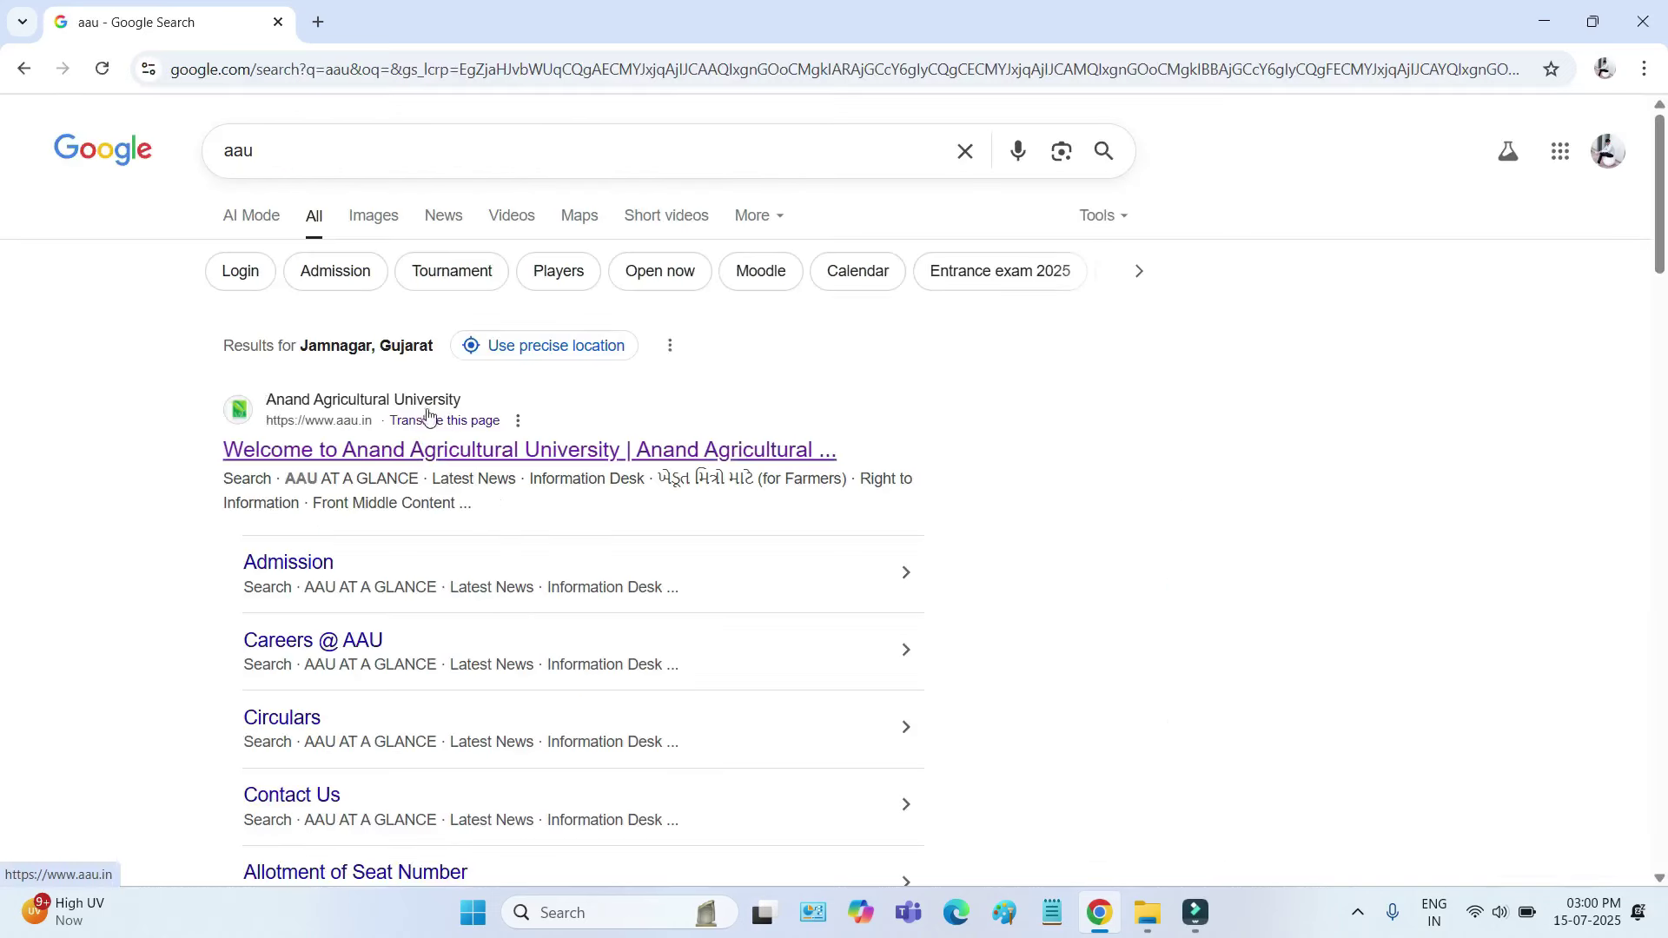
pyautogui.click(356, 410)
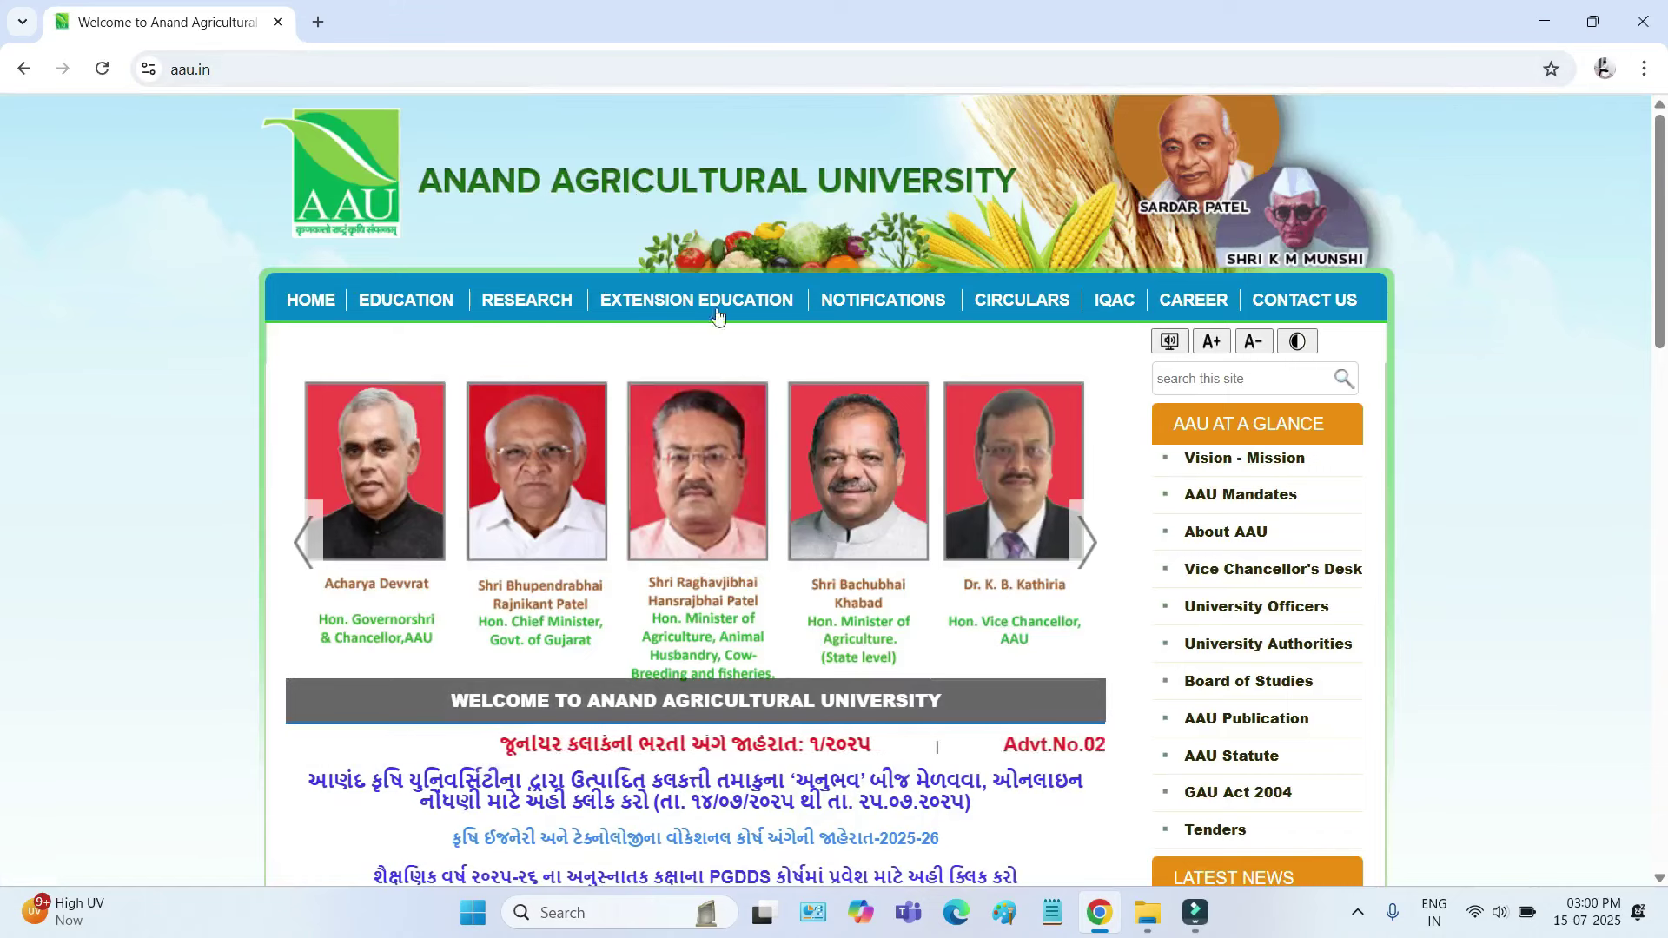
# - Open the Junior Clerk recruitment notice 1/2025 from the university's careers page and follow its online application link
pyautogui.click(1210, 309)
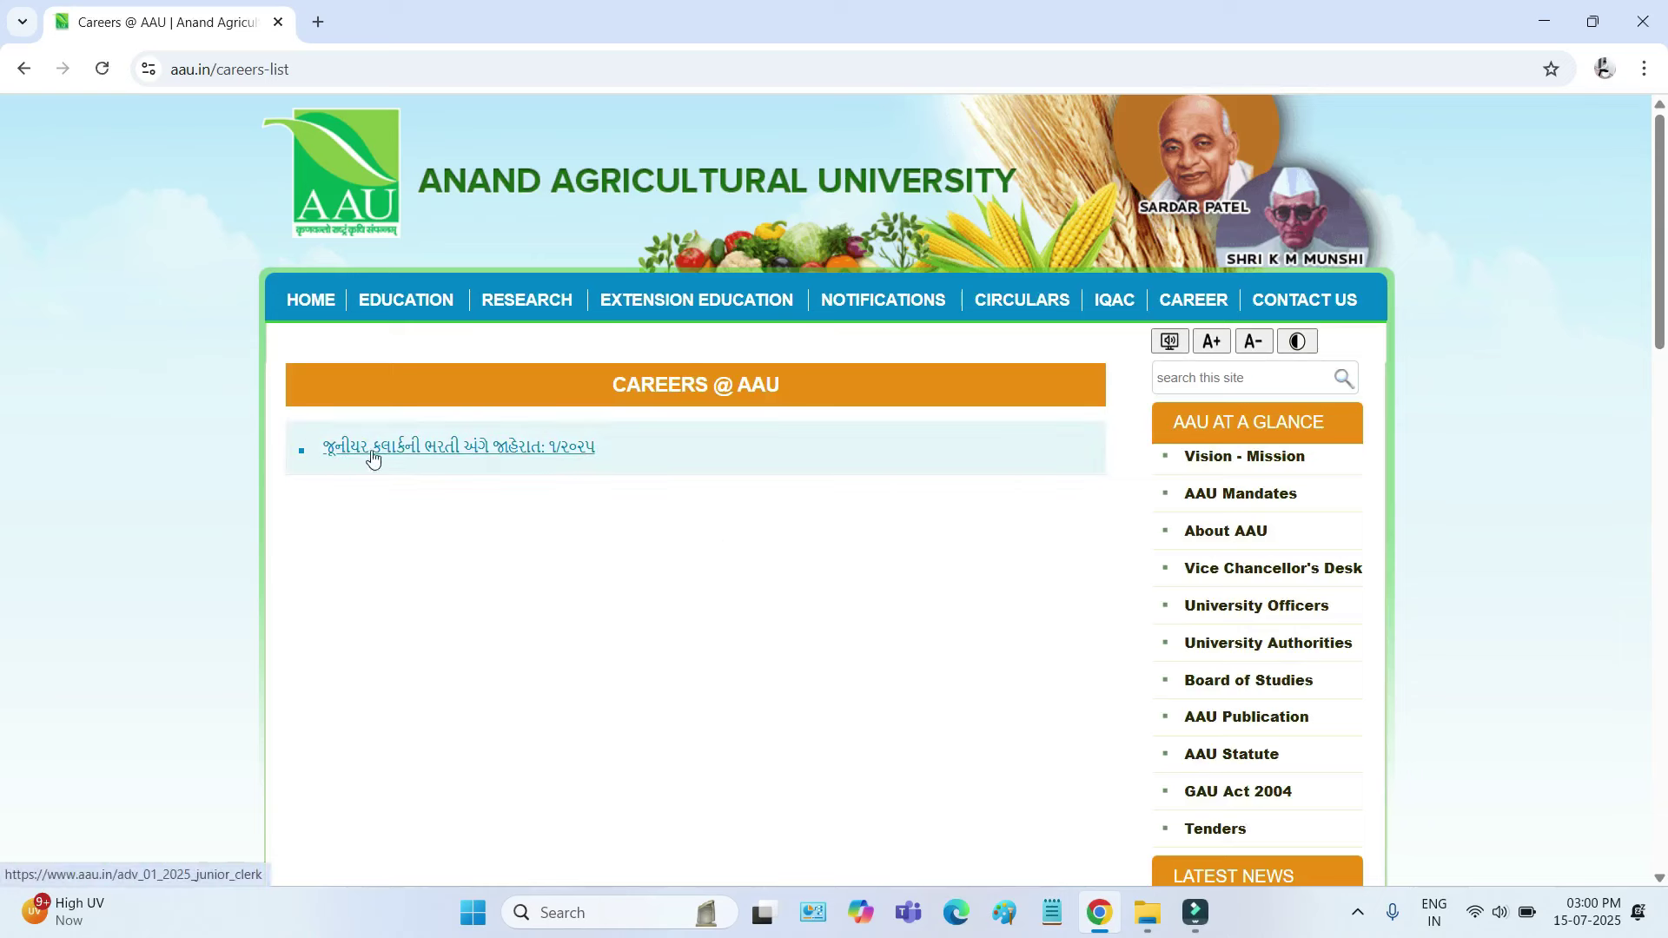
pyautogui.click(492, 451)
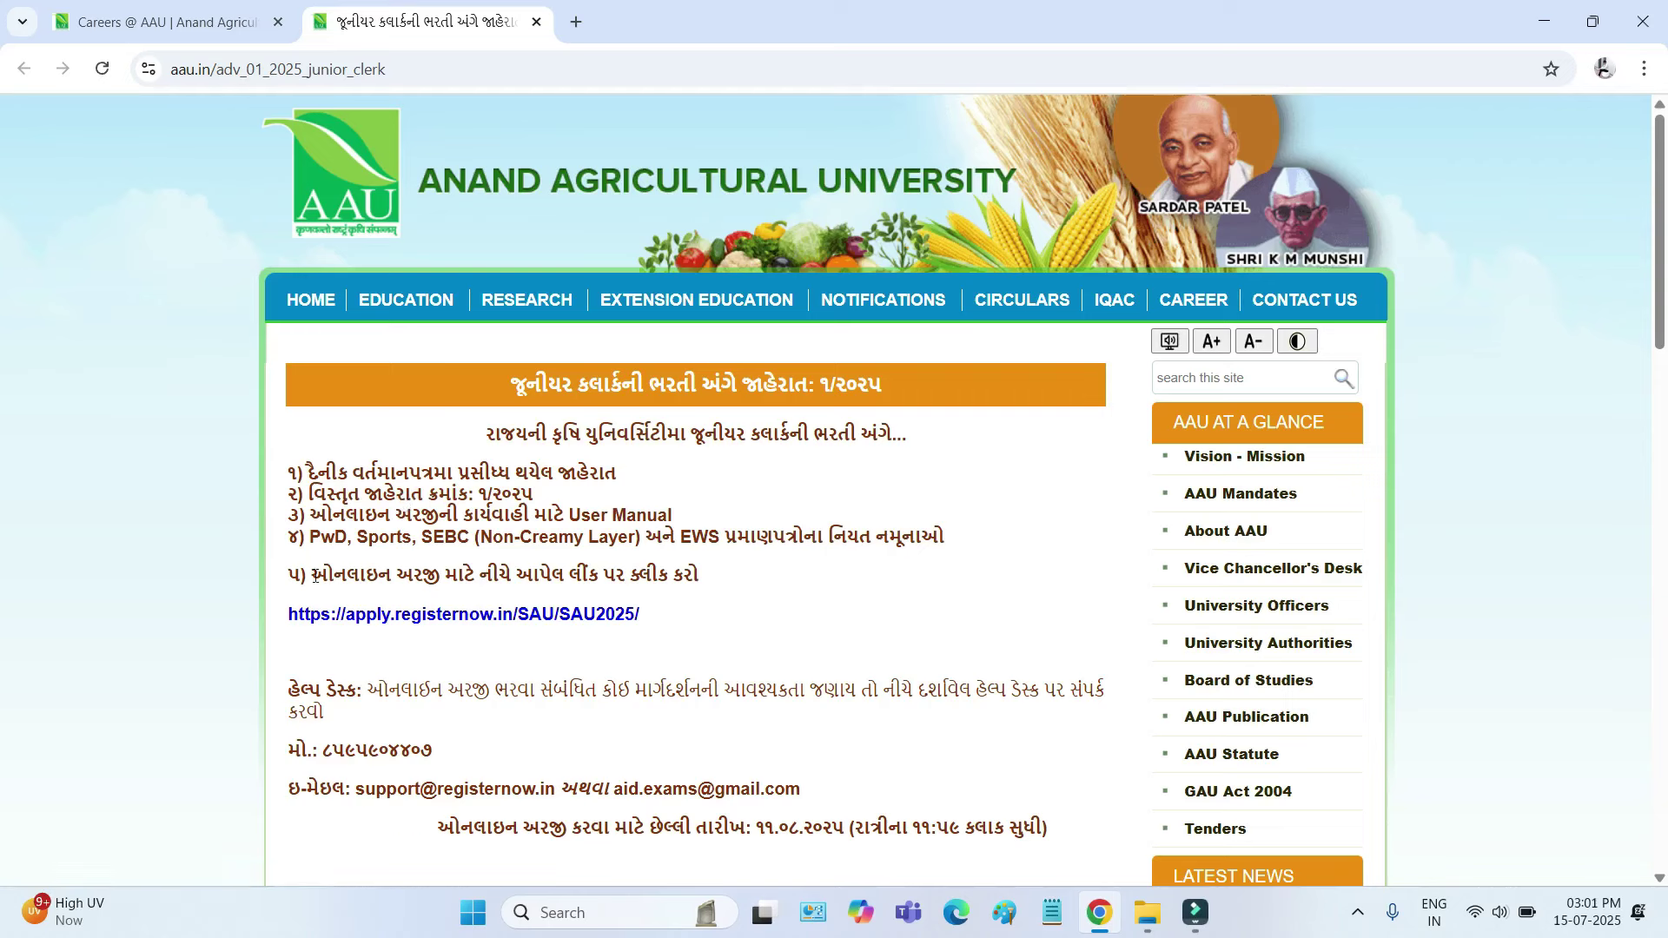
pyautogui.moveTo(313, 575); pyautogui.dragTo(352, 647)
pyautogui.click(352, 647)
pyautogui.click(376, 615)
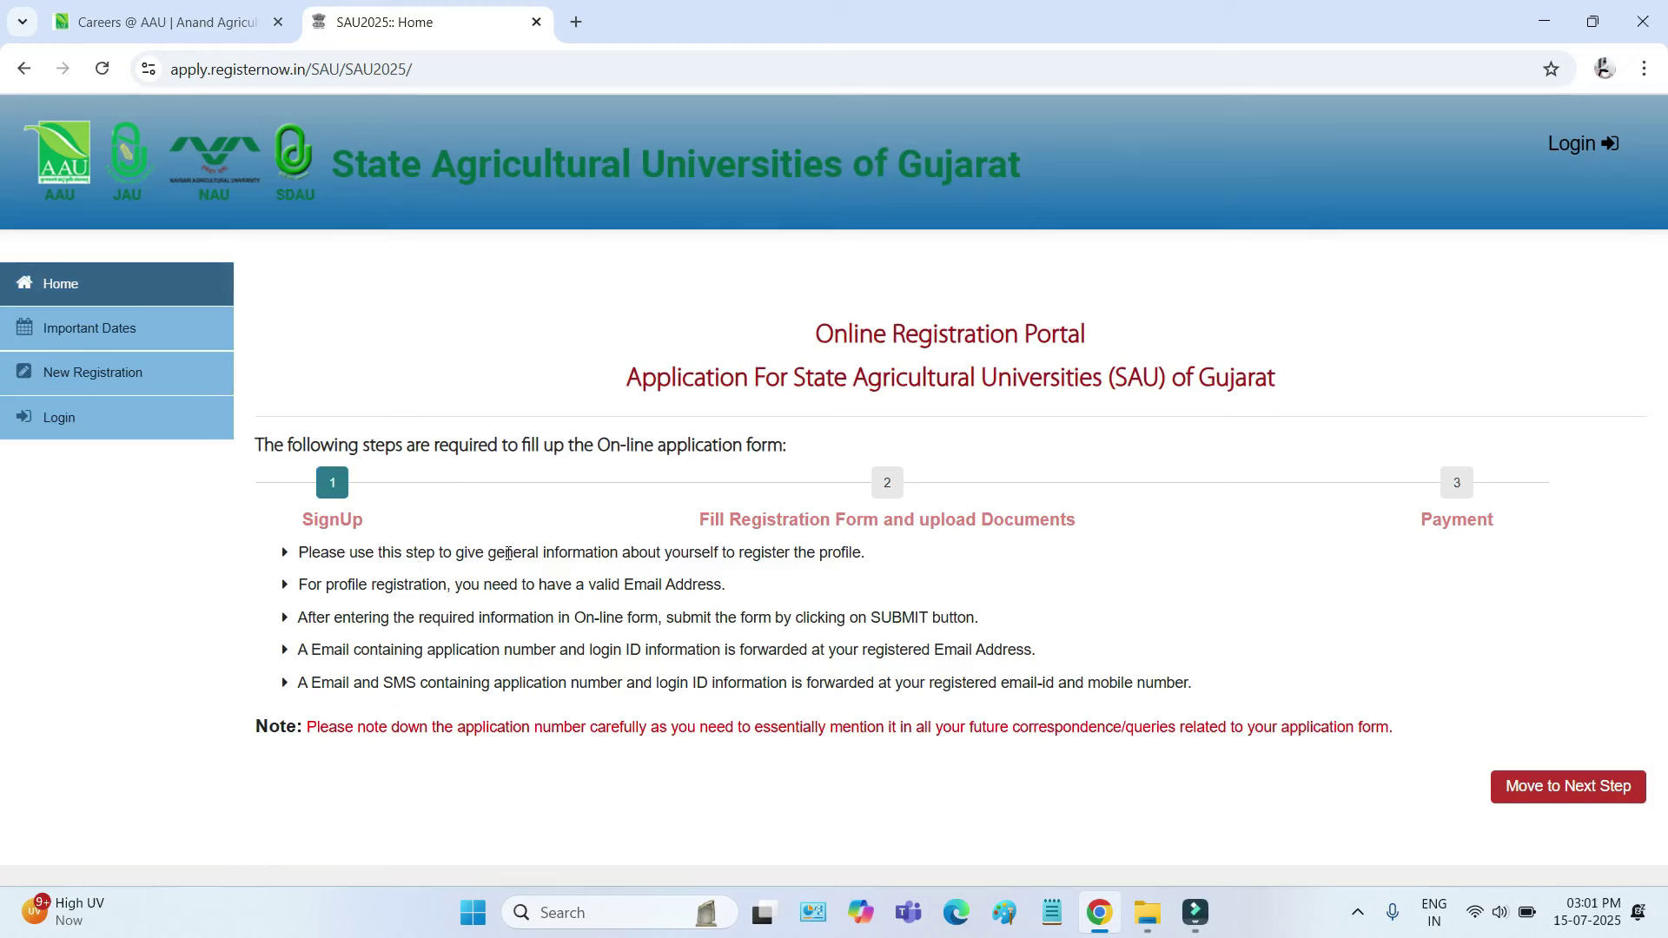
# - Open the new registration form on the application portal and acknowledge the privacy notice
pyautogui.click(104, 380)
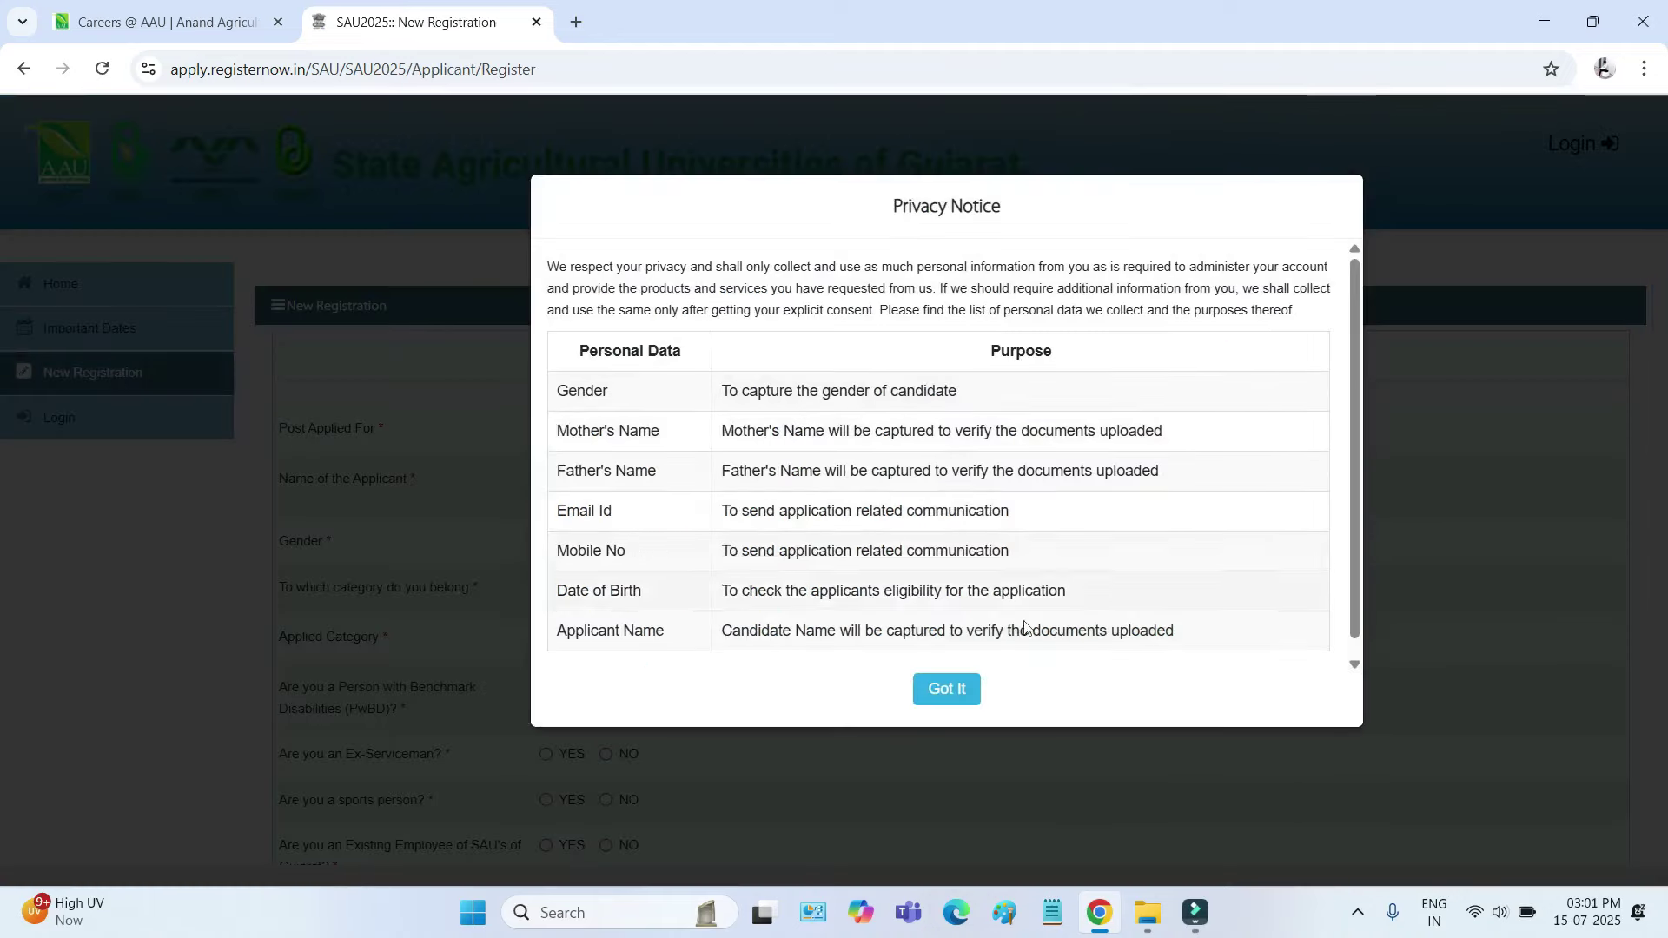
pyautogui.click(944, 690)
pyautogui.scroll(-1, 863, 591)
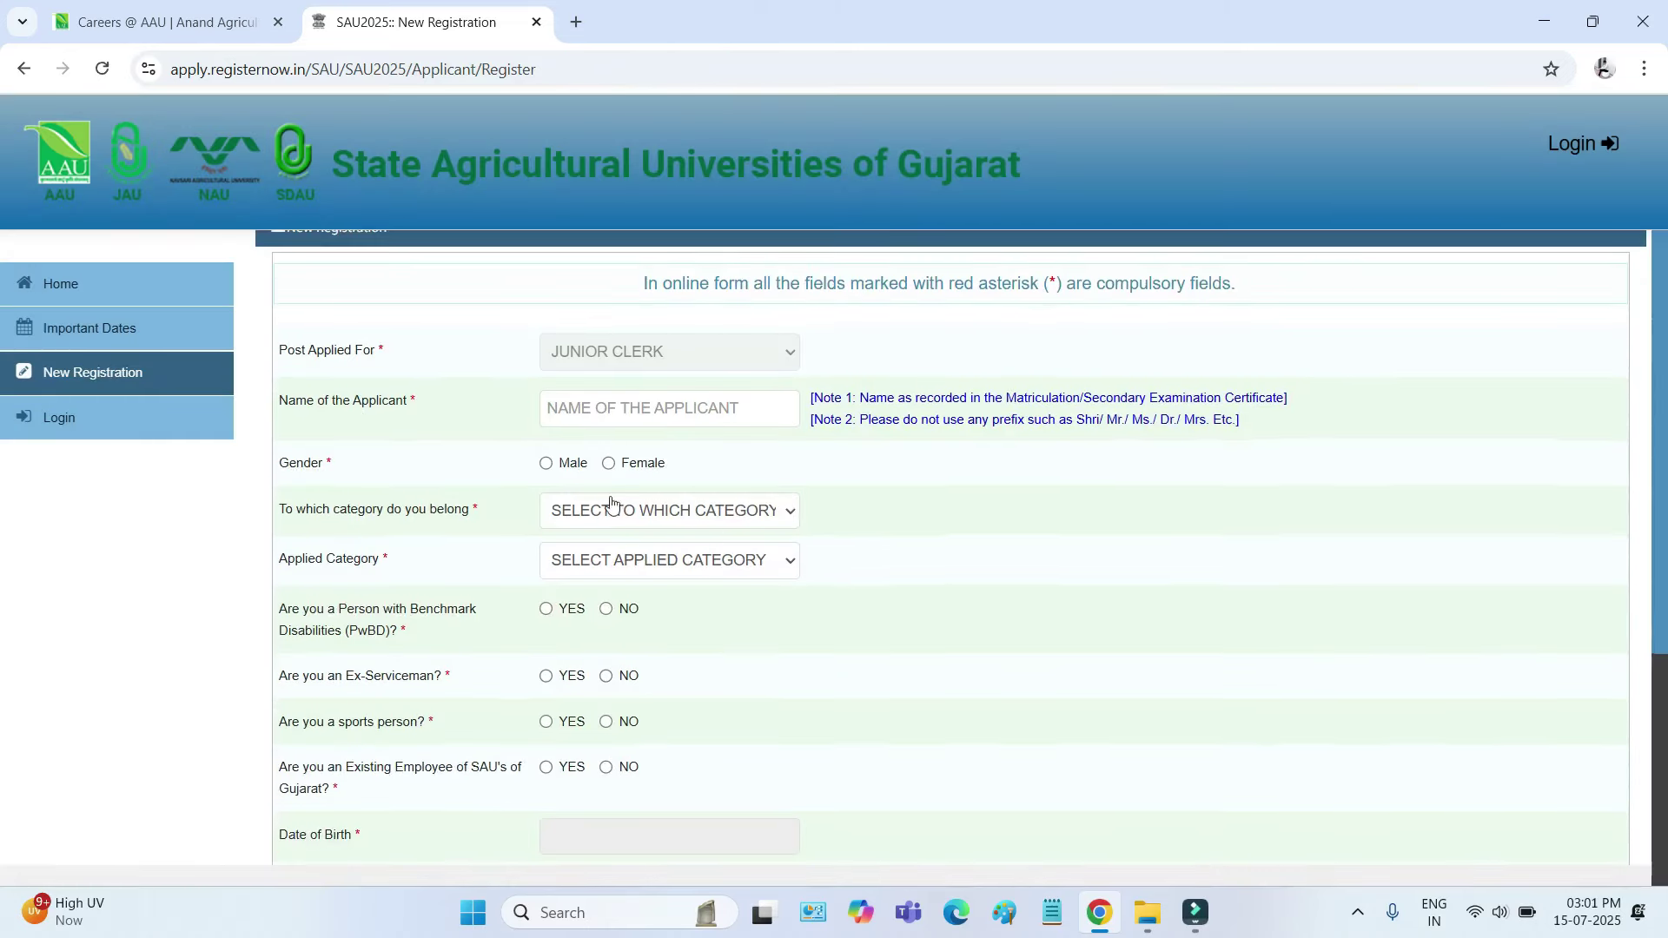
# - Review the post and applicant name fields with their notes, and set the gender to Male
pyautogui.moveTo(287, 350); pyautogui.dragTo(362, 350)
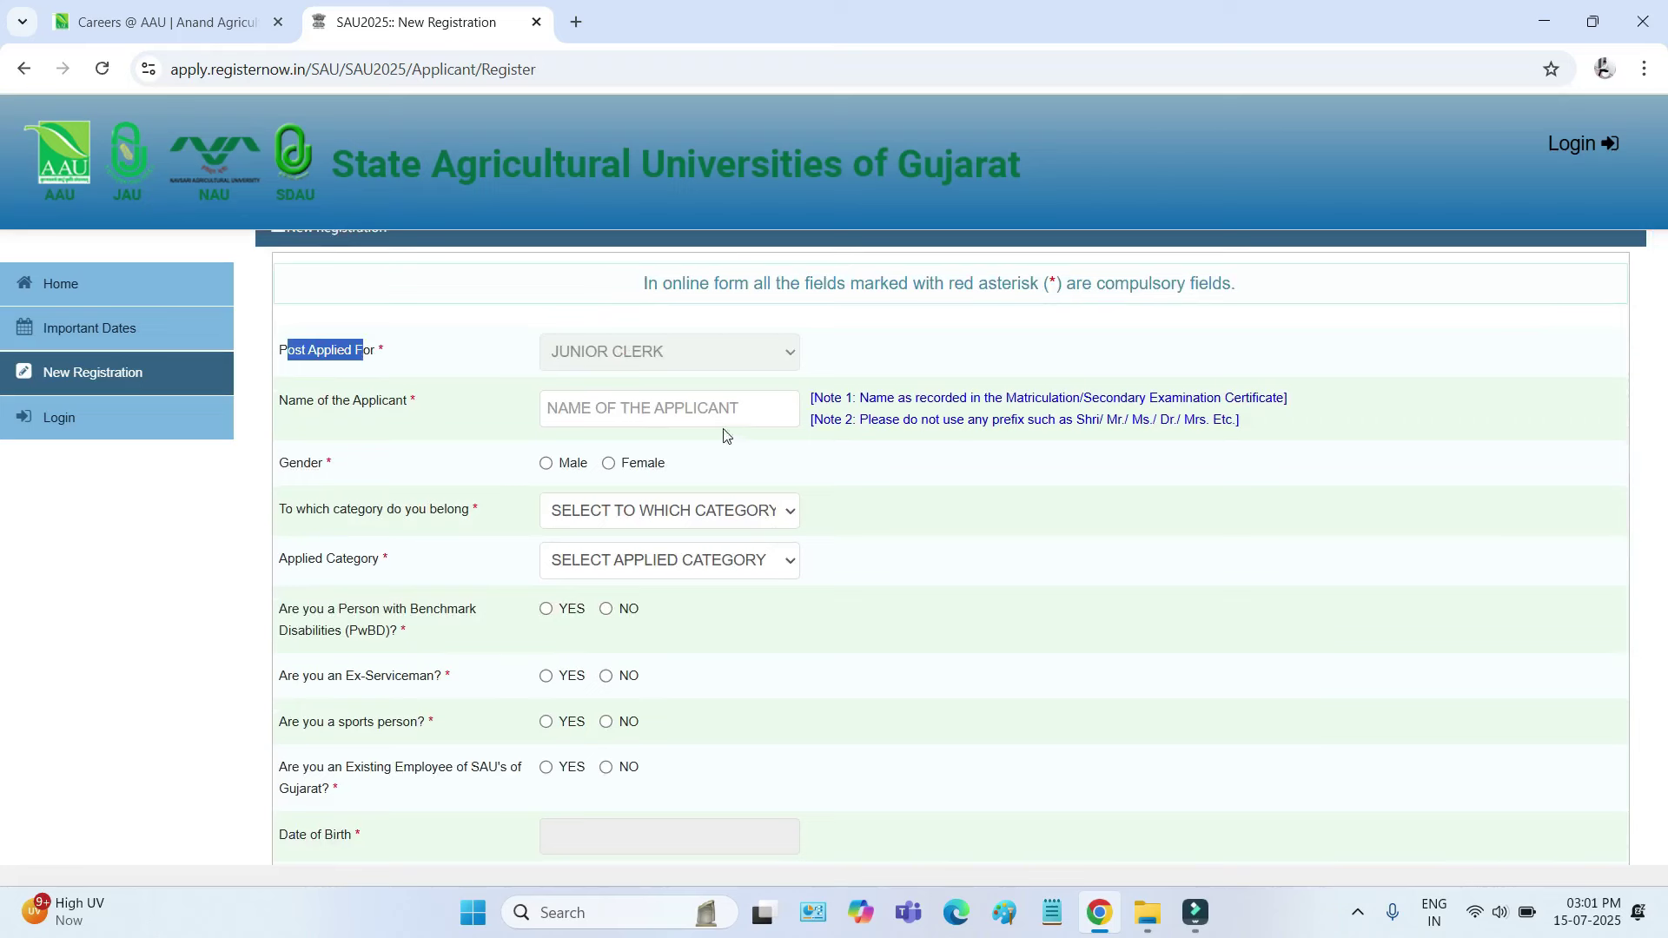
pyautogui.moveTo(894, 397); pyautogui.dragTo(1268, 398)
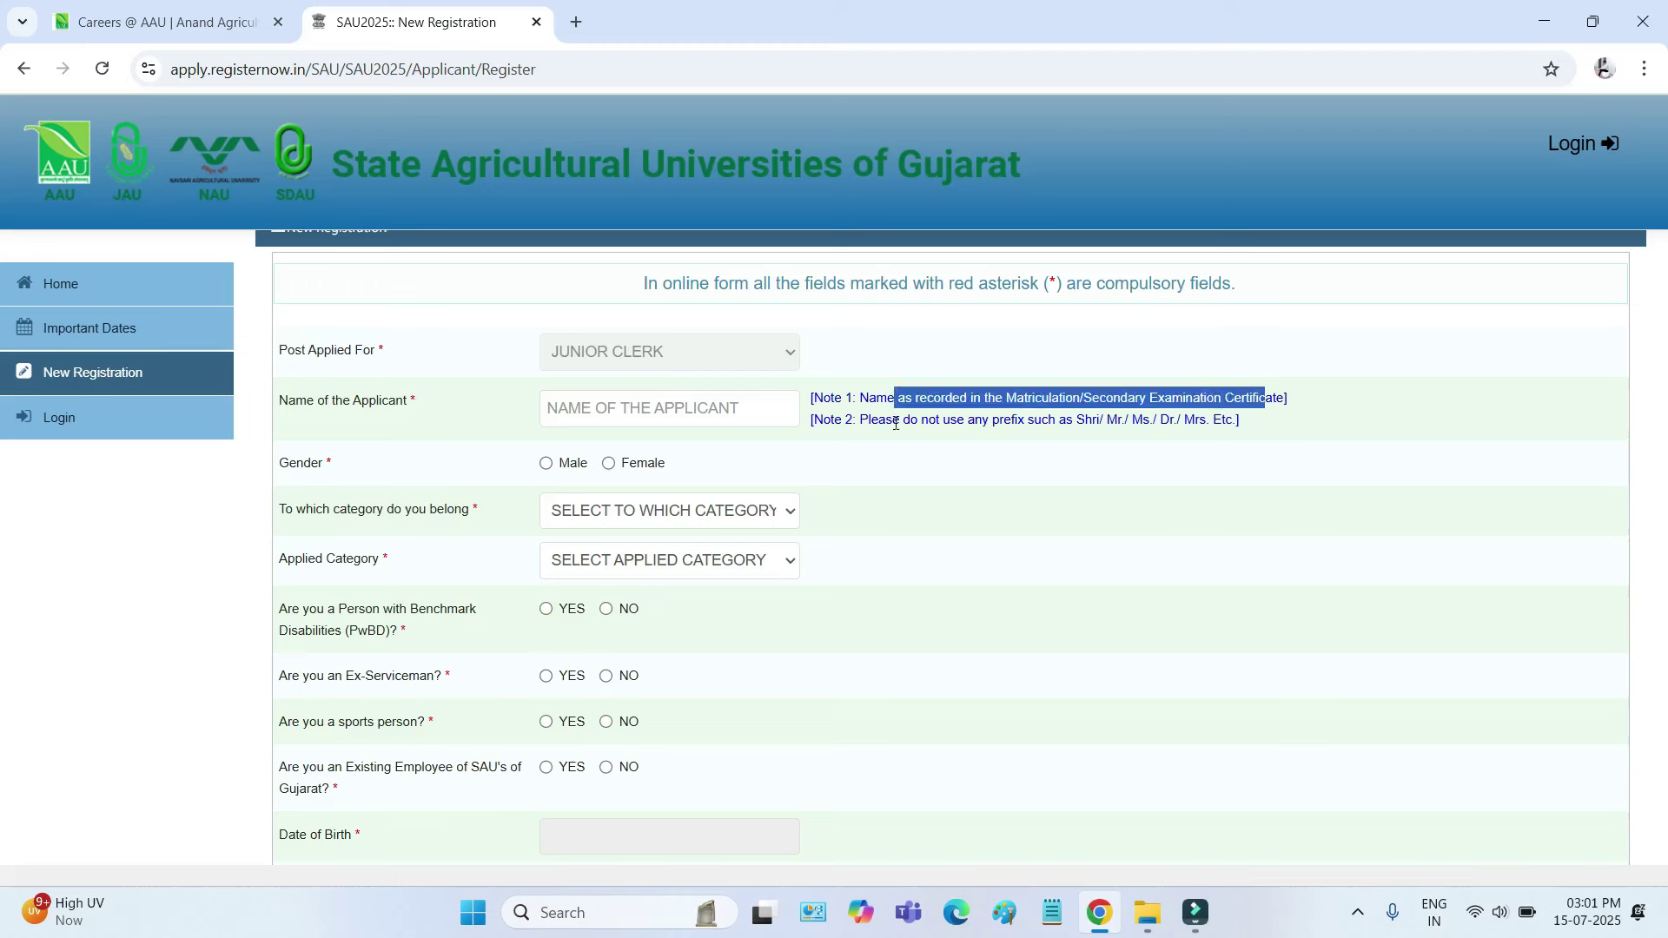
pyautogui.moveTo(296, 400); pyautogui.dragTo(370, 402)
pyautogui.click(643, 425)
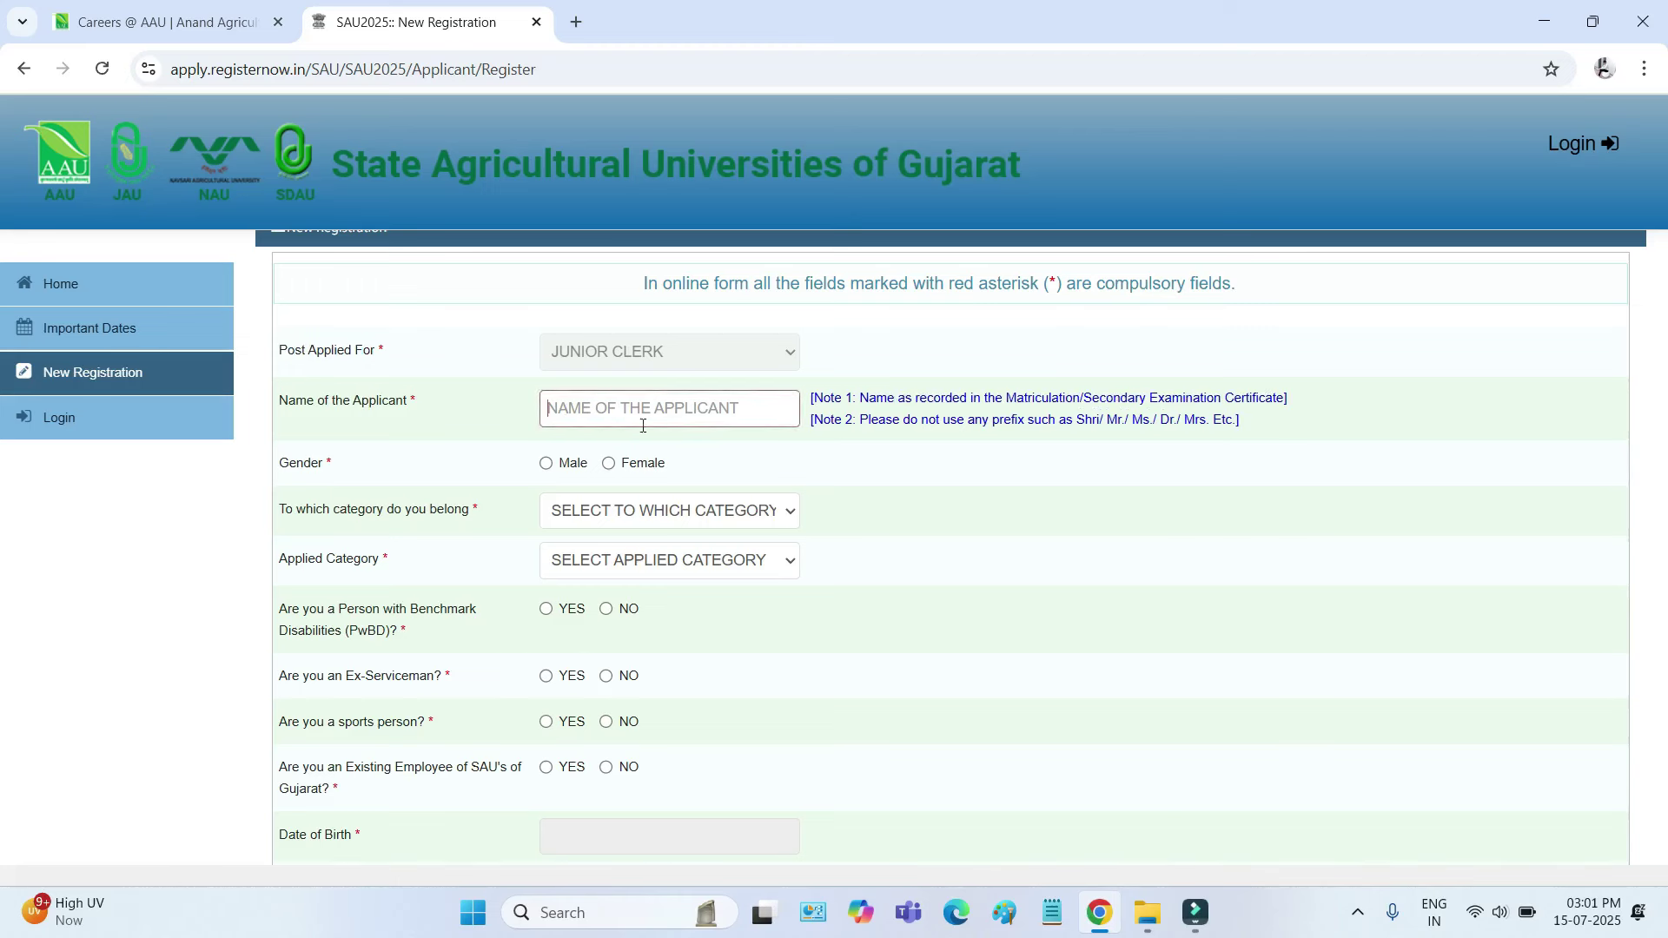
pyautogui.doubleClick(293, 472)
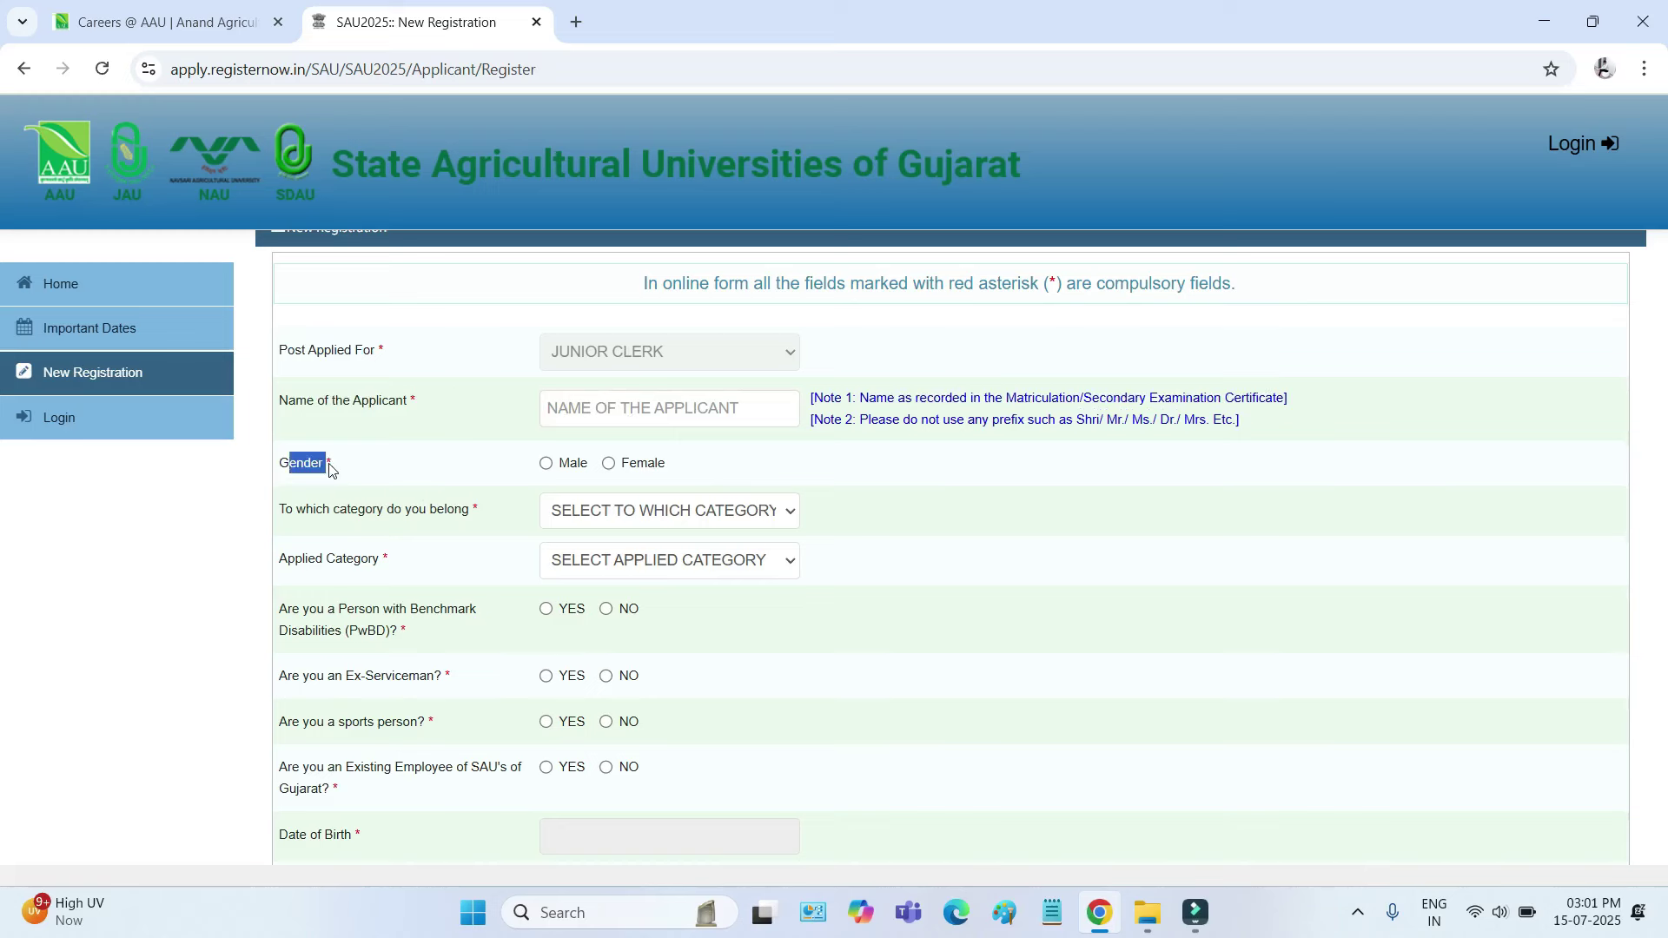
pyautogui.click(556, 467)
pyautogui.moveTo(634, 473); pyautogui.dragTo(576, 472)
# - Set the category the applicant belongs to as UNRESERVED and view the Applied Category options without choosing one
pyautogui.moveTo(294, 513); pyautogui.dragTo(455, 514)
pyautogui.click(620, 514)
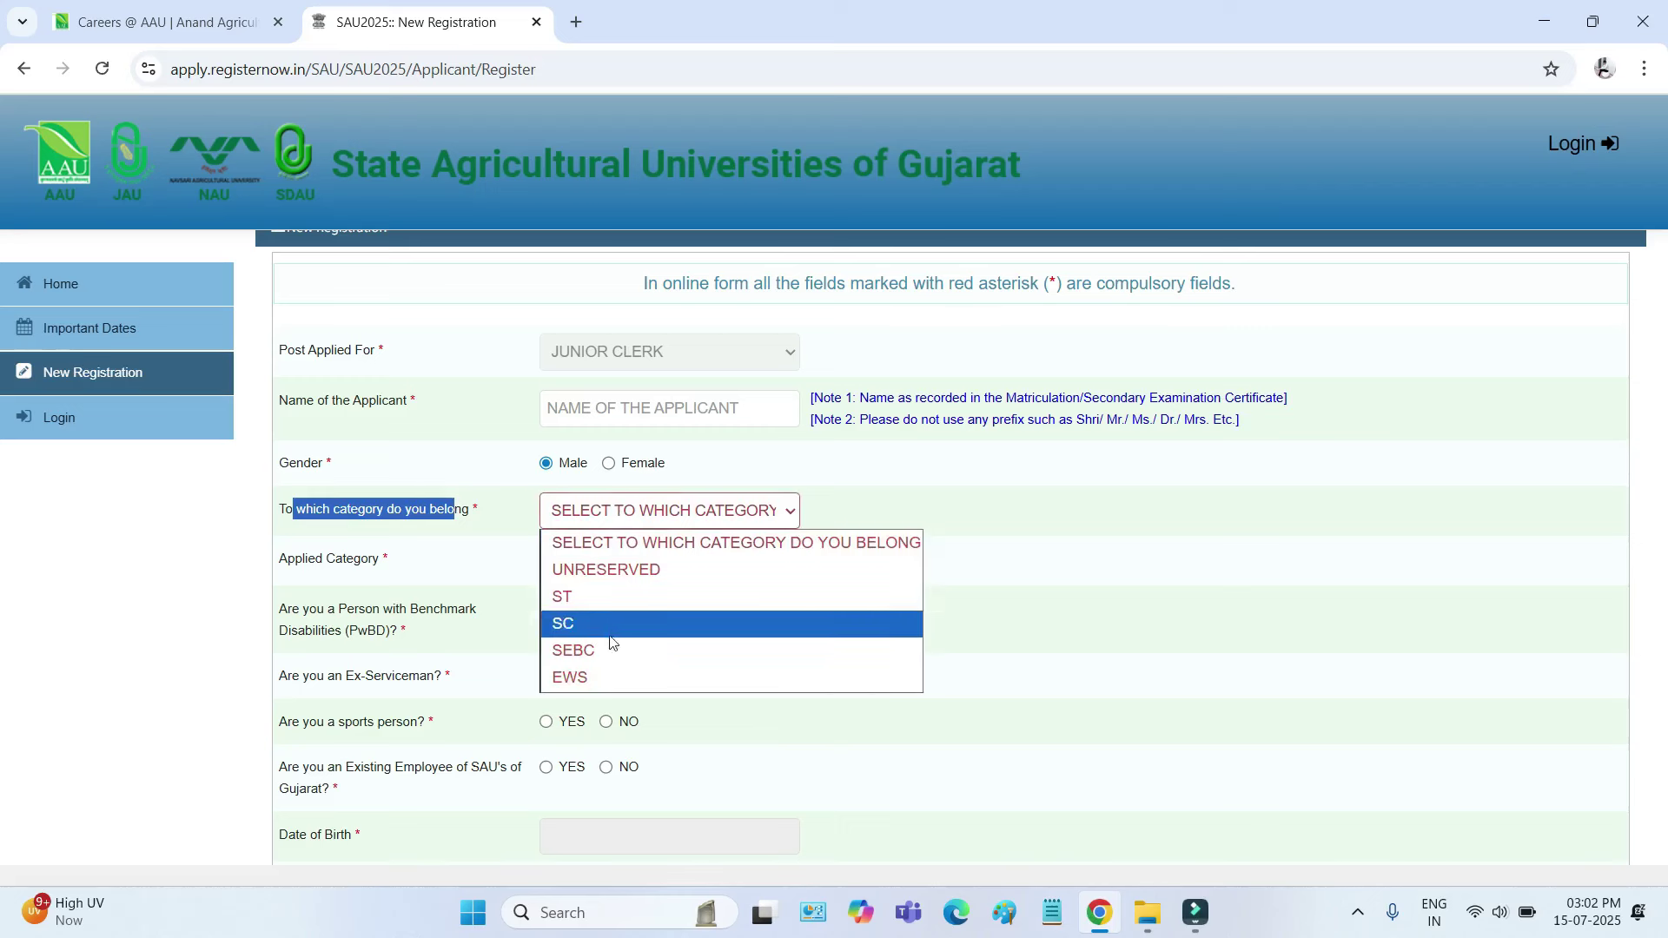
pyautogui.click(611, 572)
pyautogui.moveTo(287, 565); pyautogui.dragTo(384, 566)
pyautogui.click(581, 565)
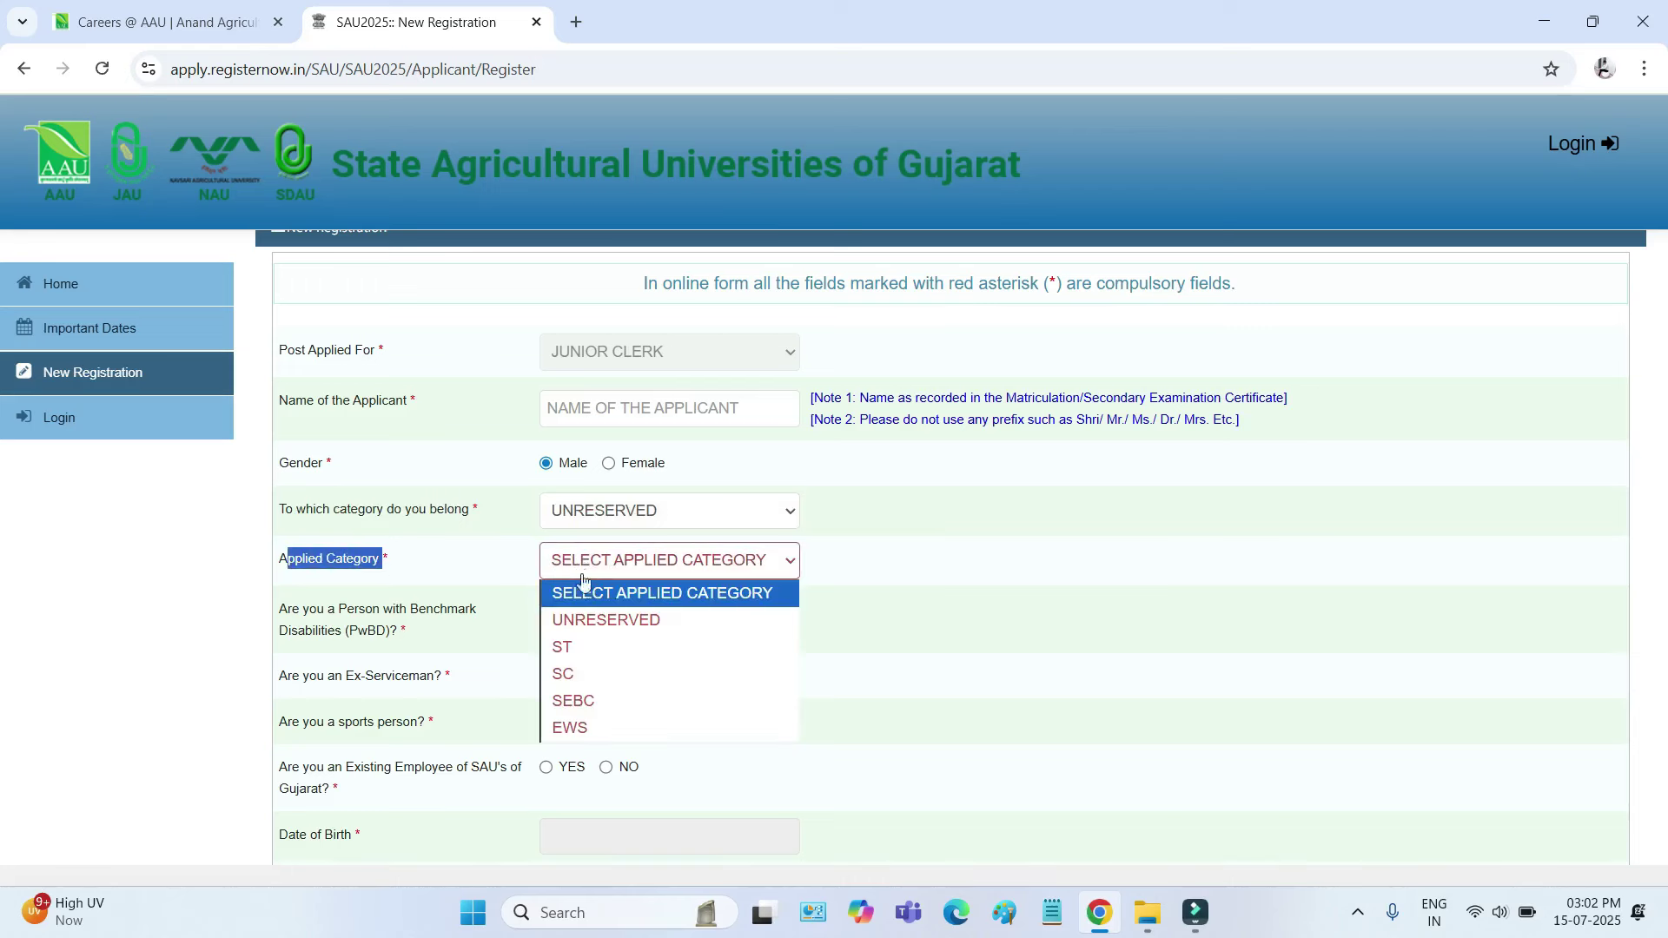
pyautogui.click(490, 576)
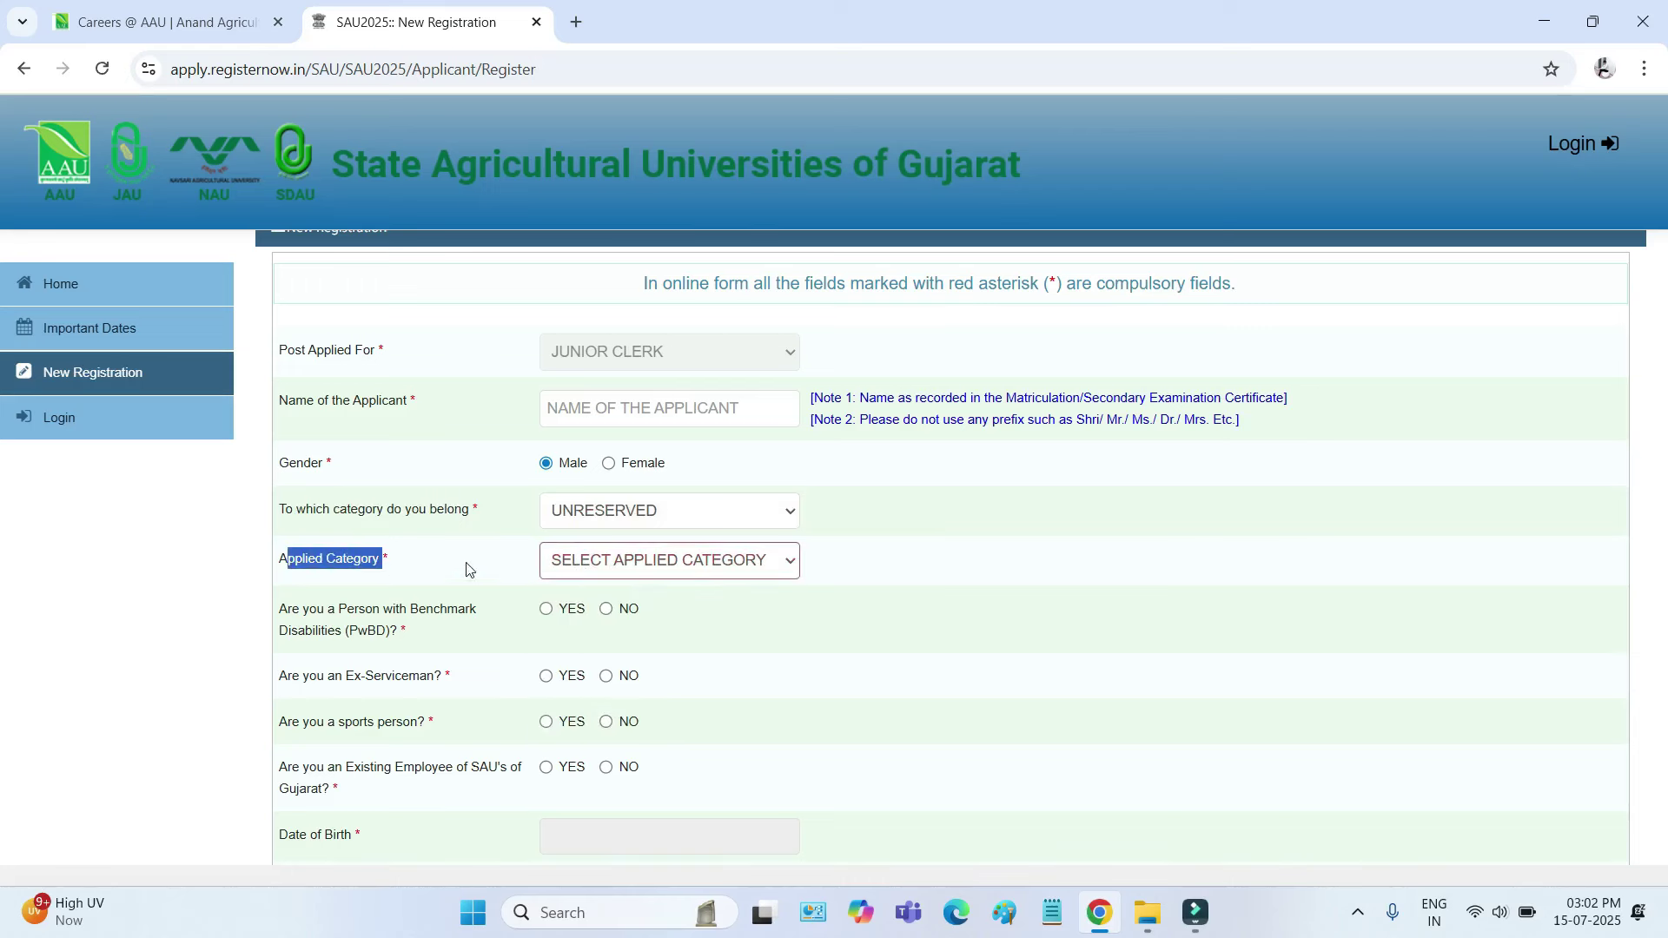
# - Answer NO to the question about being a Person with Benchmark Disabilities (PwBD)
pyautogui.click(393, 622)
pyautogui.moveTo(290, 606); pyautogui.dragTo(404, 634)
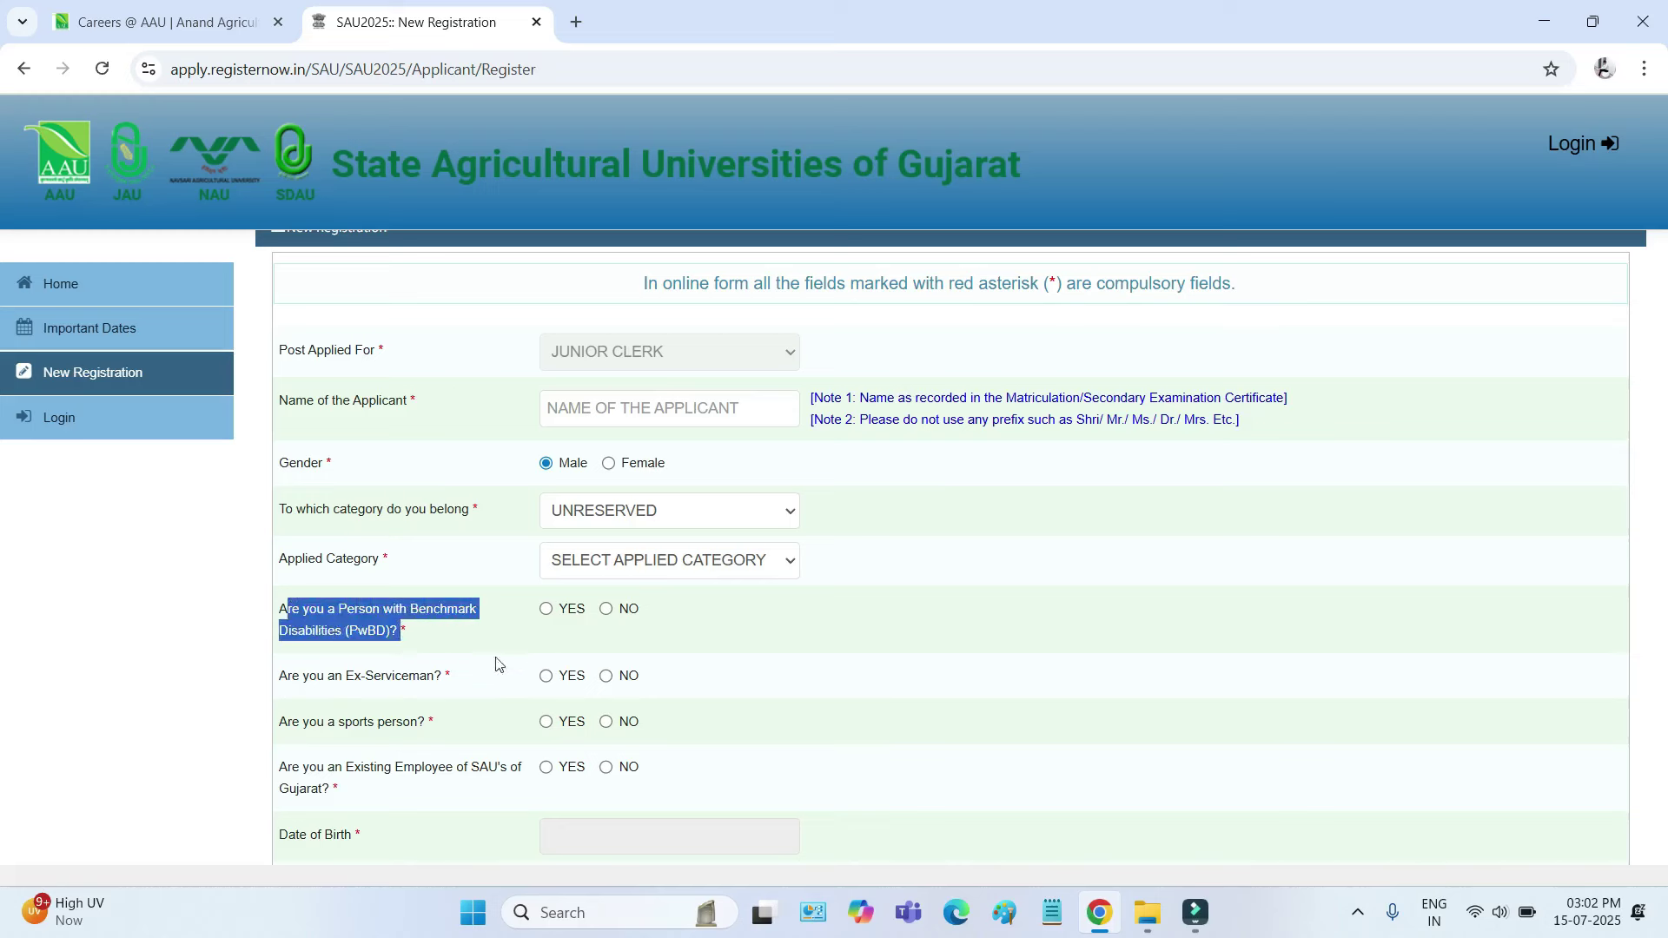
pyautogui.click(623, 613)
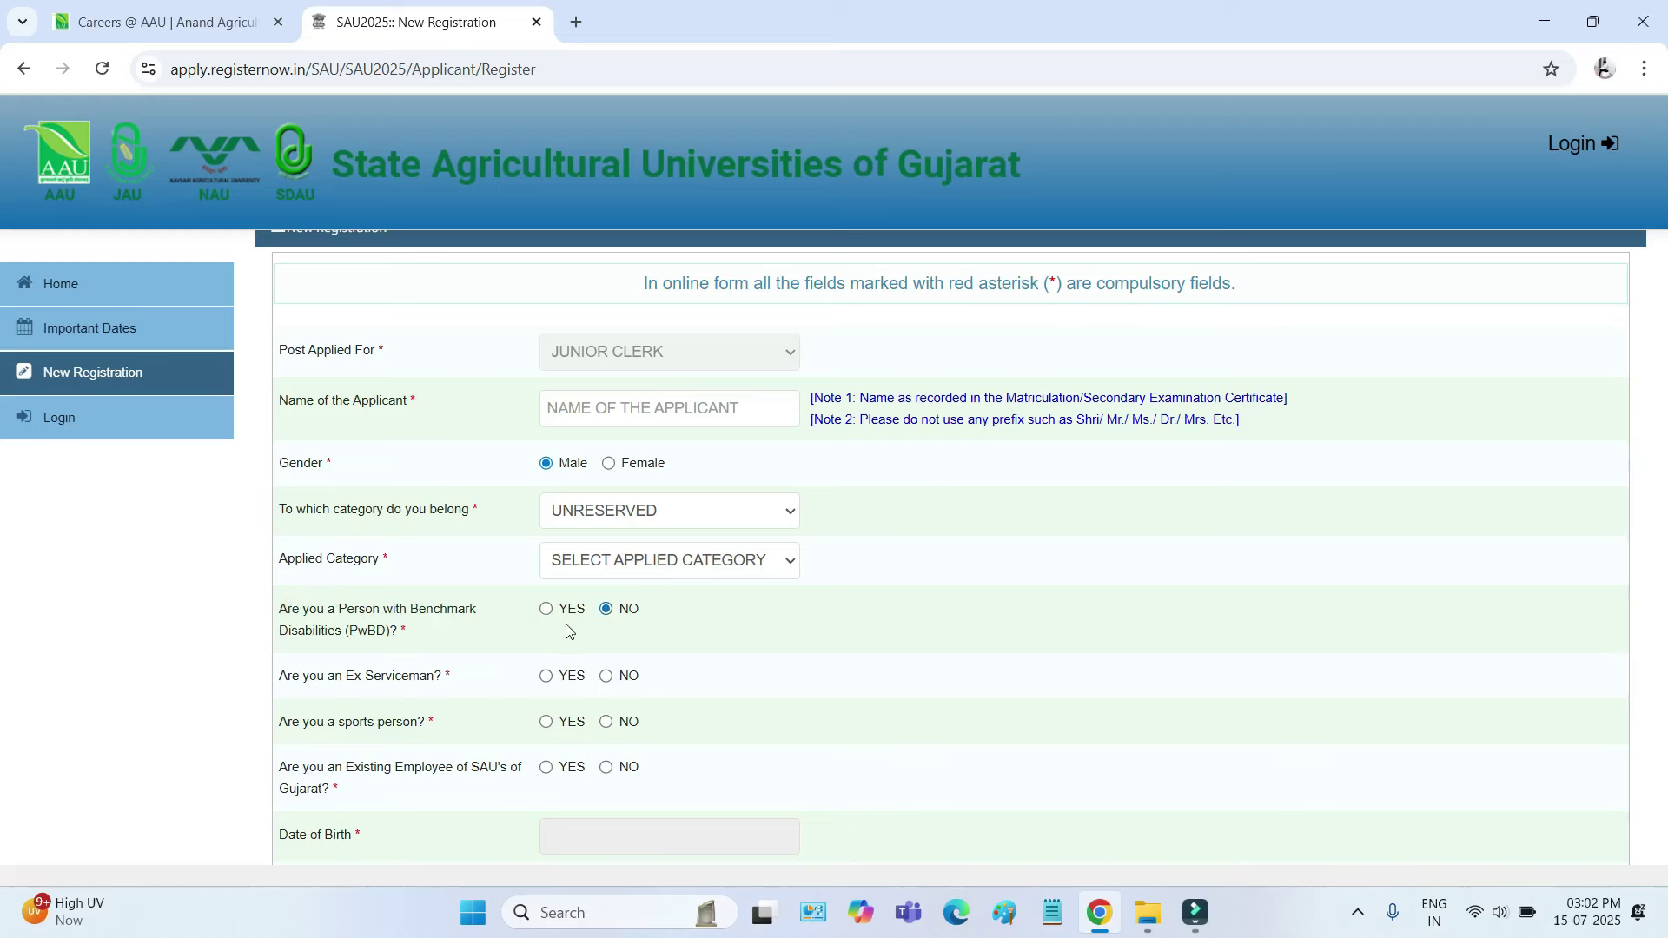
# - Answer YES to the ex-serviceman question and look at the date pickers for the service period from and to
pyautogui.moveTo(288, 677); pyautogui.dragTo(470, 676)
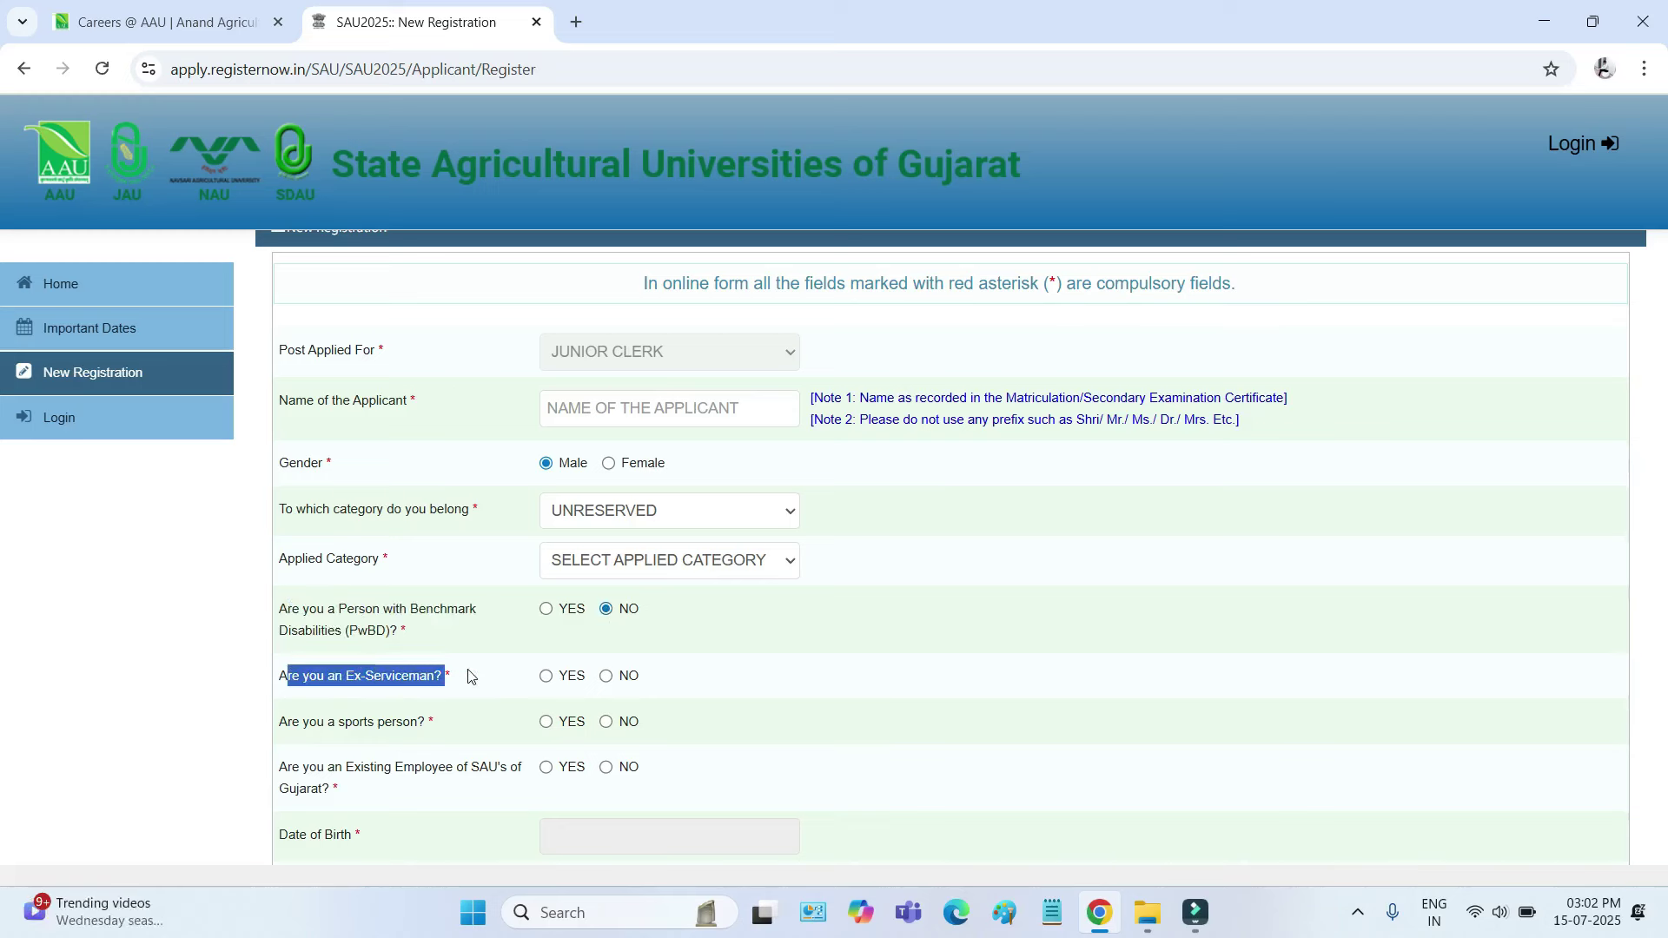
pyautogui.click(549, 678)
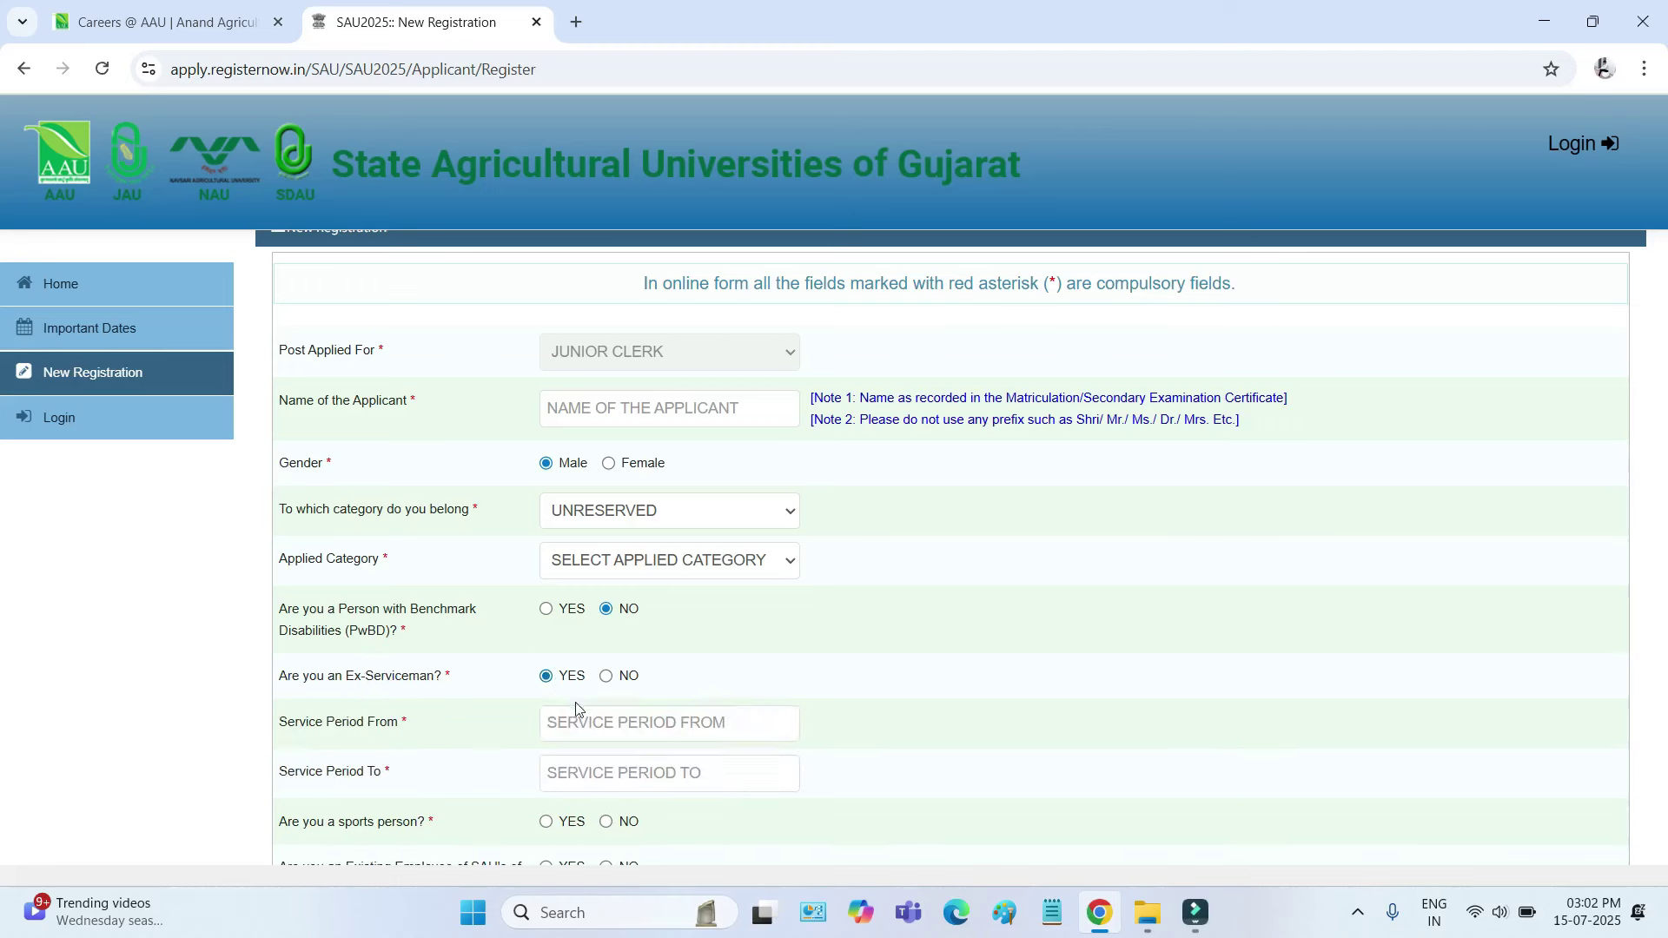
pyautogui.moveTo(290, 728); pyautogui.dragTo(409, 727)
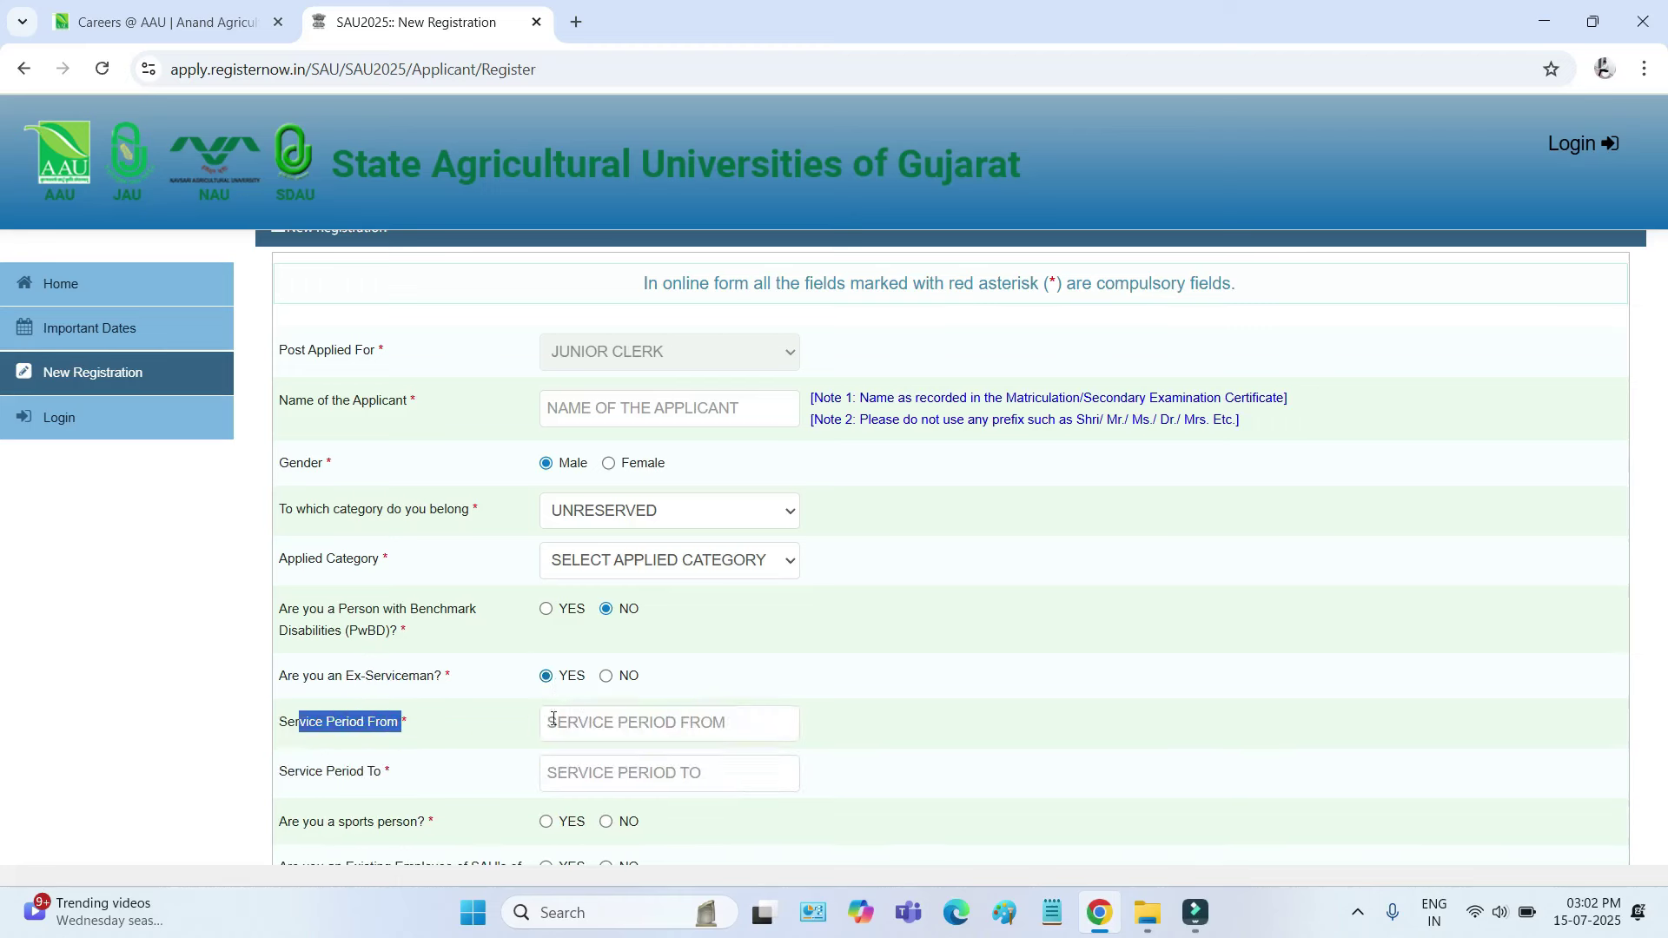
pyautogui.click(563, 718)
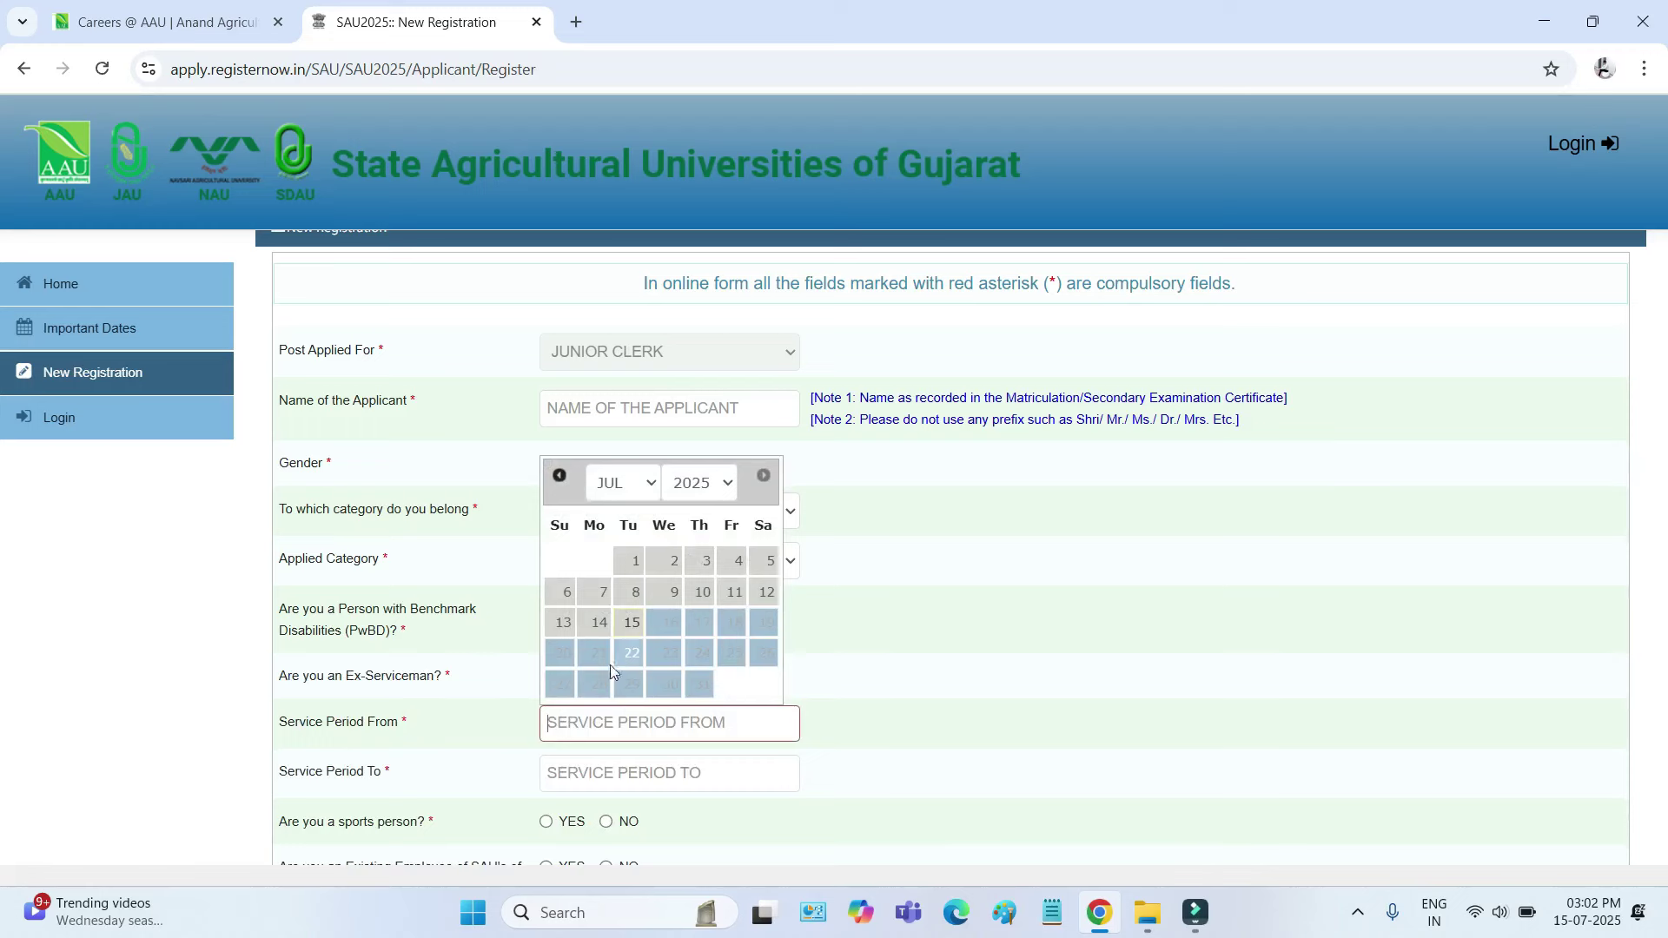
pyautogui.click(566, 763)
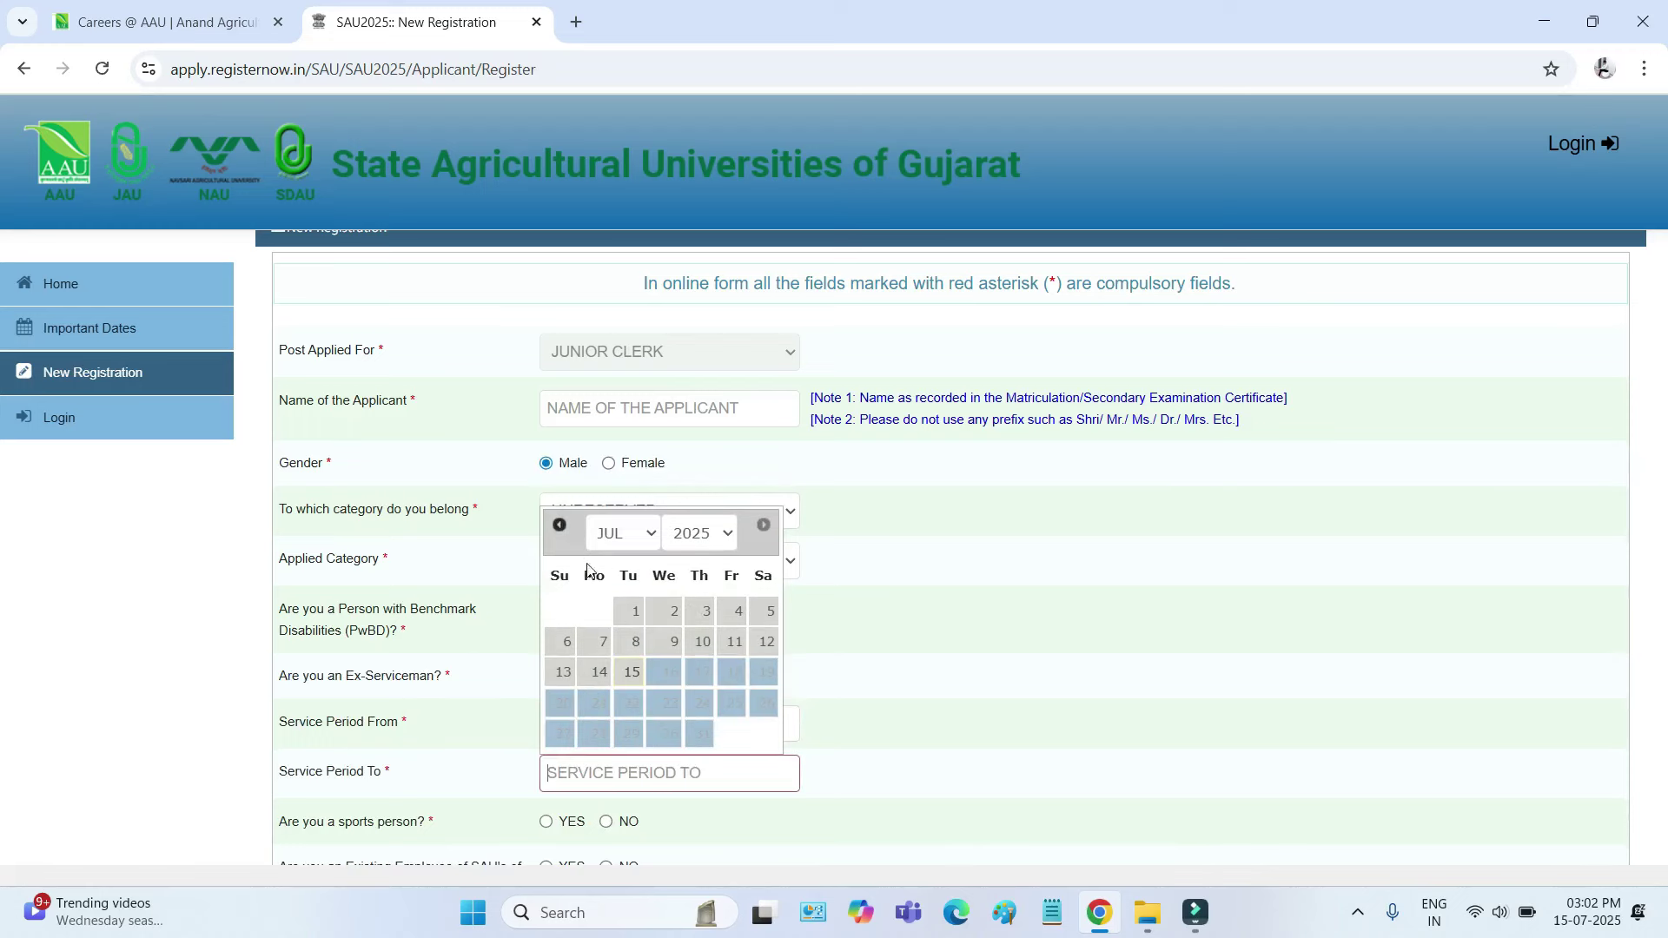
pyautogui.click(1013, 718)
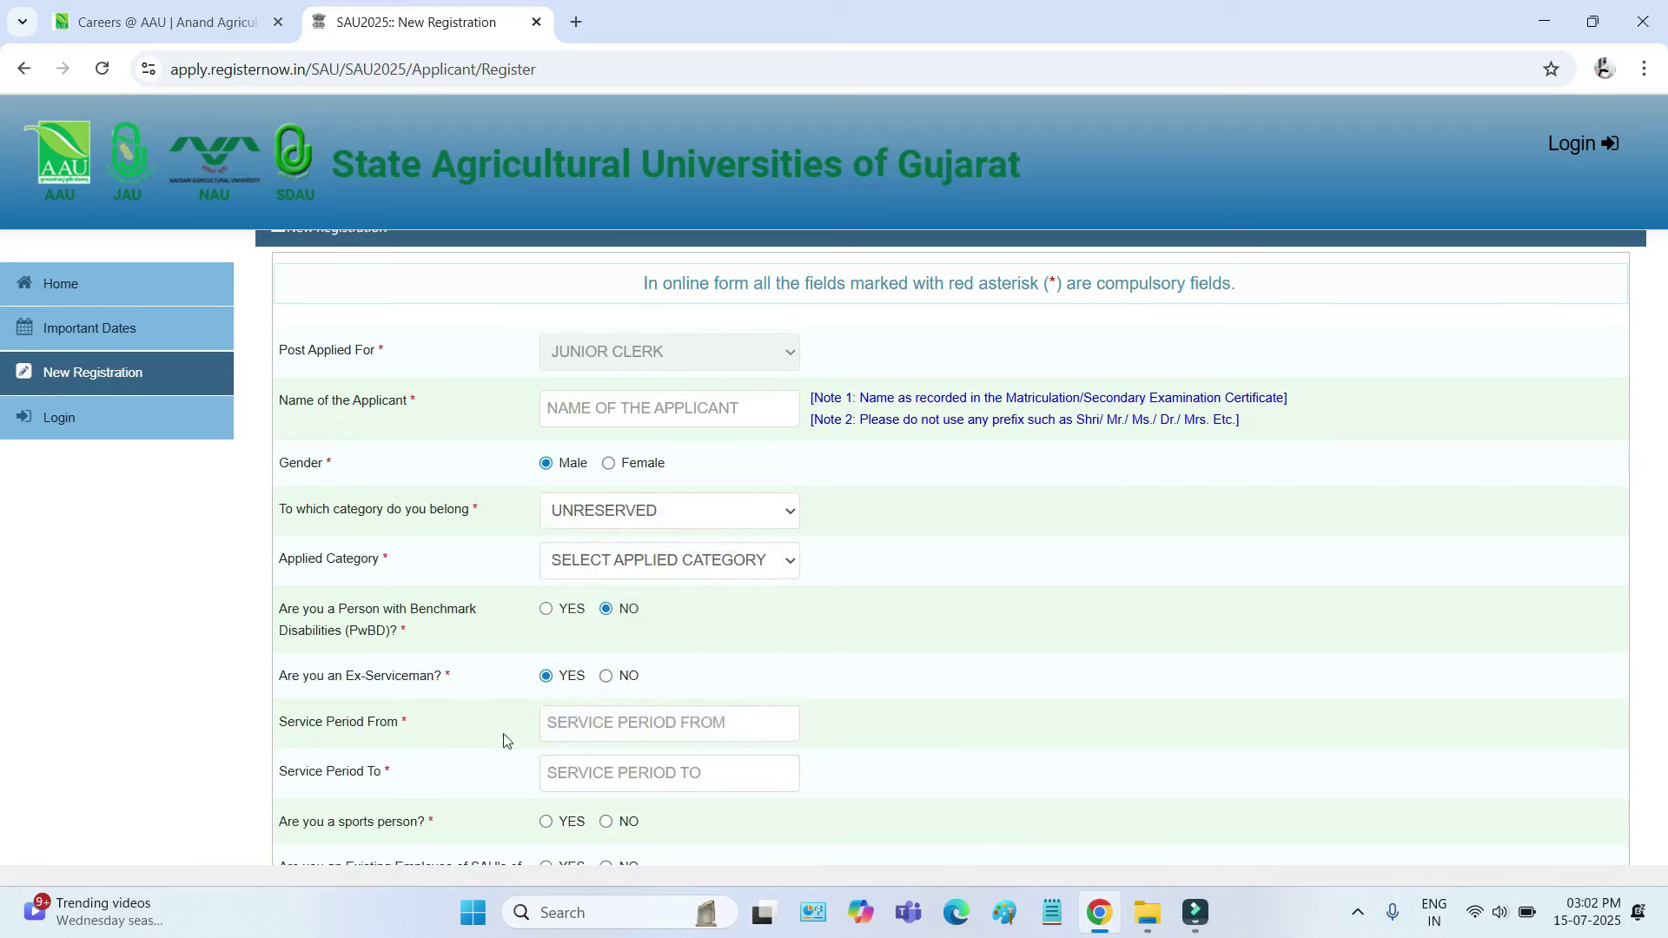
# - Answer NO to both the ex-serviceman question and the sports person question
pyautogui.moveTo(343, 686); pyautogui.dragTo(608, 696)
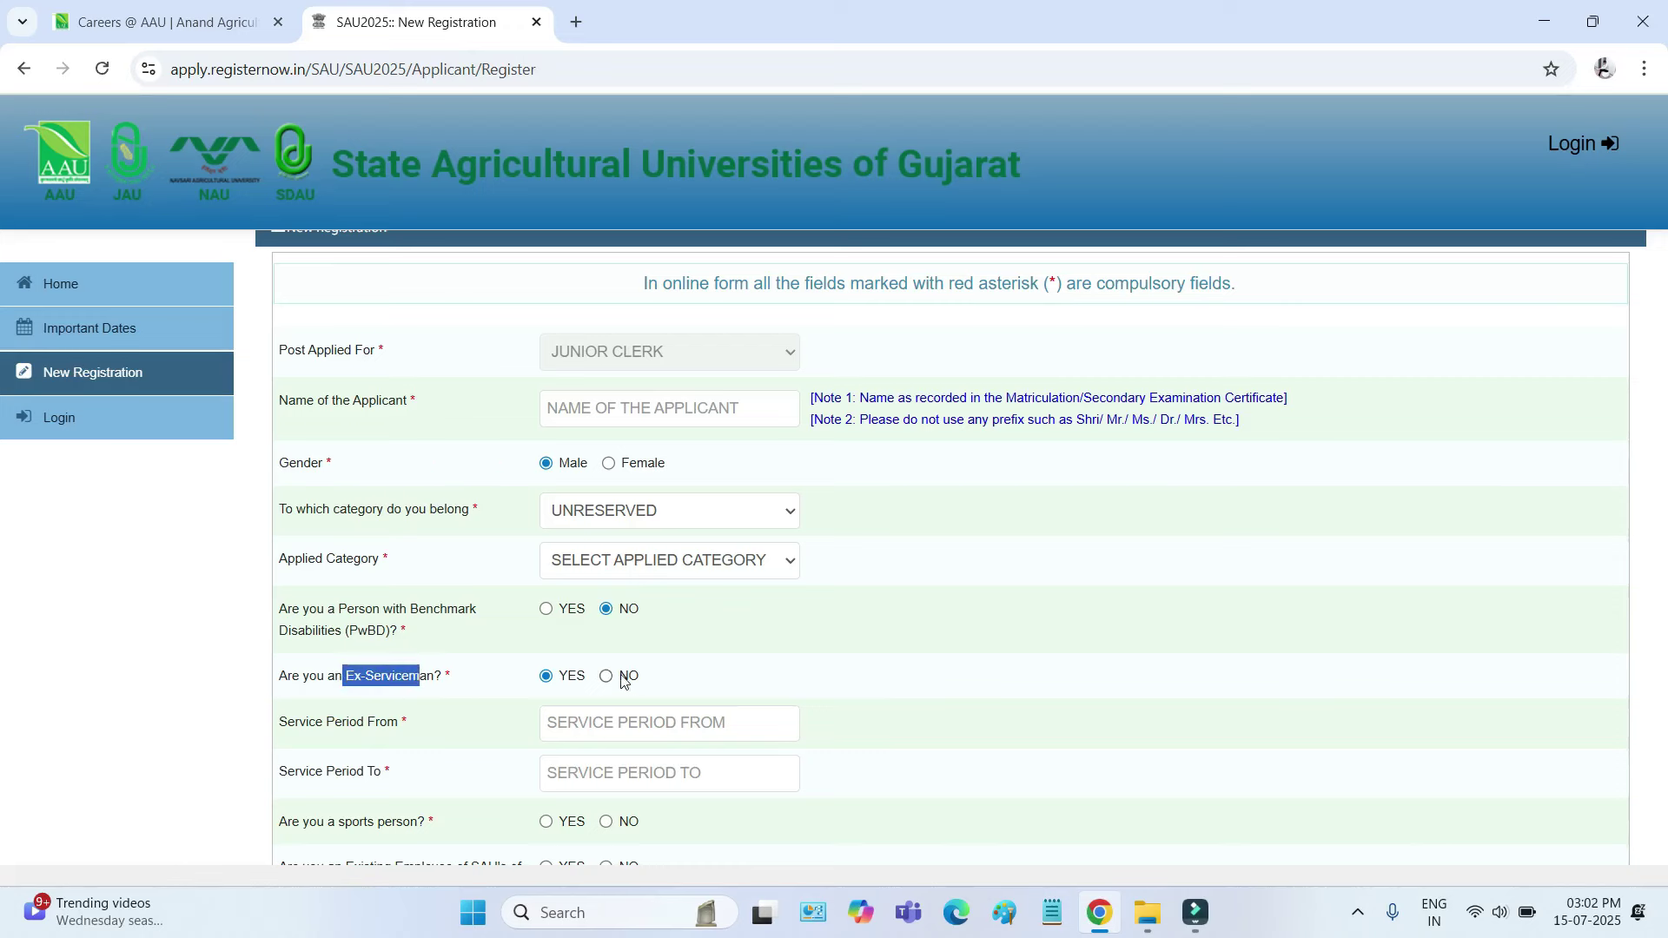
pyautogui.click(621, 678)
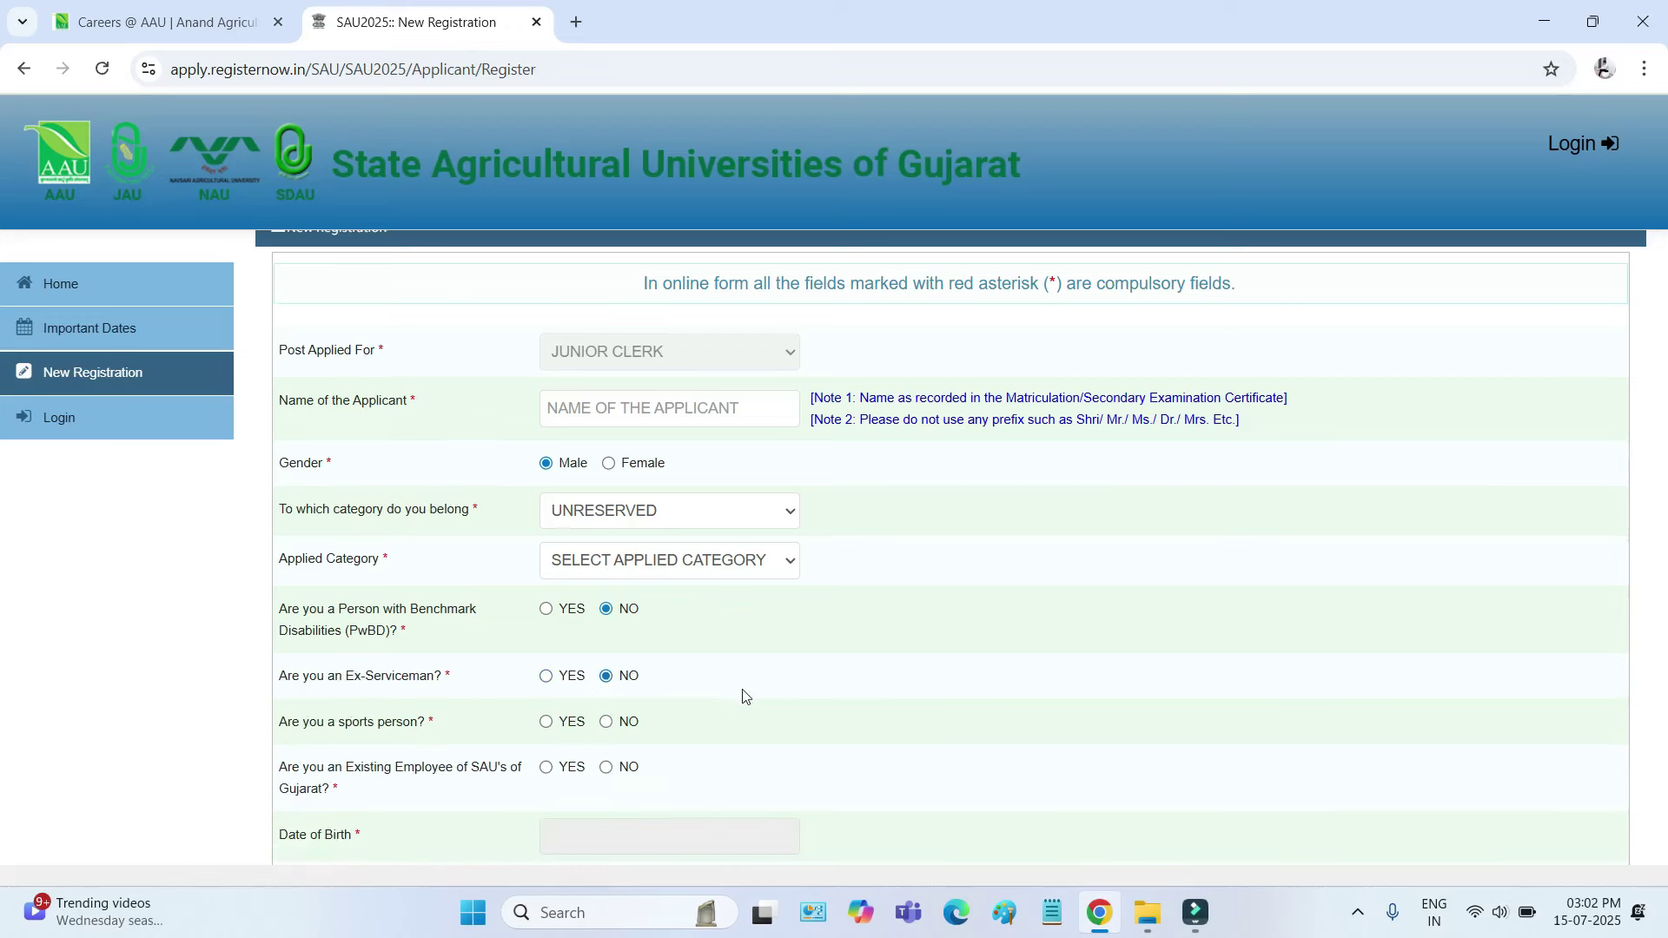
pyautogui.scroll(-2, 743, 695)
pyautogui.moveTo(280, 566); pyautogui.dragTo(430, 571)
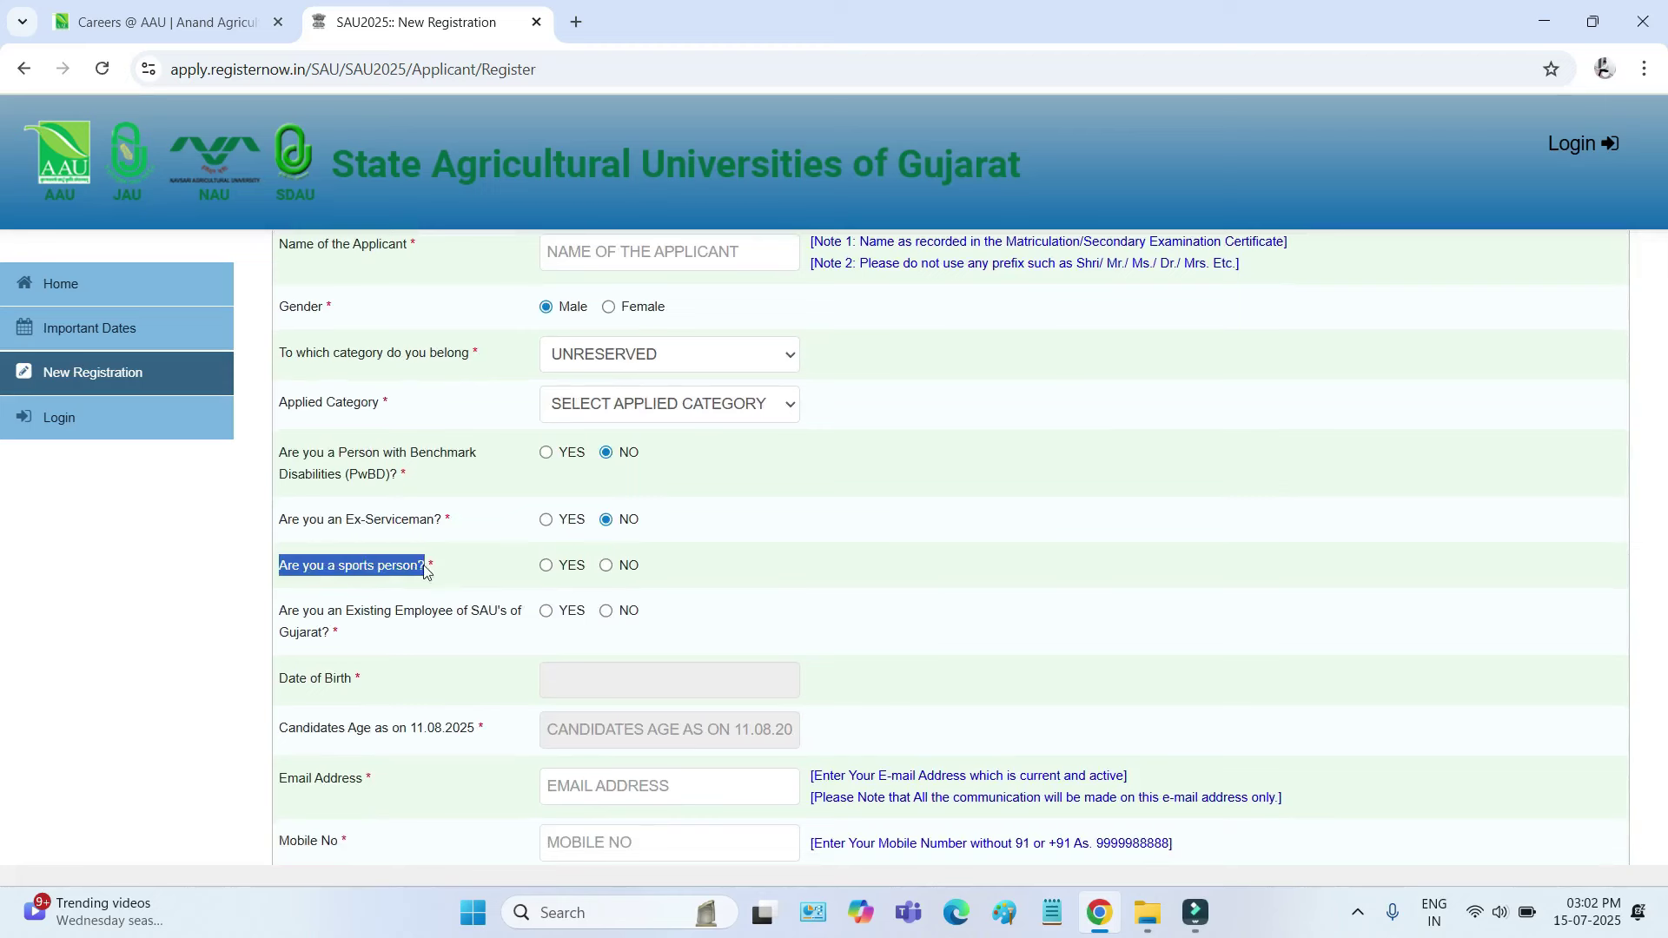
pyautogui.click(547, 567)
# - Answer YES to the existing SAU employee question and inspect the university name, post name and date of joining fields
pyautogui.moveTo(339, 632); pyautogui.dragTo(289, 618)
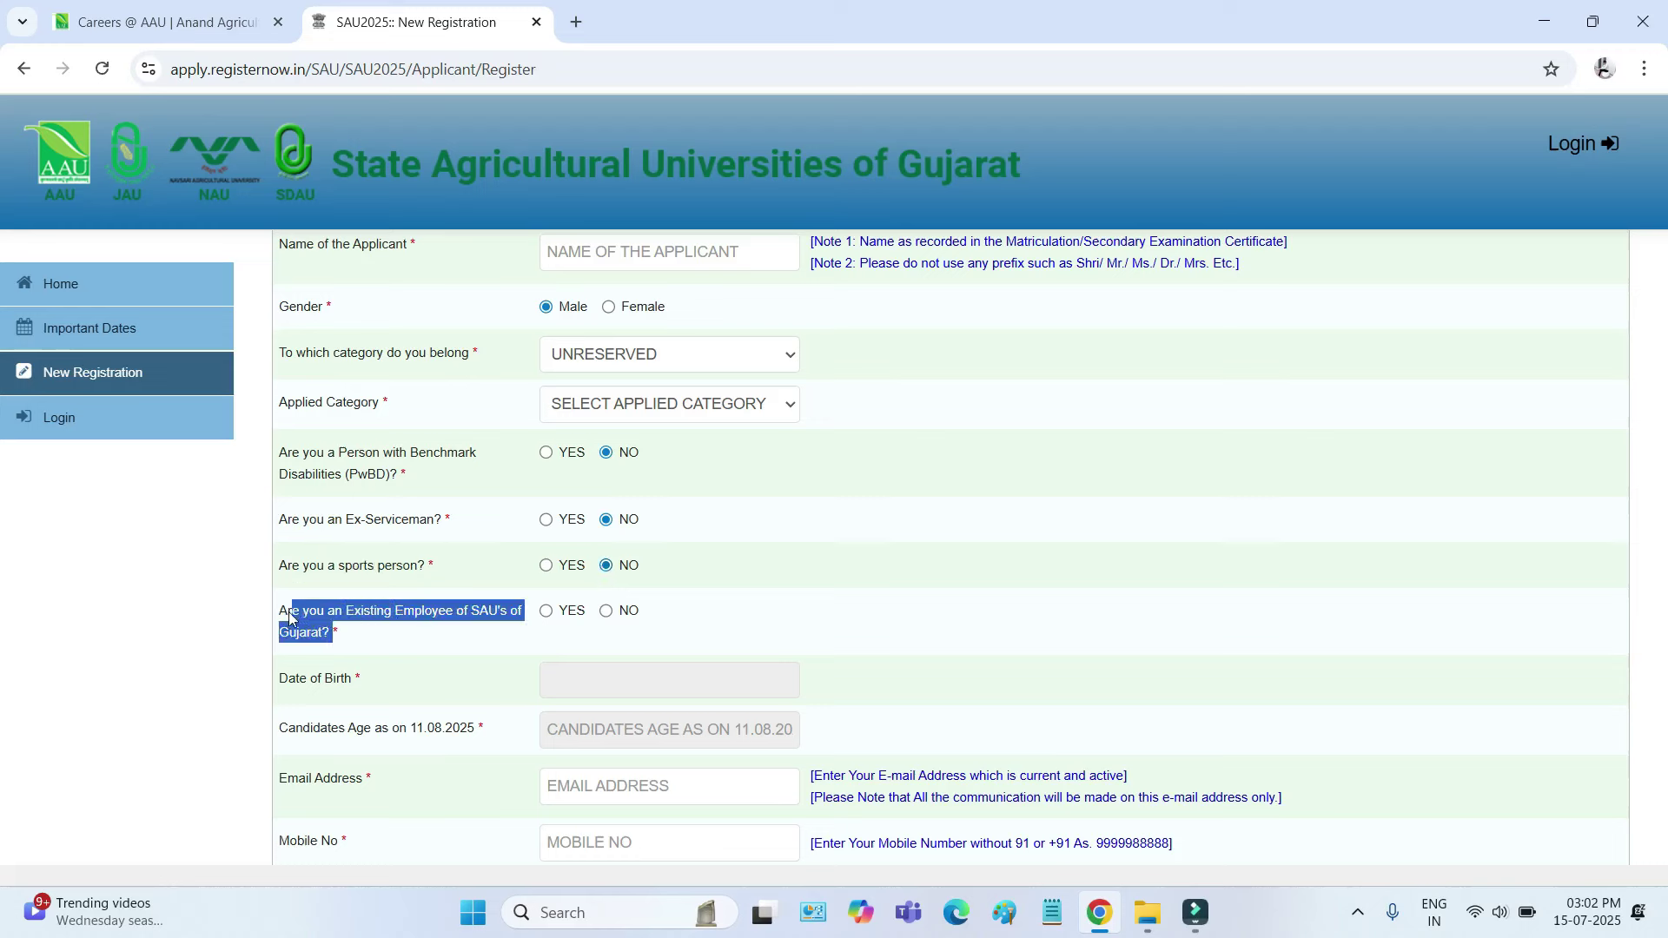
pyautogui.click(567, 618)
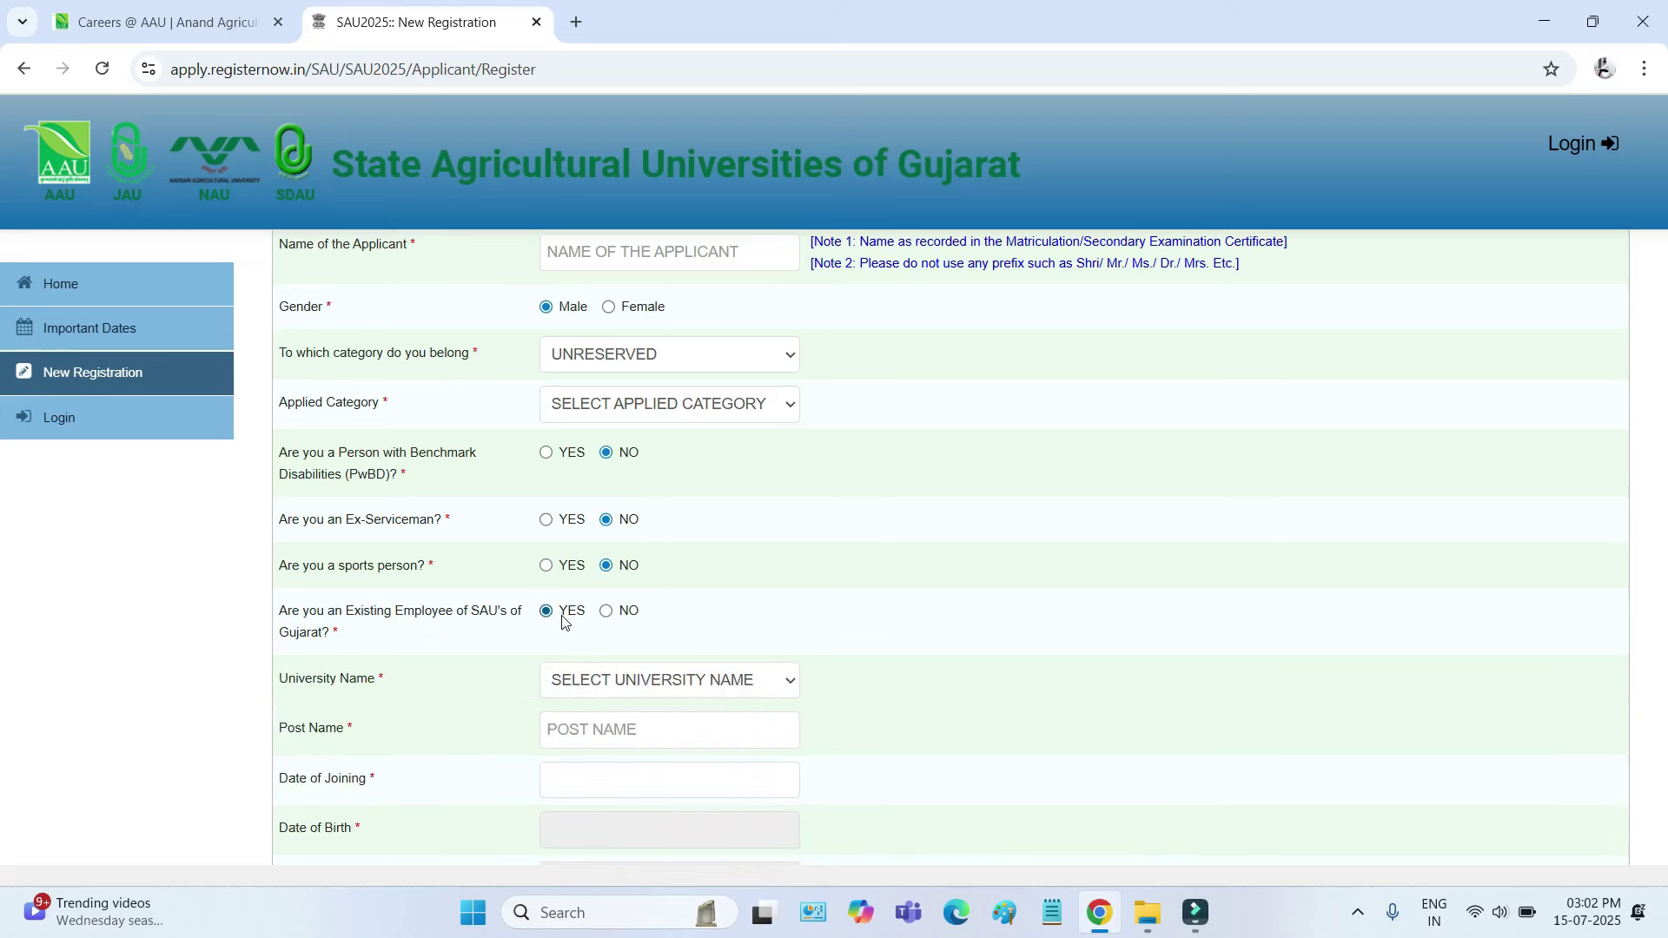
pyautogui.click(600, 684)
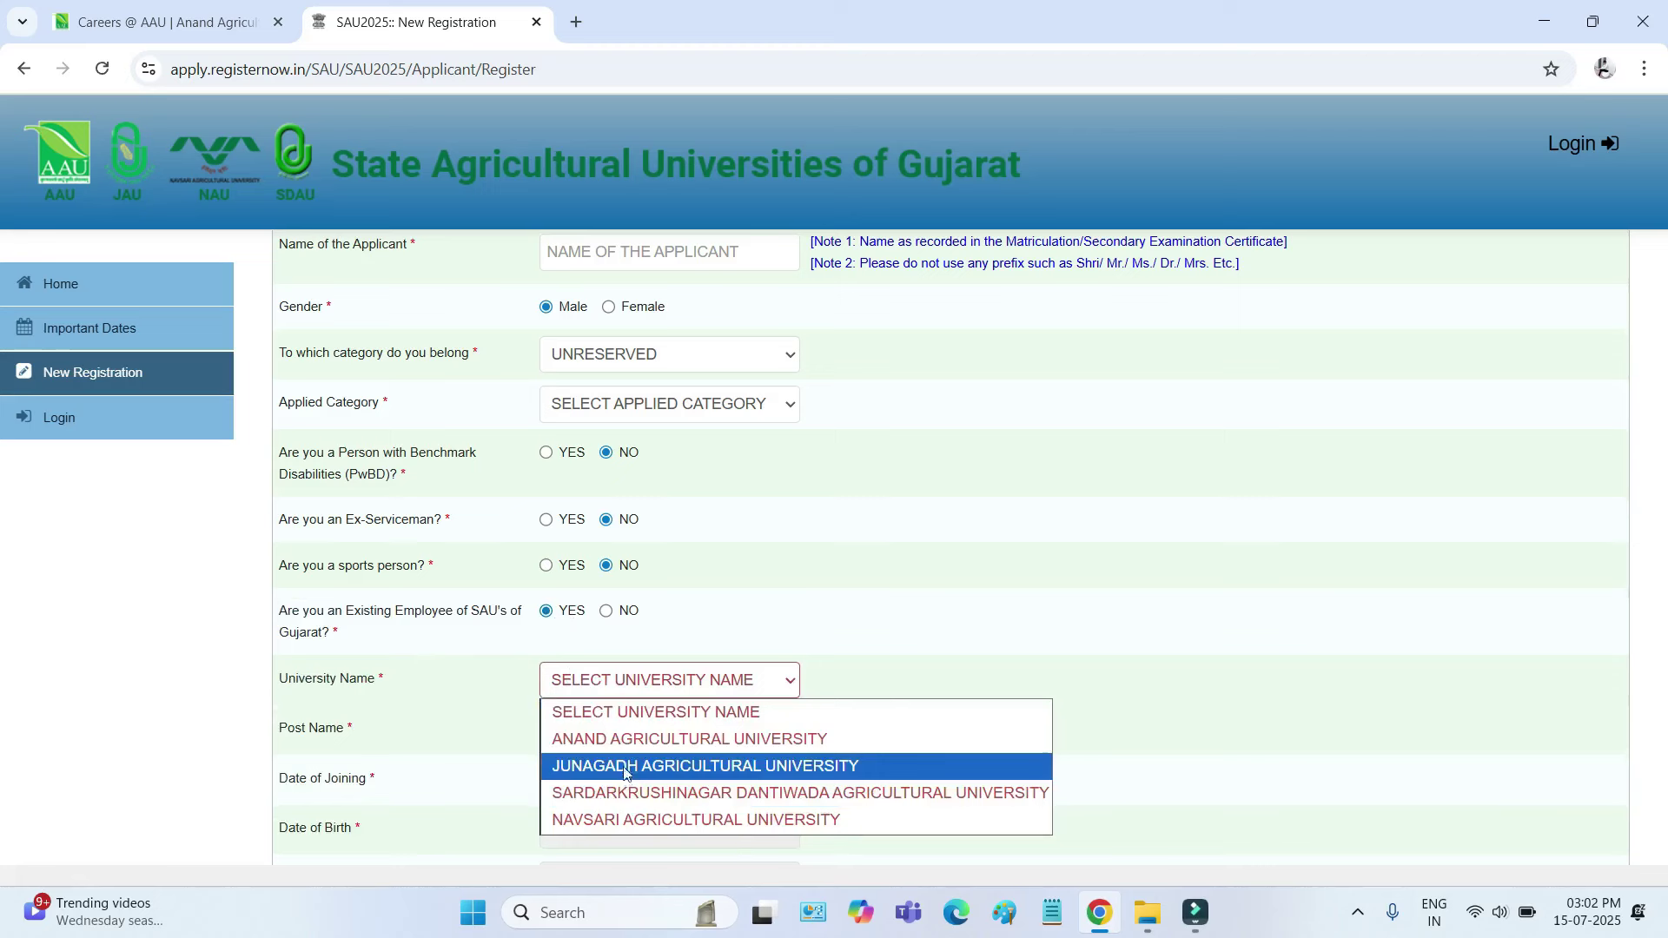
pyautogui.click(447, 700)
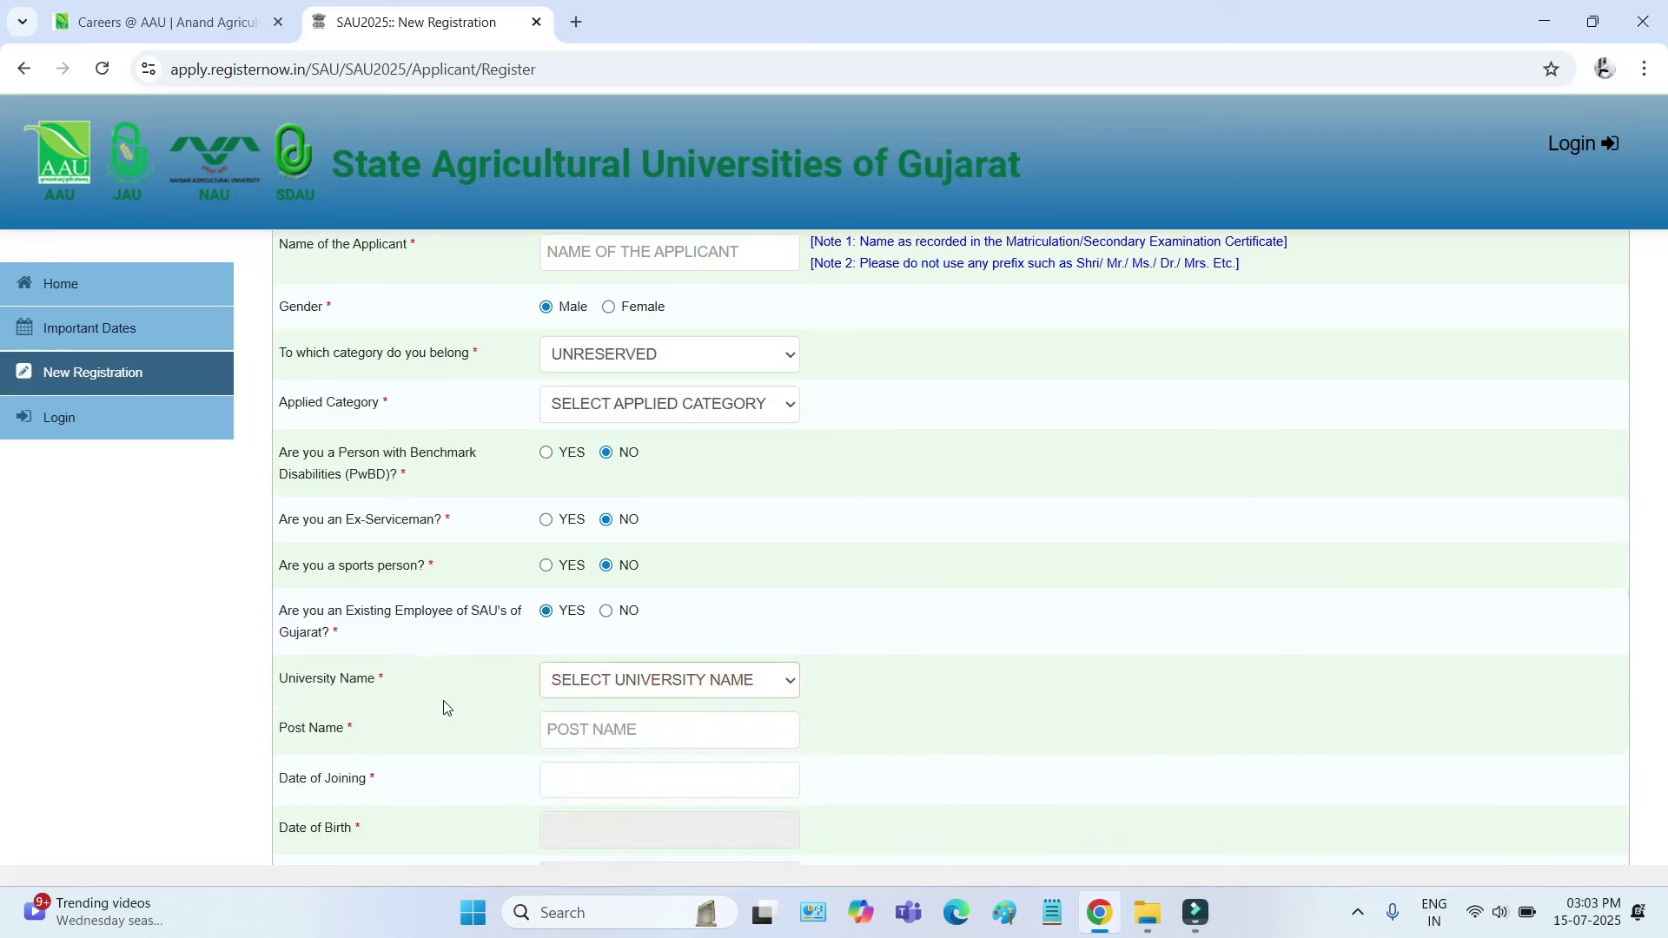
pyautogui.moveTo(288, 728); pyautogui.dragTo(349, 728)
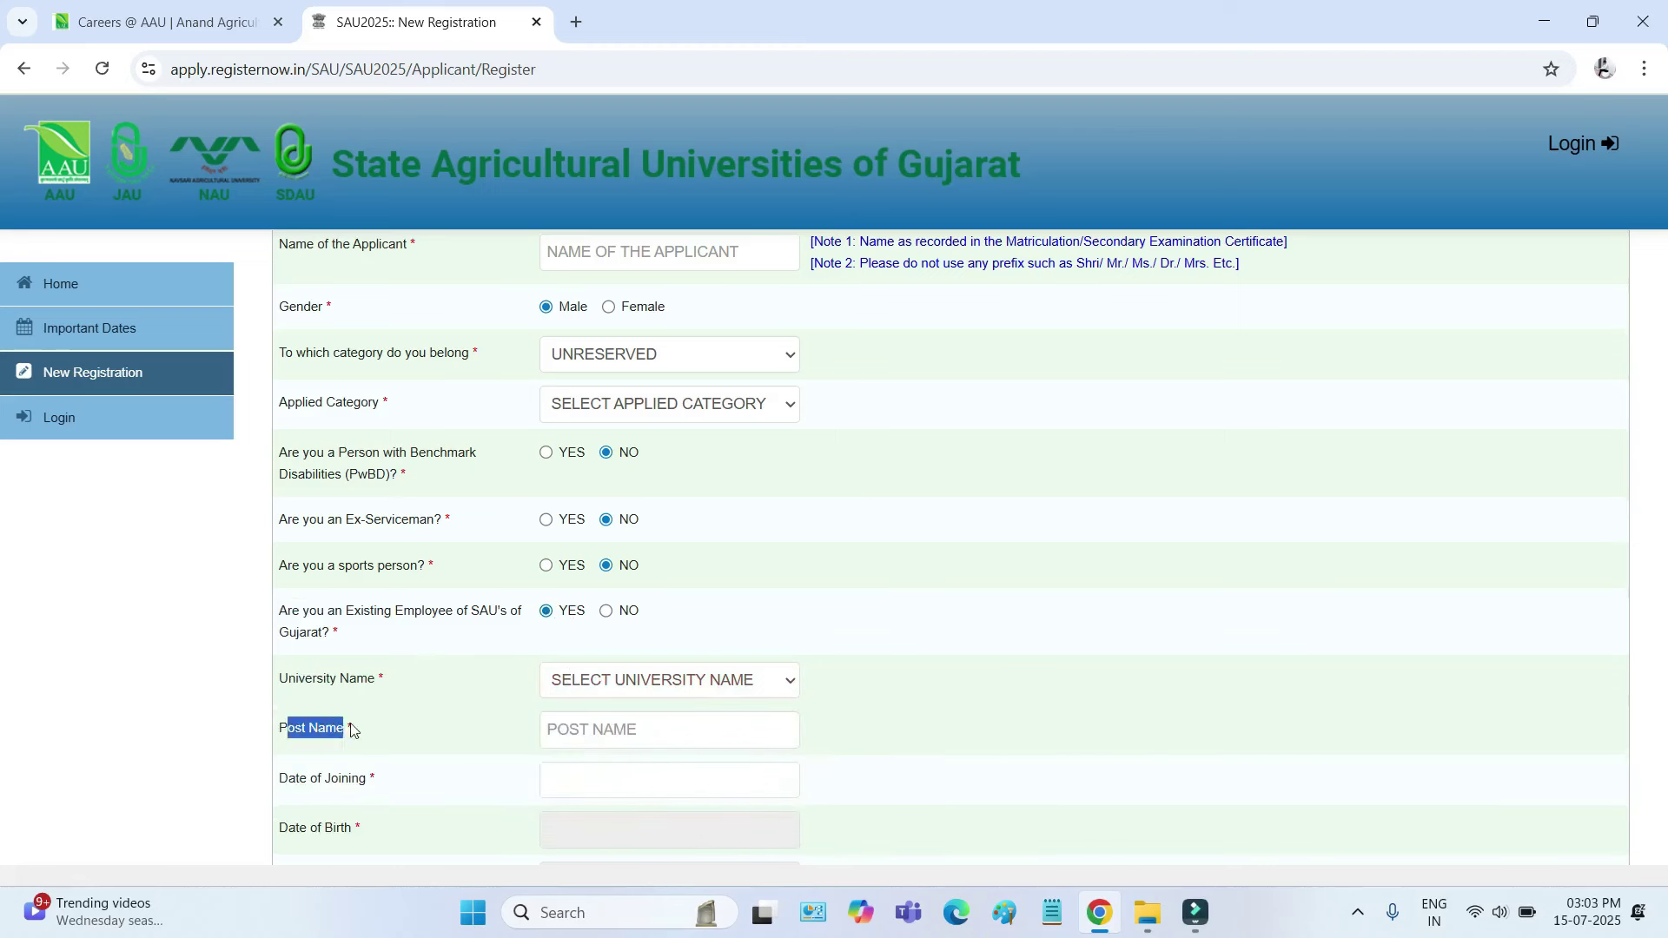
pyautogui.click(576, 730)
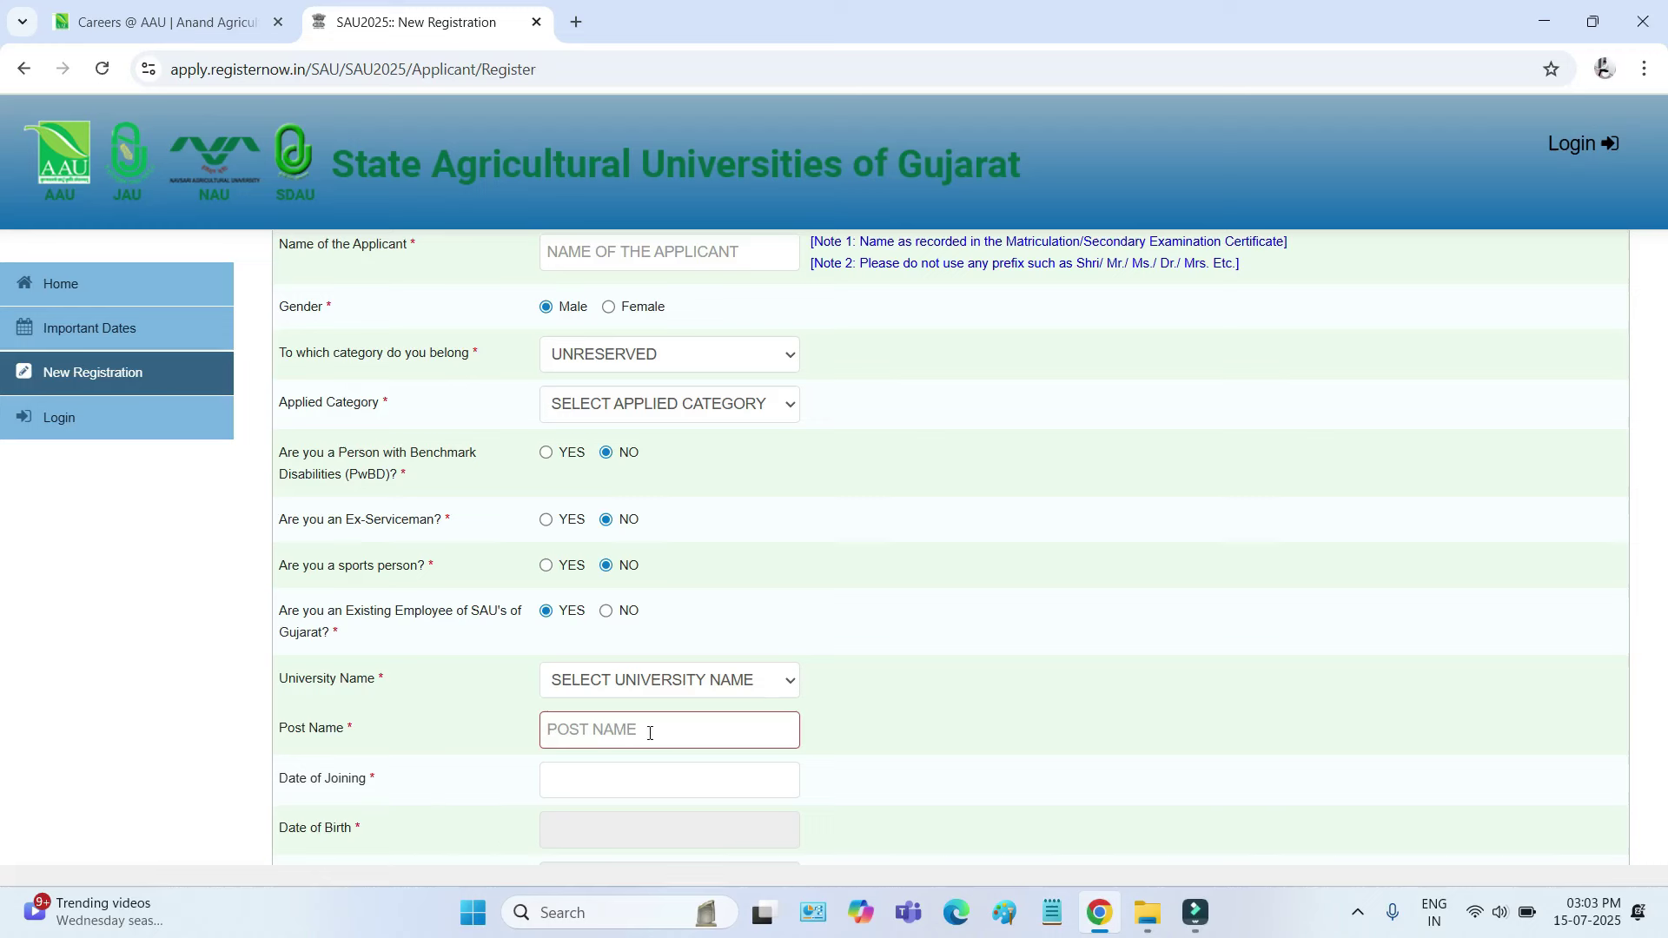
pyautogui.click(591, 784)
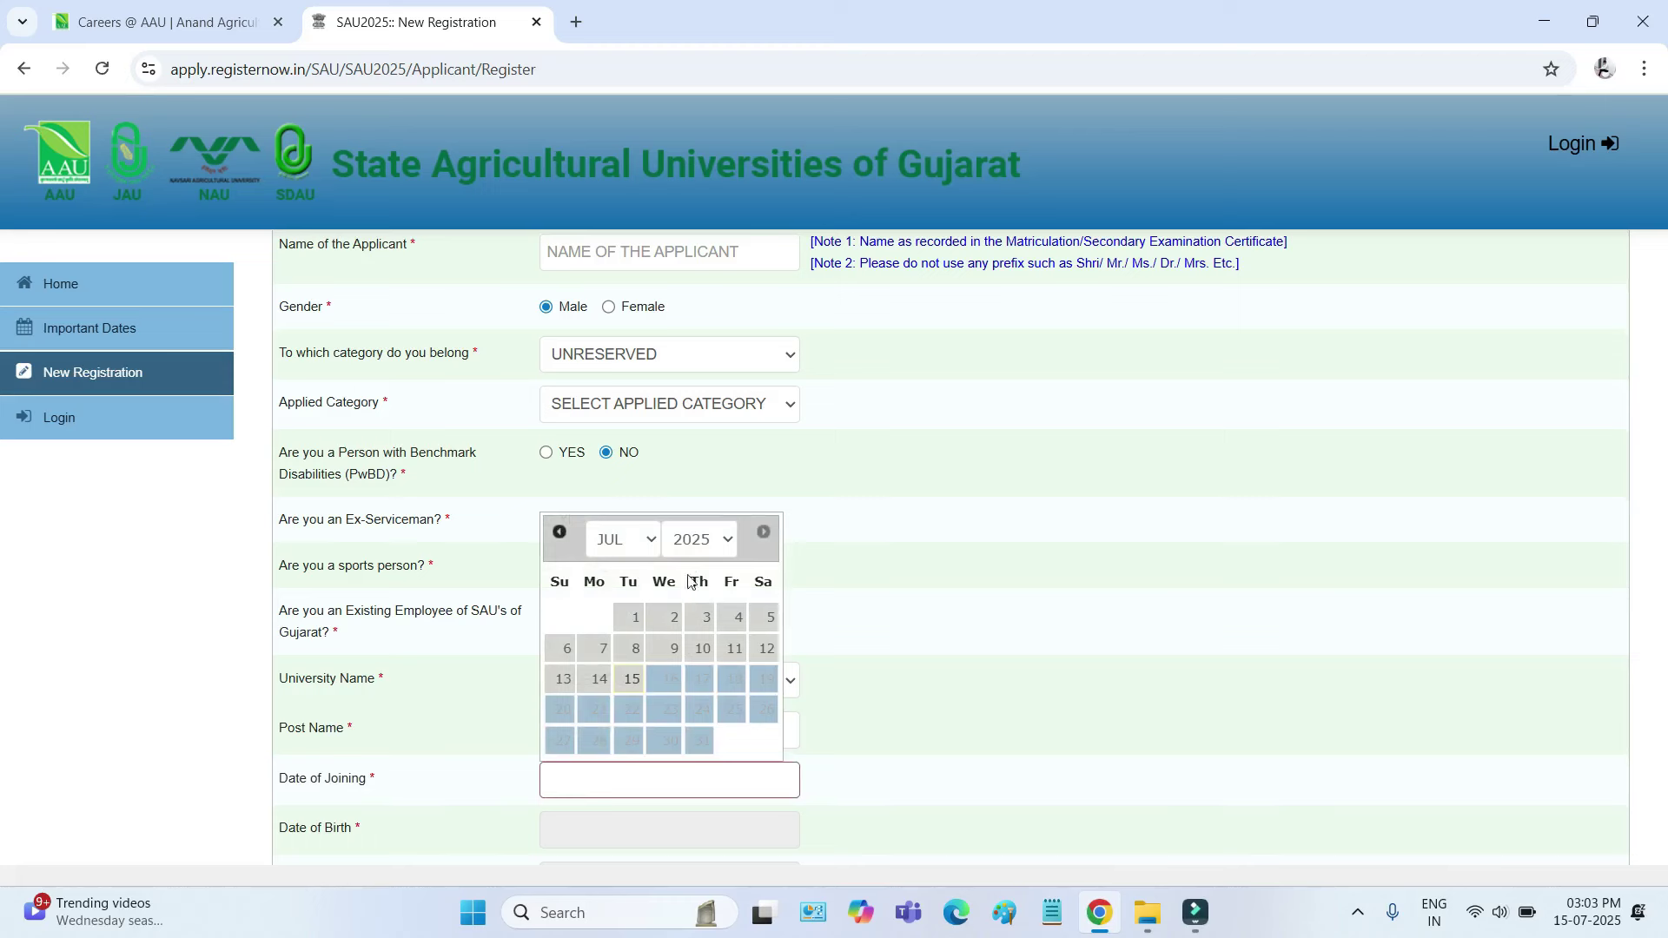
# - Answer NO to the question about being an existing employee of the SAUs of Gujarat
pyautogui.moveTo(308, 615); pyautogui.dragTo(495, 618)
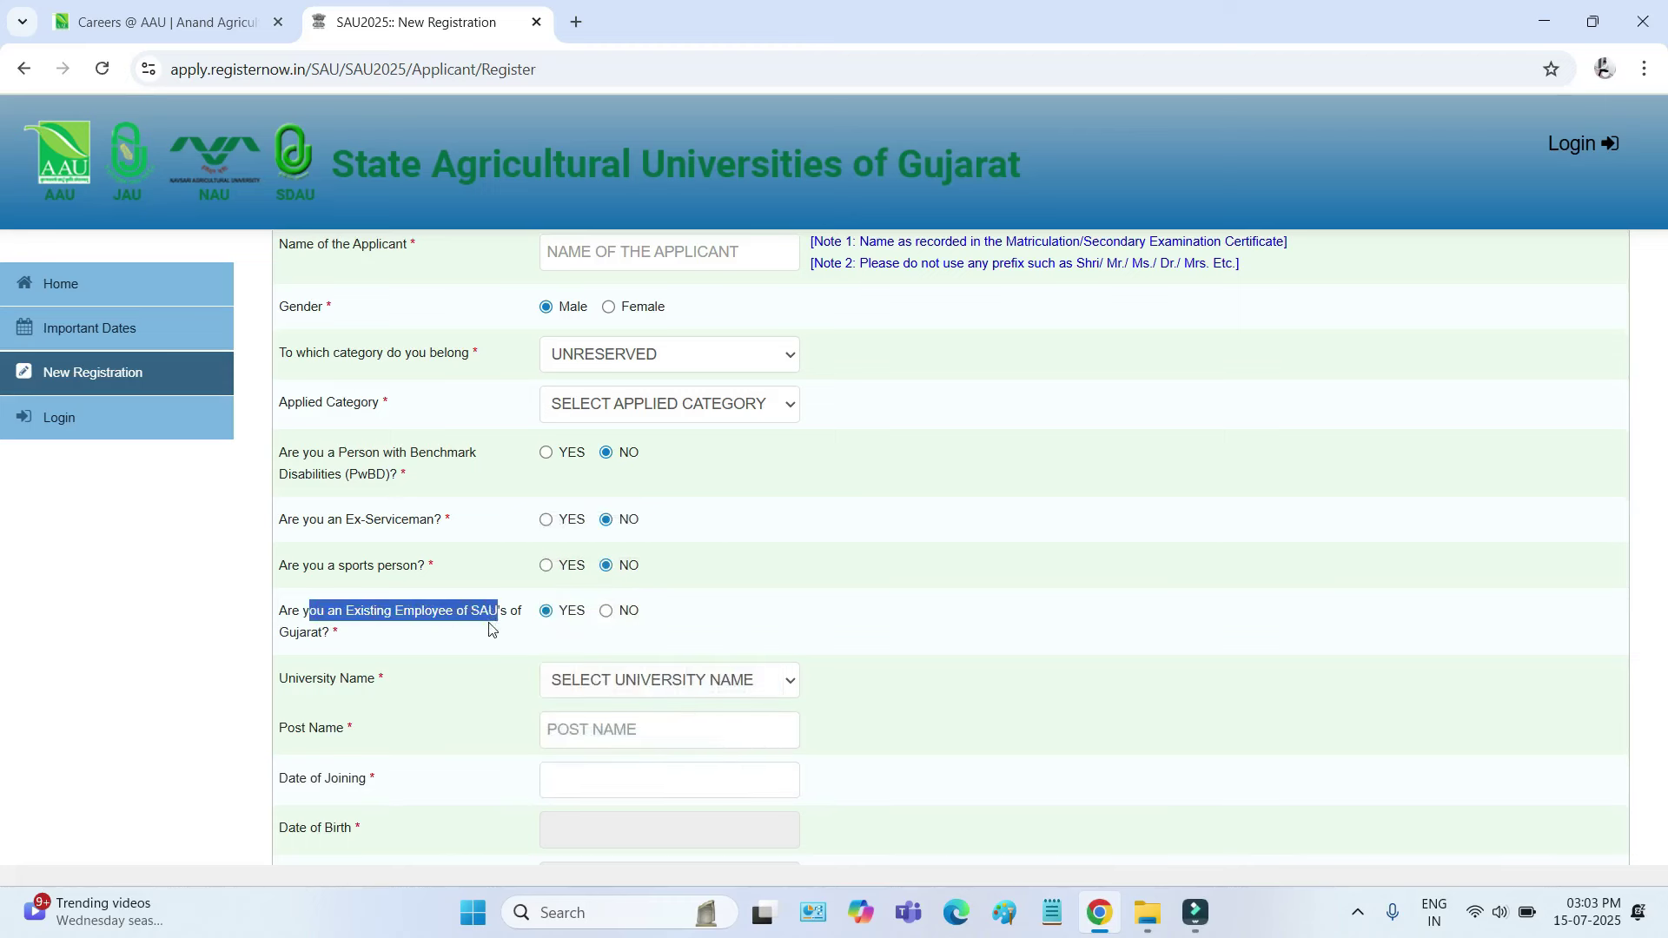
pyautogui.click(608, 612)
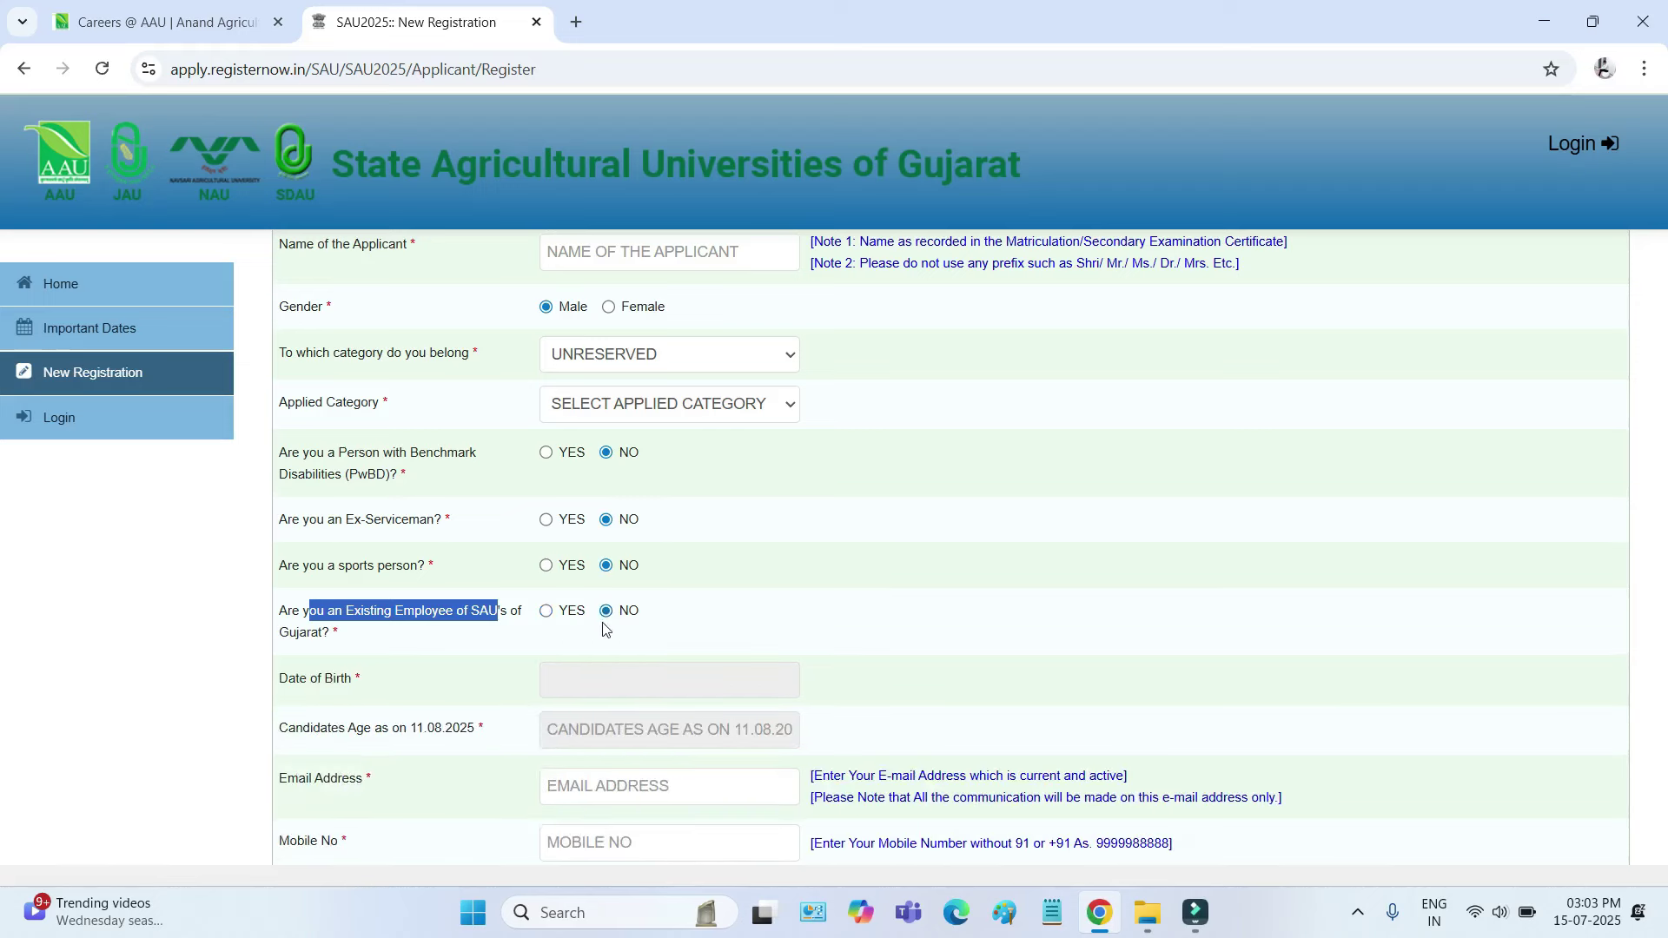
# - Inspect the date of birth picker and the field for the candidate's age as on 11.08.2025
pyautogui.scroll(-2, 605, 630)
pyautogui.moveTo(356, 550)
pyautogui.mouseDown()
pyautogui.moveTo(297, 549)
pyautogui.moveTo(335, 550)
pyautogui.mouseUp()
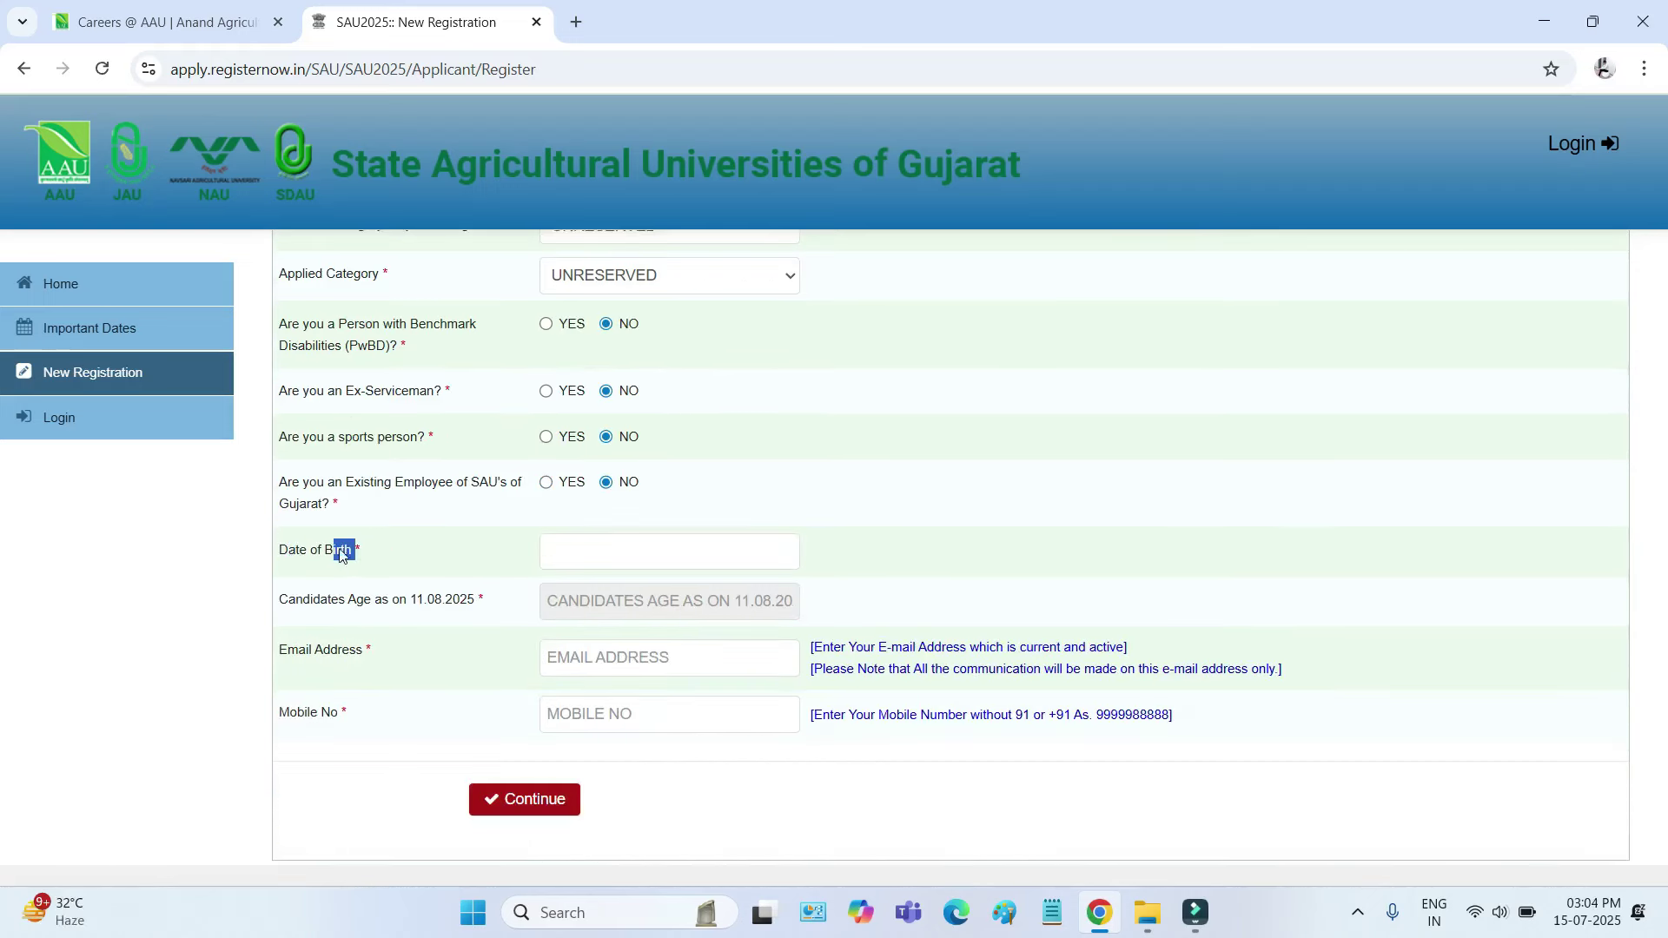
pyautogui.click(546, 548)
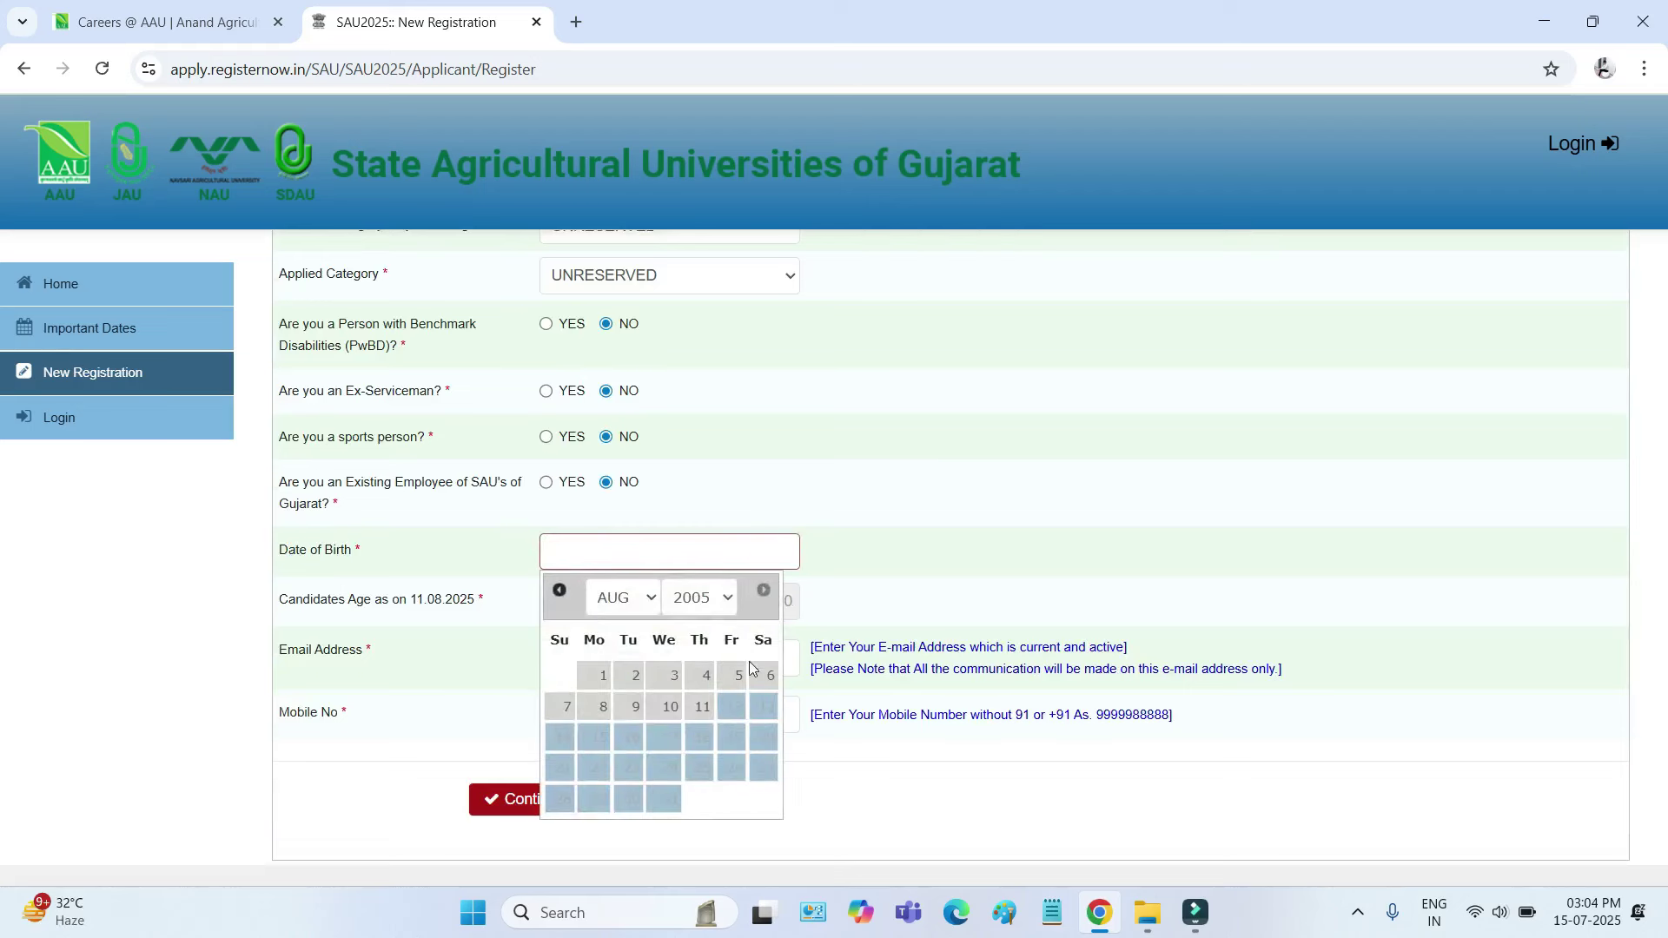
pyautogui.click(425, 554)
pyautogui.moveTo(380, 602); pyautogui.dragTo(482, 603)
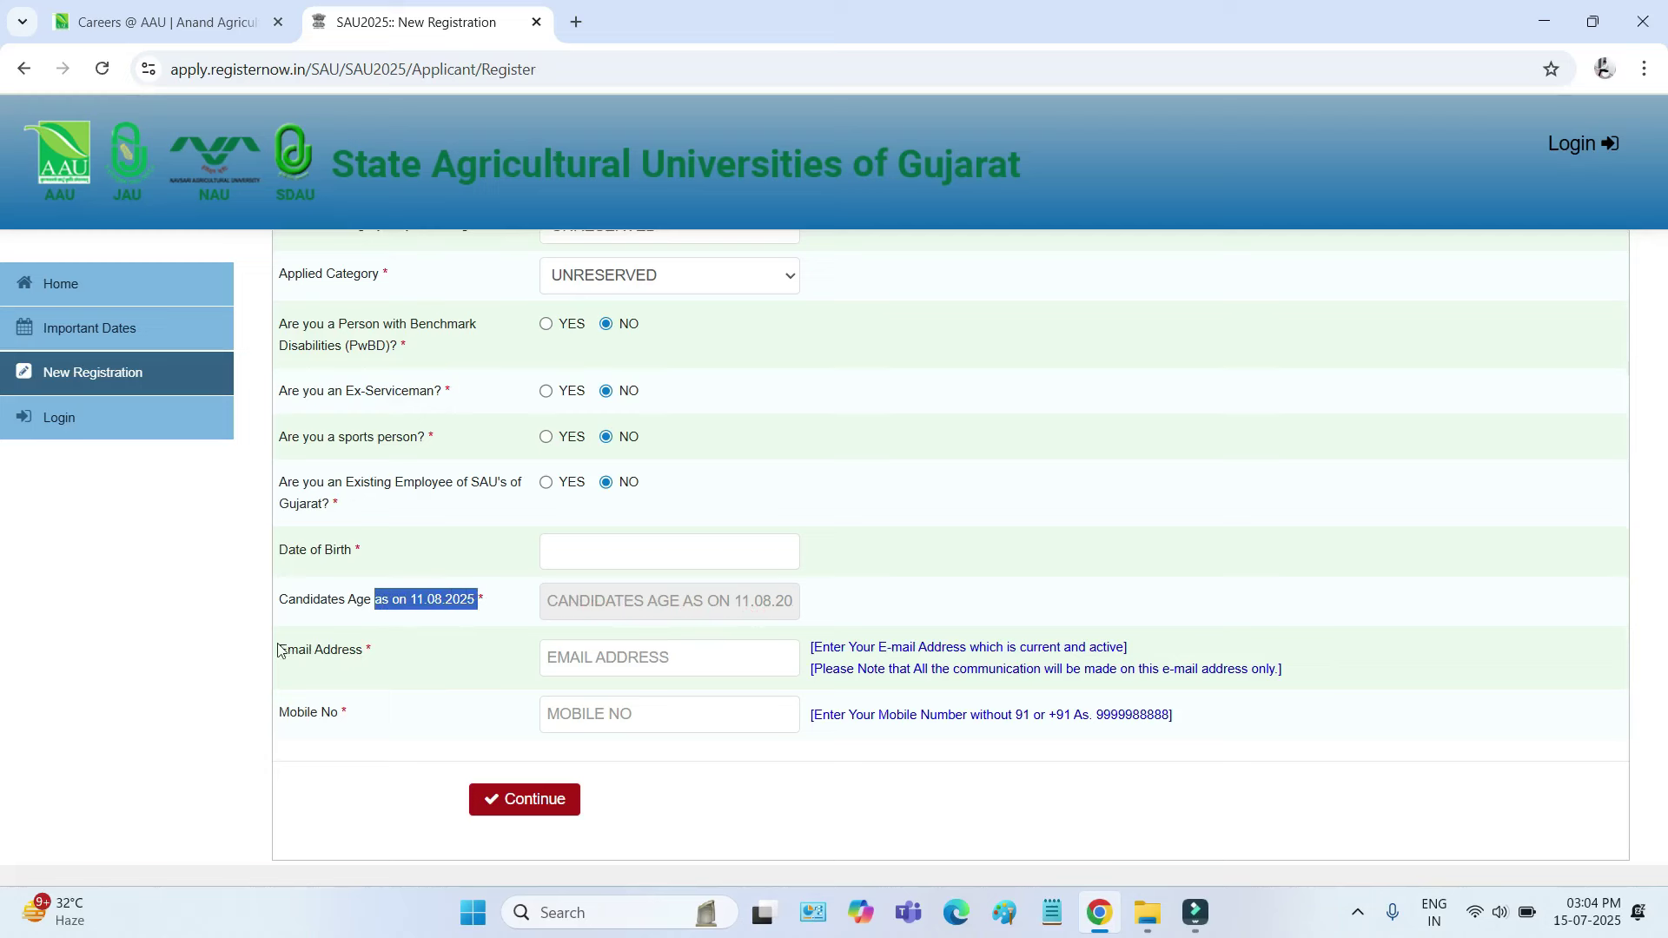
# - Examine the email address and mobile number fields of the registration form
pyautogui.moveTo(279, 648); pyautogui.dragTo(387, 664)
pyautogui.click(623, 658)
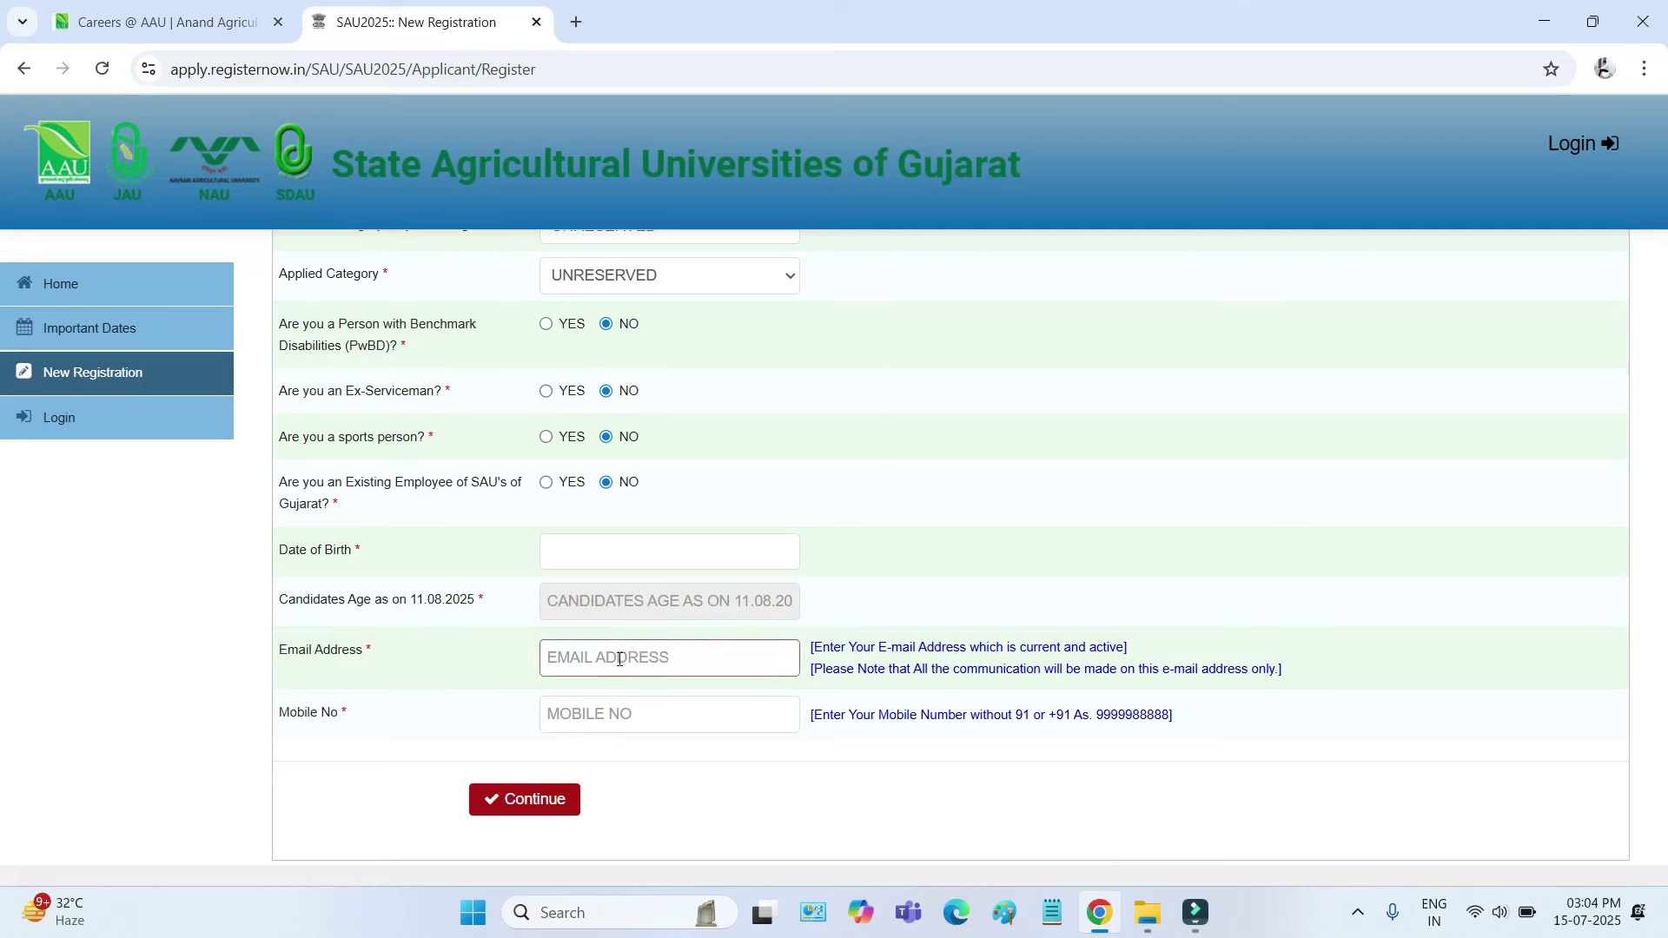
pyautogui.moveTo(281, 718); pyautogui.dragTo(347, 724)
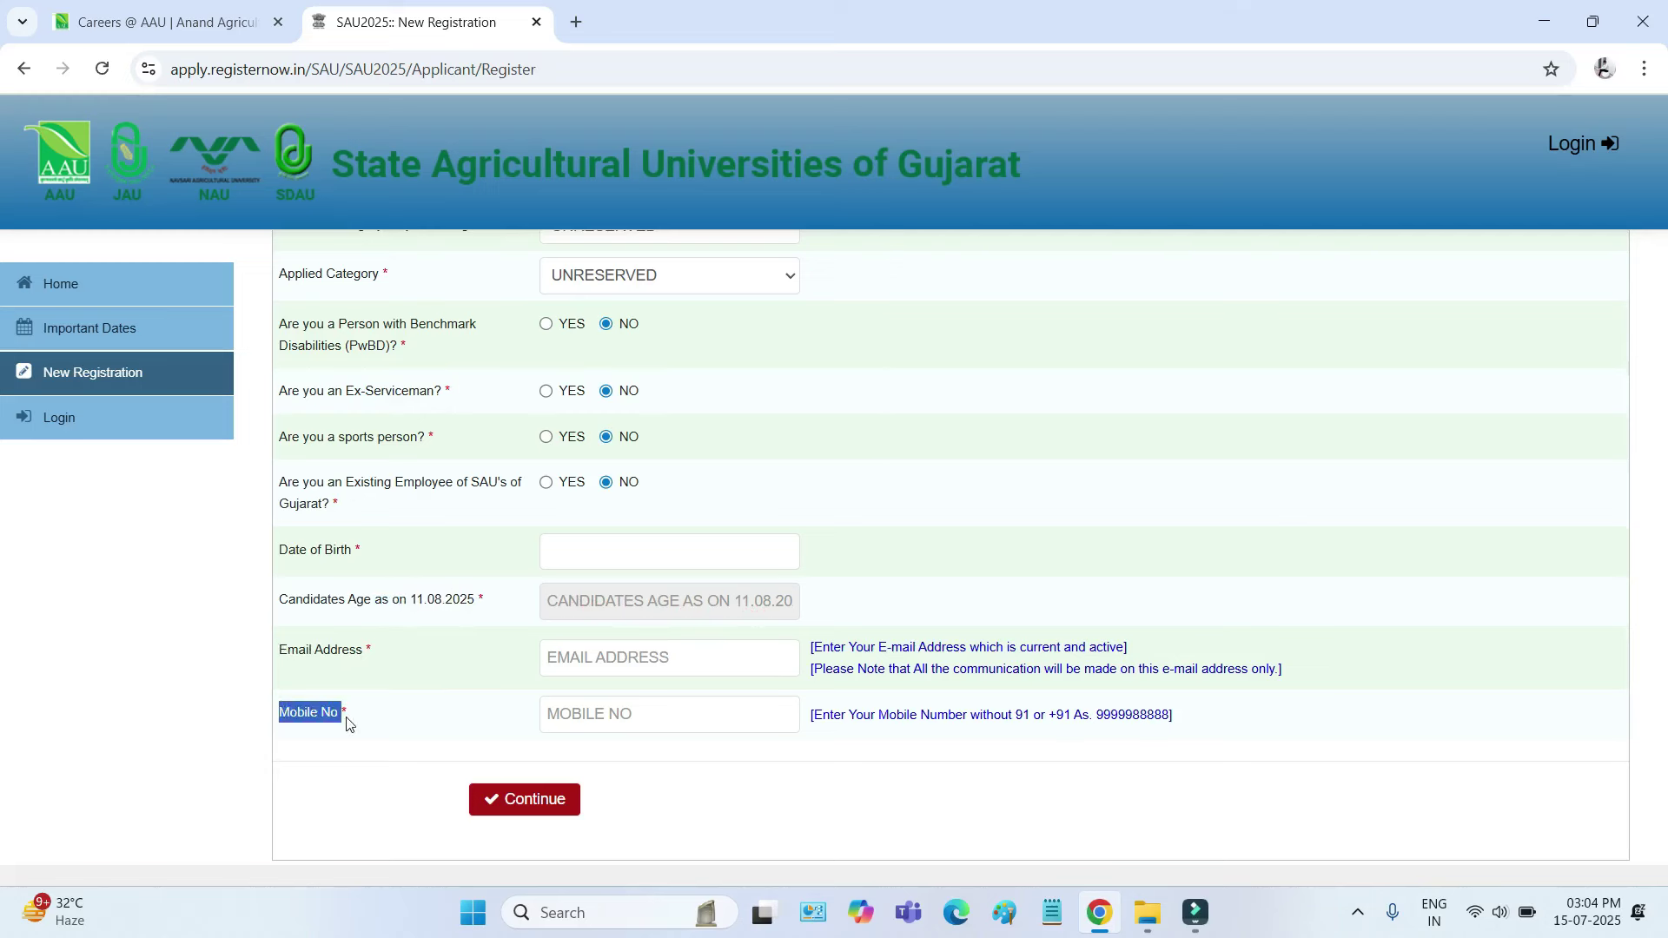
pyautogui.click(616, 716)
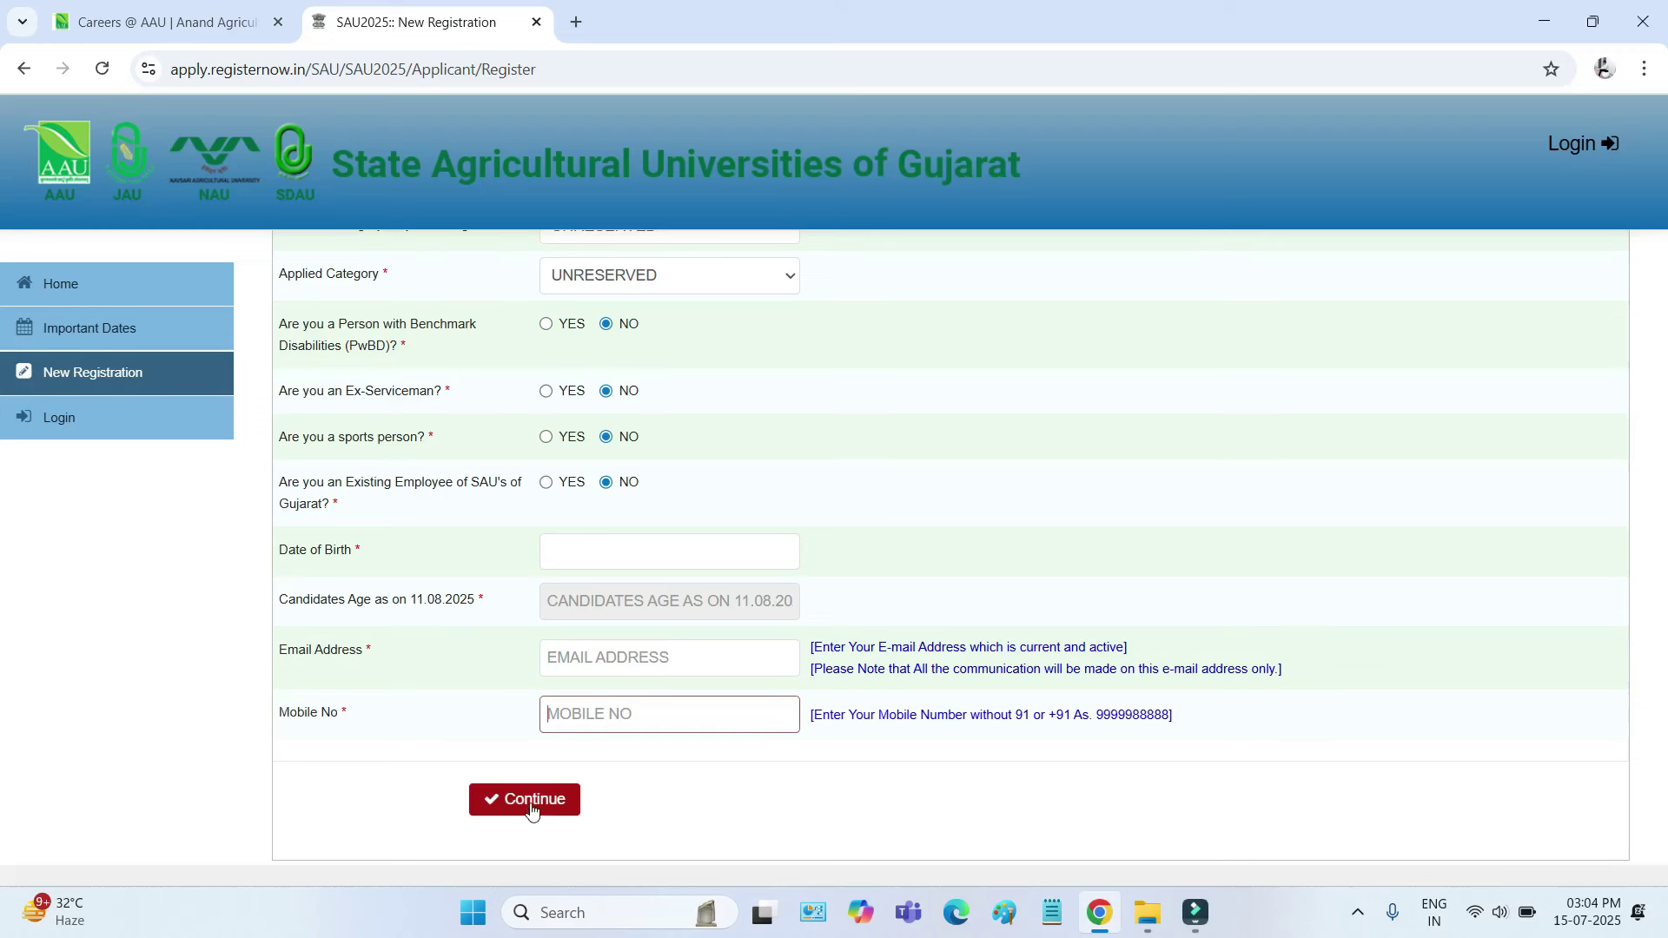
pyautogui.moveTo(278, 652); pyautogui.dragTo(343, 728)
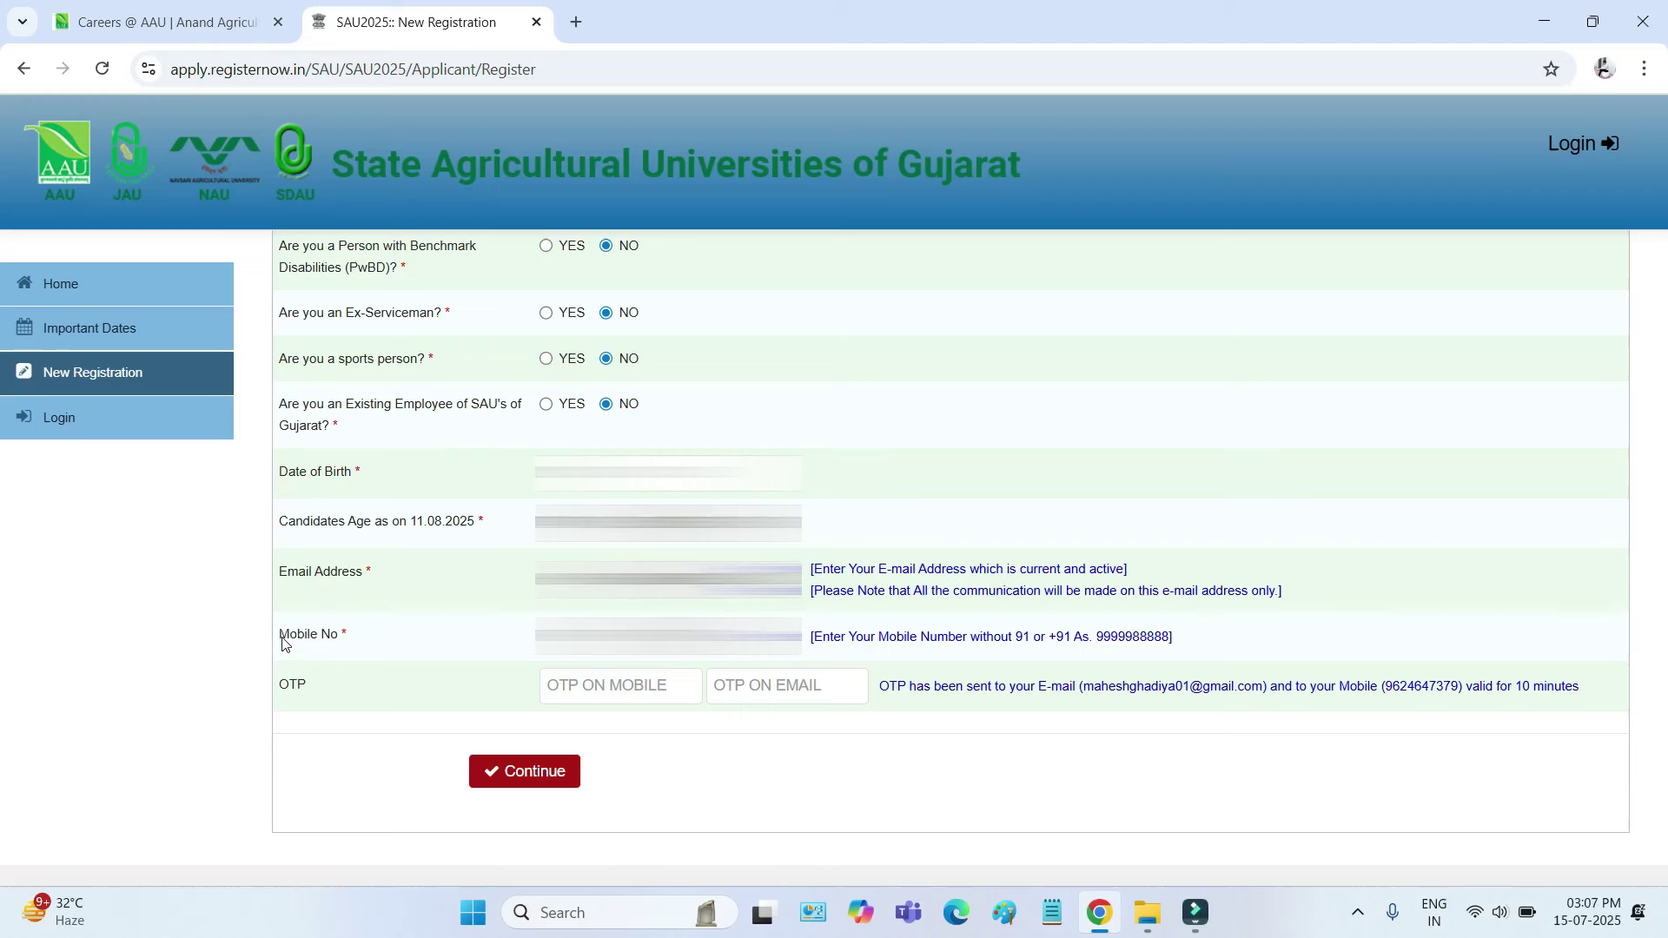
# - Inspect the OTP fields for the mobile number and the email address
pyautogui.moveTo(284, 643); pyautogui.dragTo(369, 643)
pyautogui.click(563, 687)
pyautogui.moveTo(281, 573); pyautogui.dragTo(417, 583)
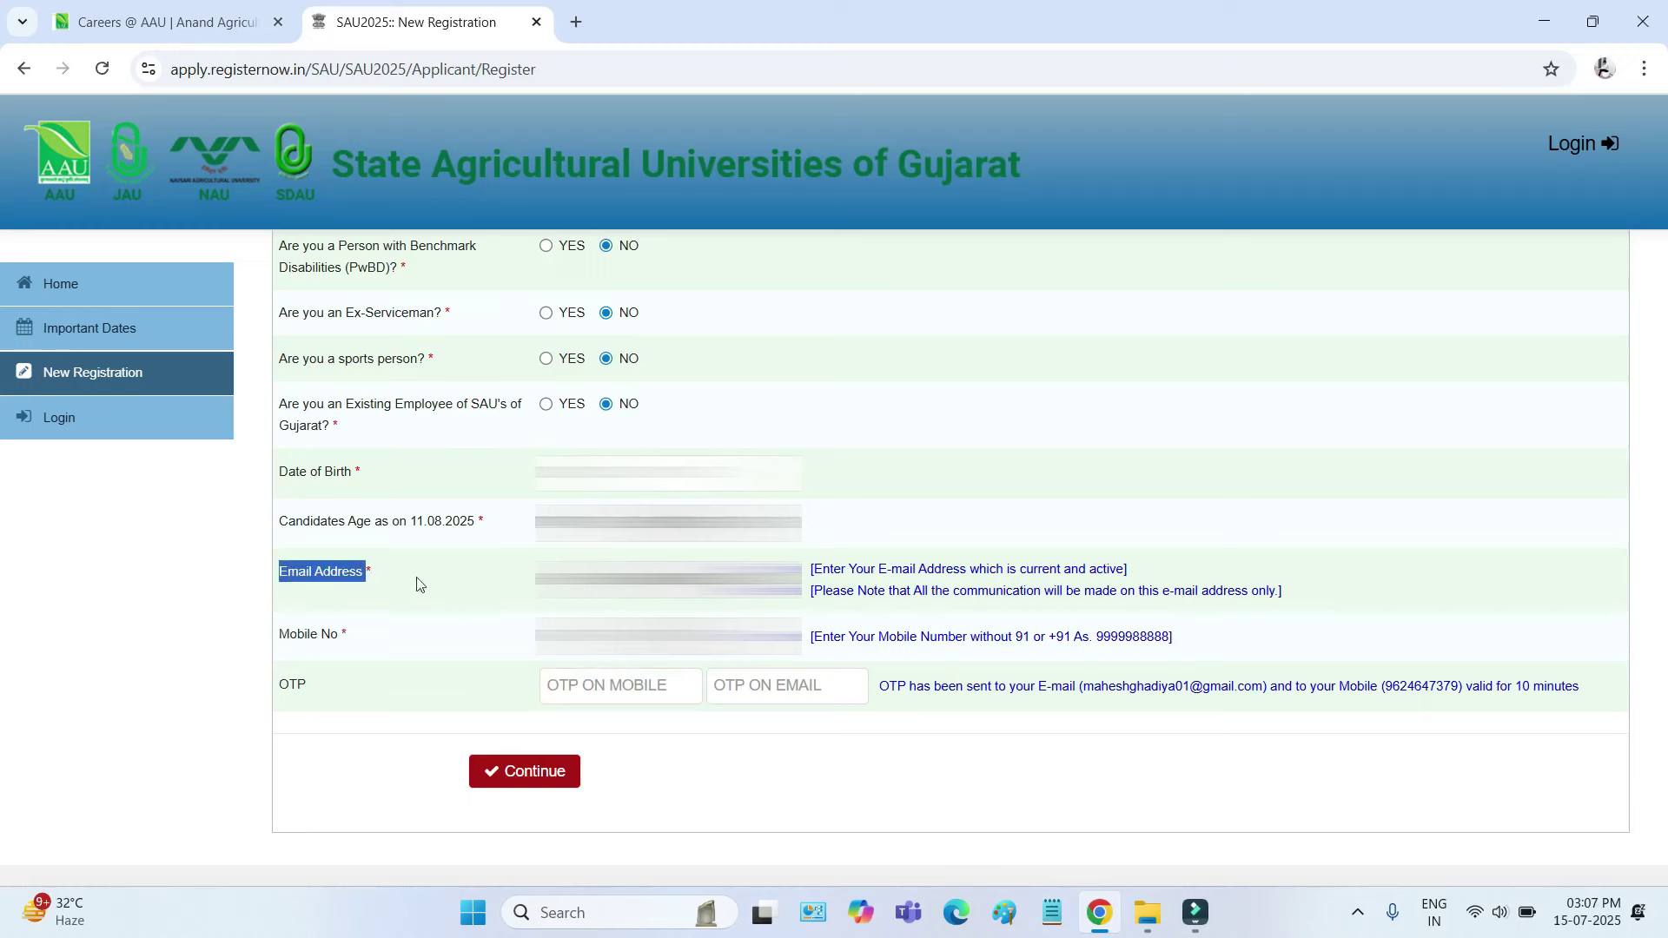
pyautogui.click(742, 690)
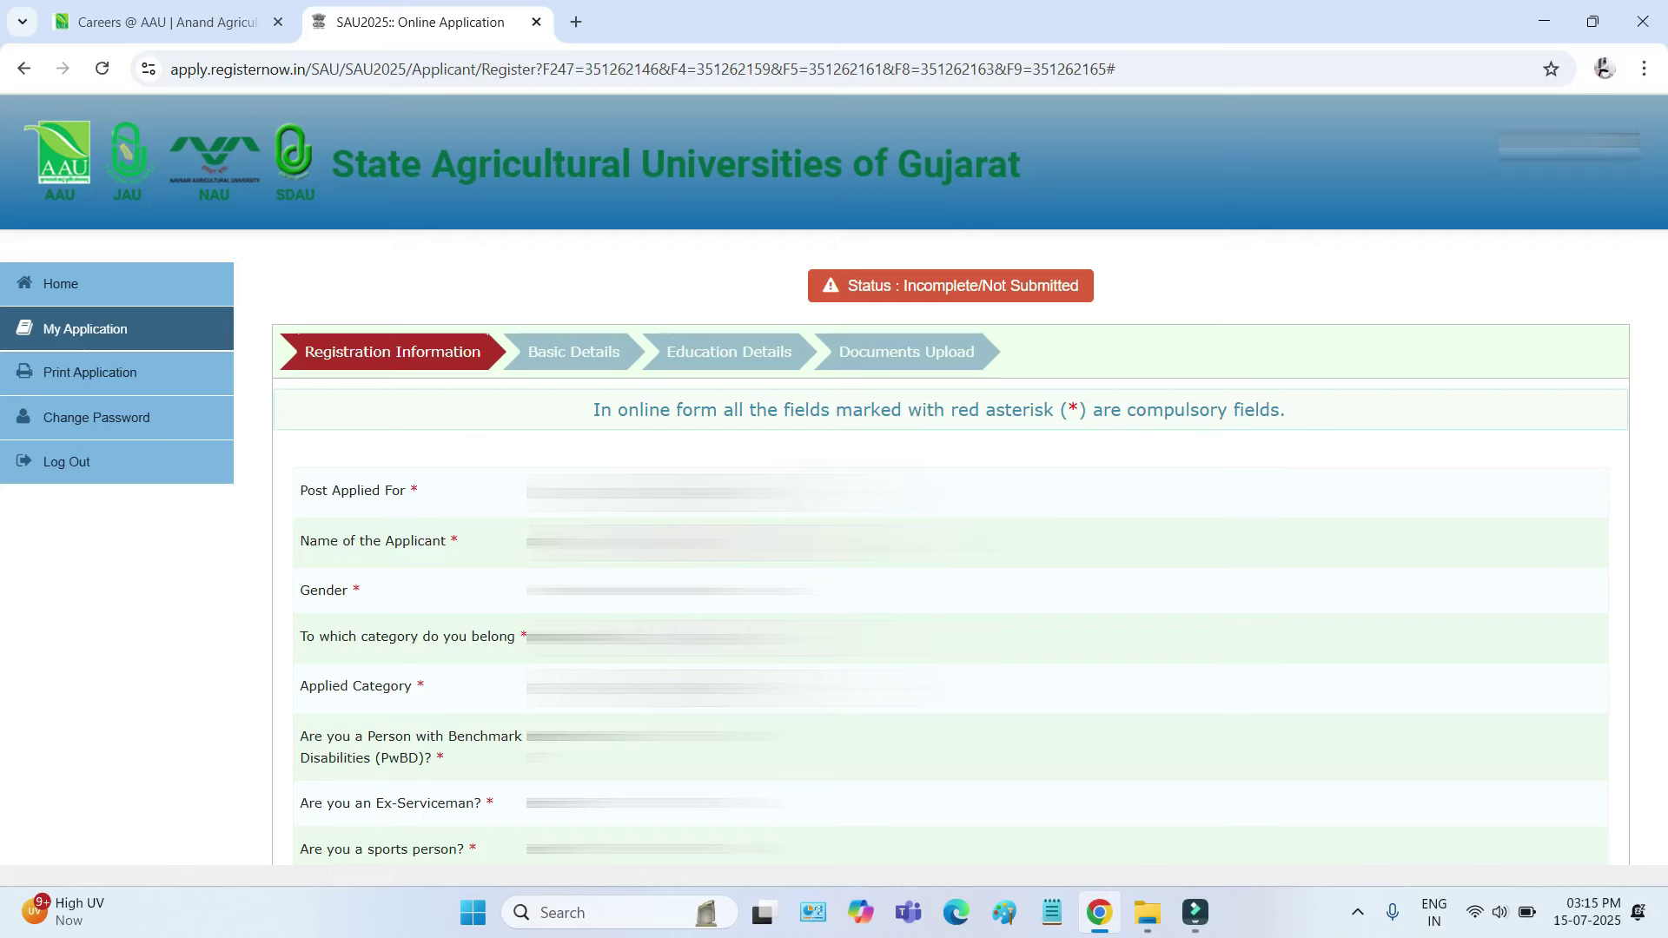
# - Save the registration information and continue to the basic details section
pyautogui.scroll(-5, 581, 795)
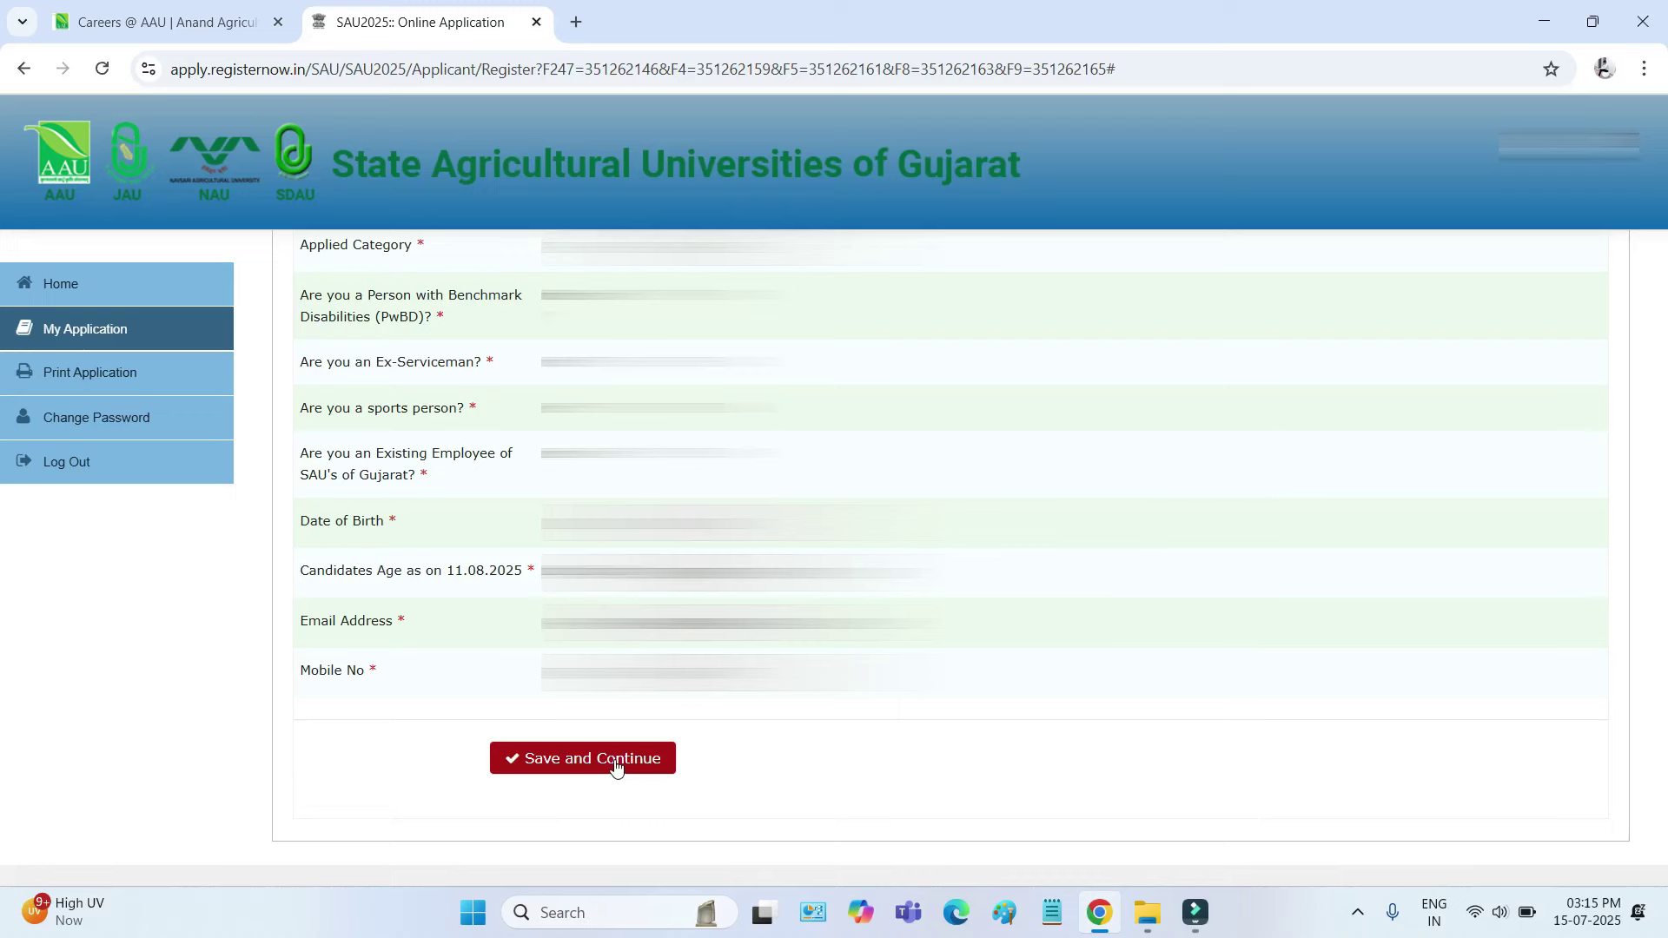
pyautogui.click(615, 764)
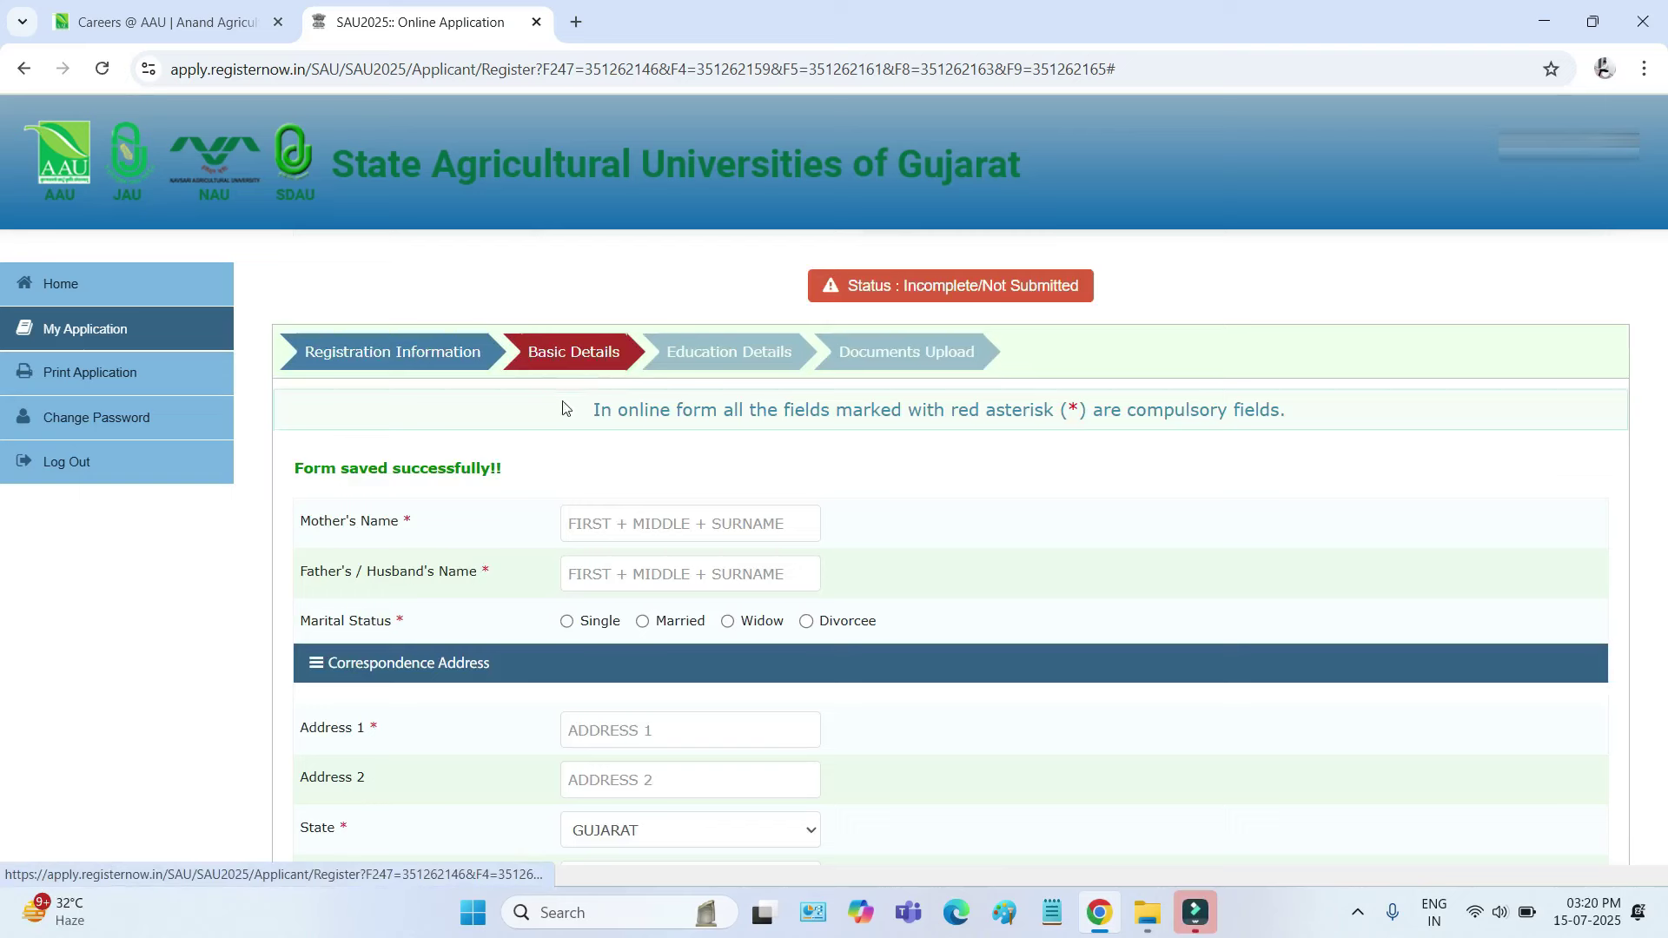
# - Examine the mother's name, father's or husband's name and marital status fields in the basic details
pyautogui.moveTo(306, 524); pyautogui.dragTo(328, 526)
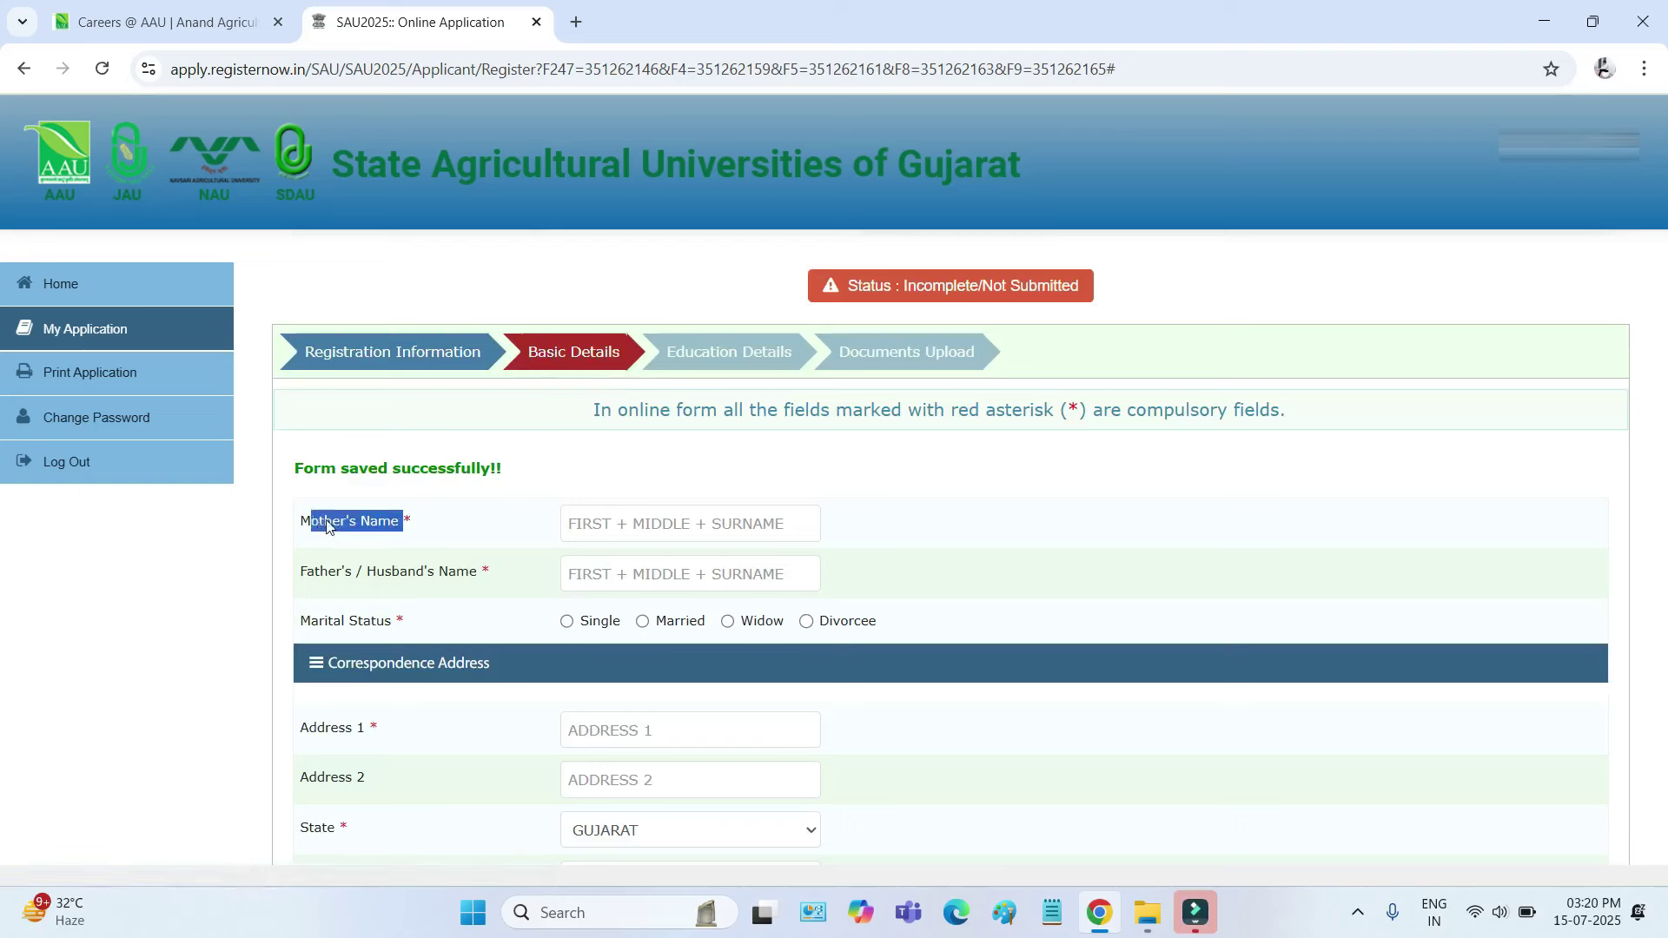
pyautogui.click(607, 526)
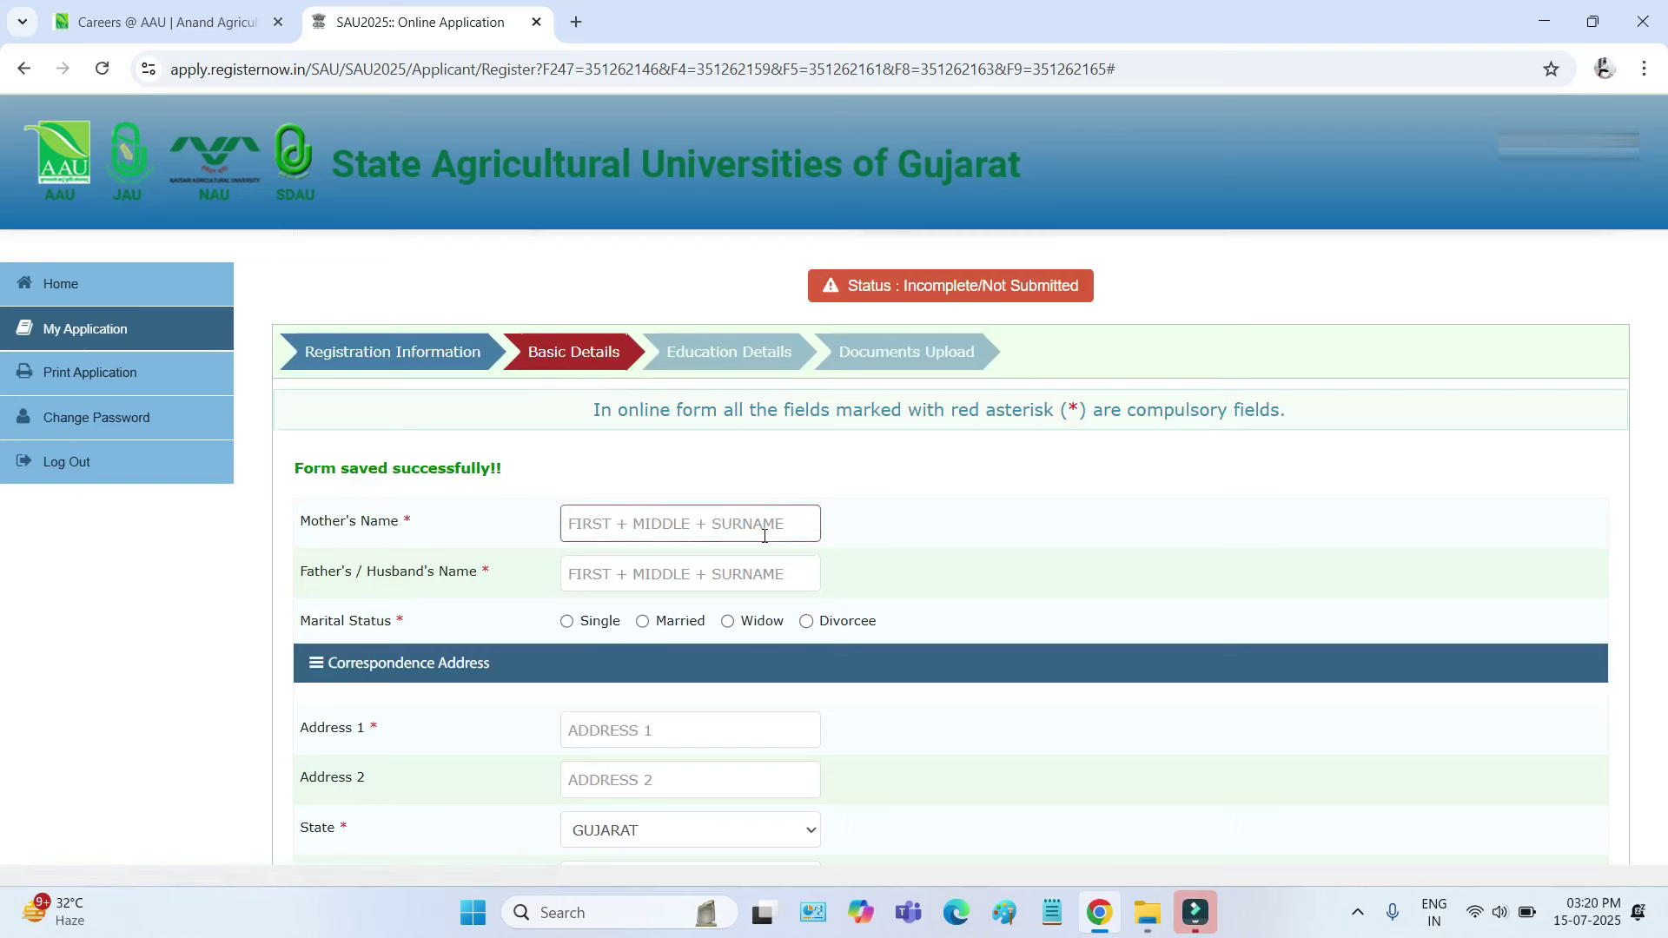
pyautogui.moveTo(307, 575); pyautogui.dragTo(465, 582)
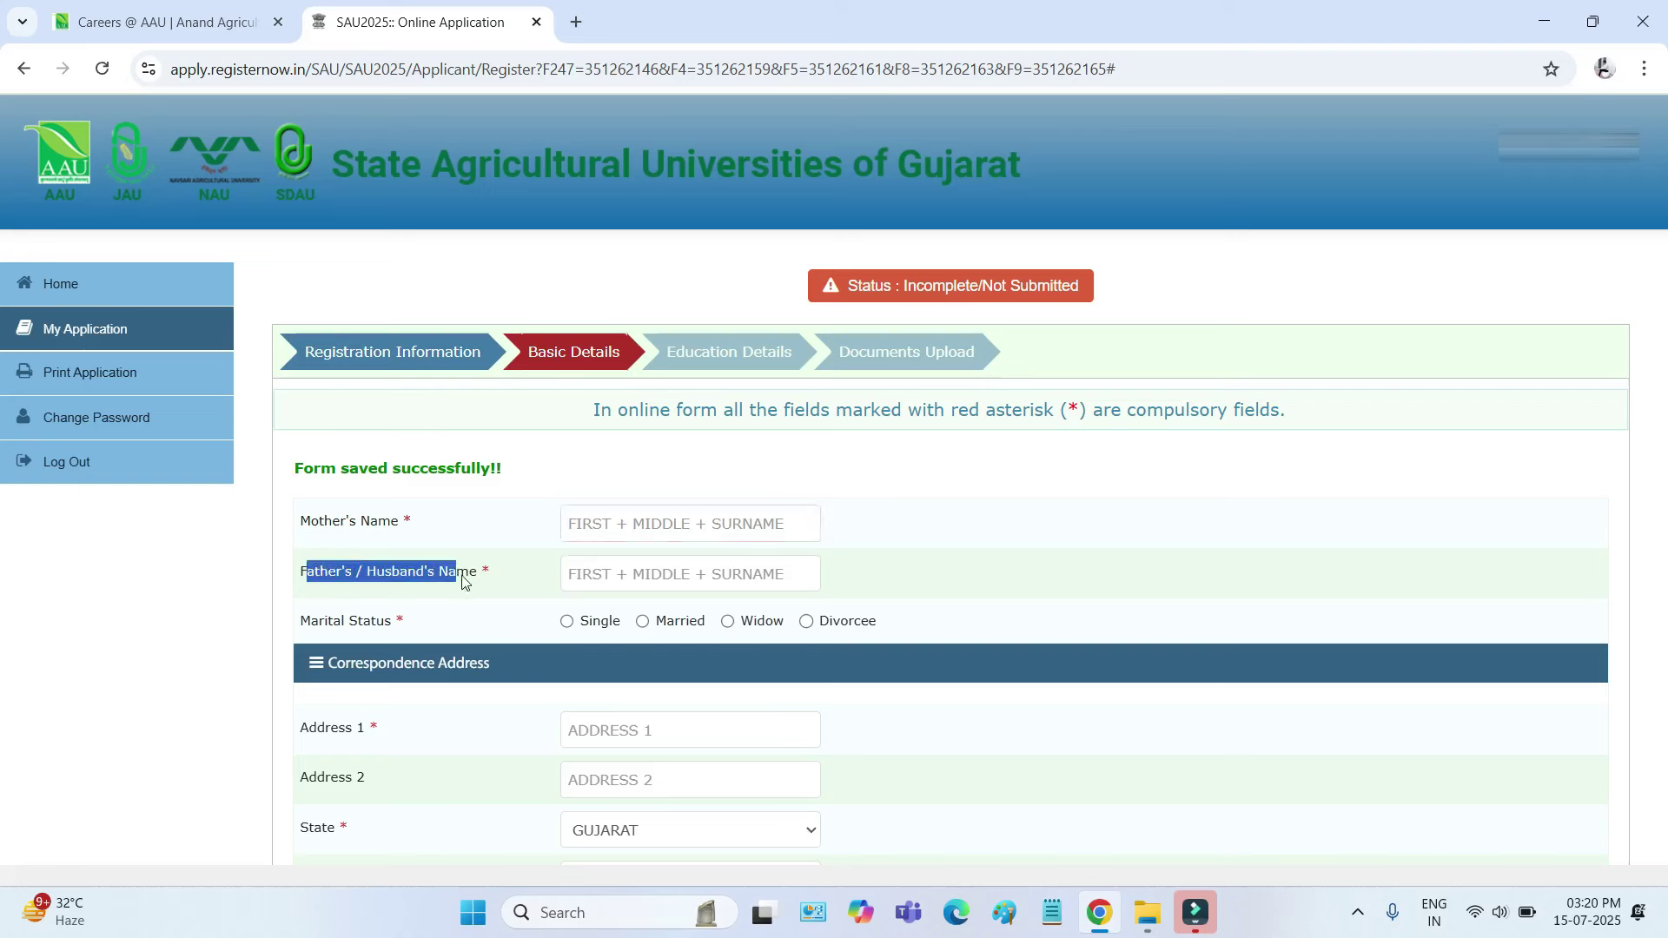
pyautogui.click(597, 579)
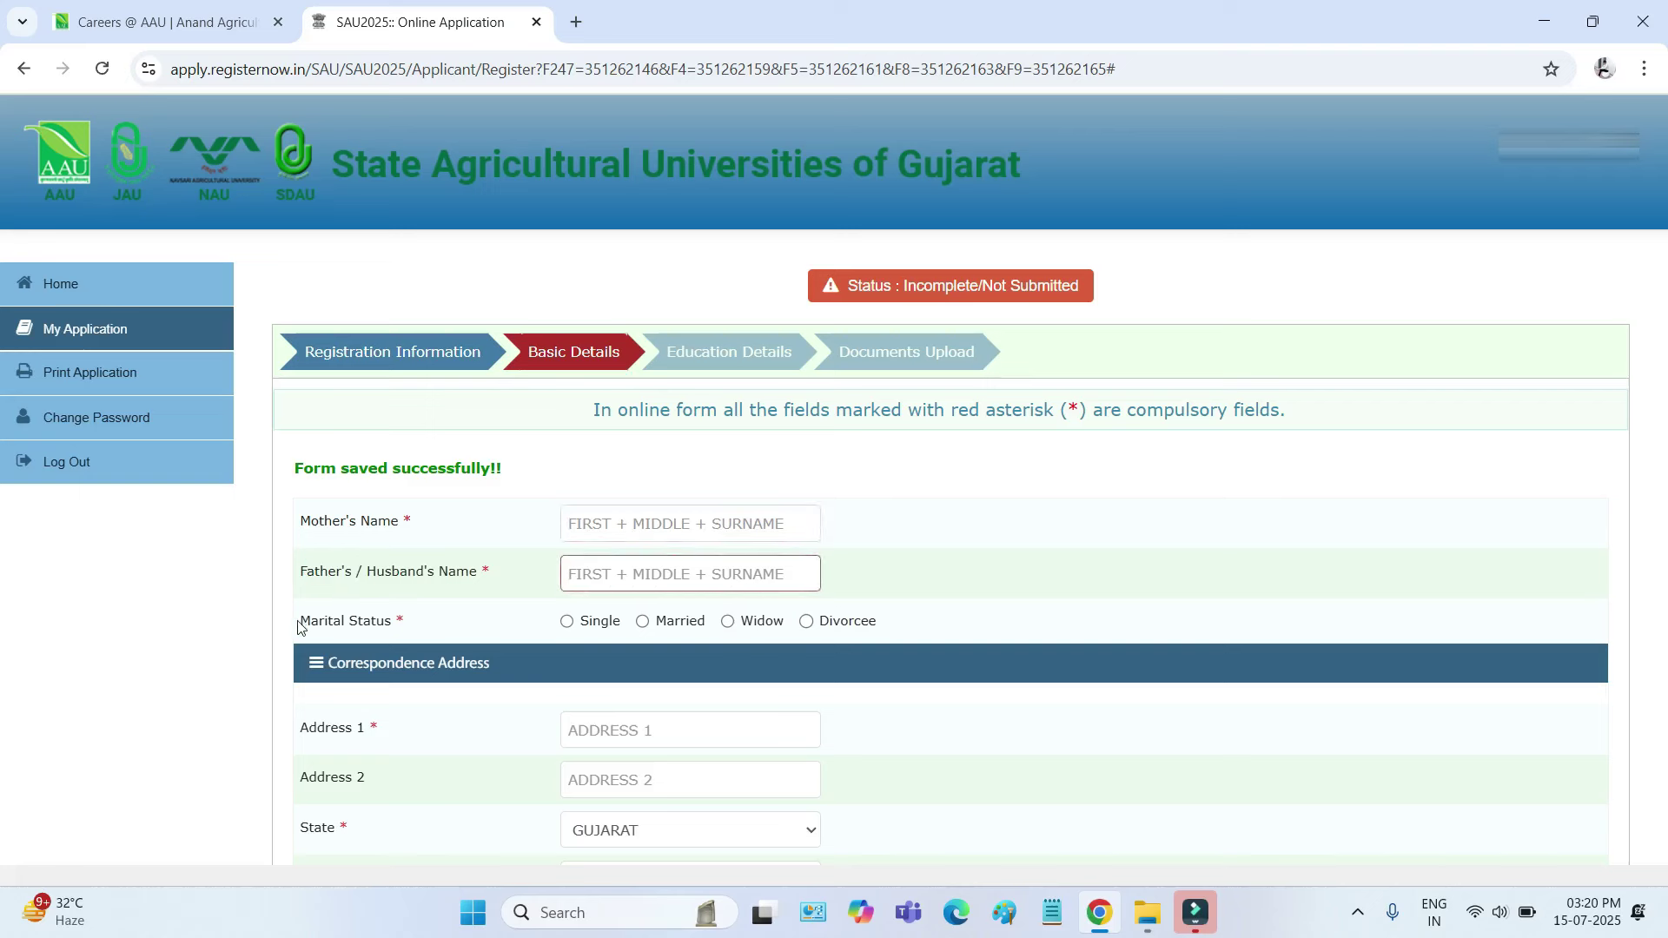
pyautogui.moveTo(363, 623); pyautogui.dragTo(396, 625)
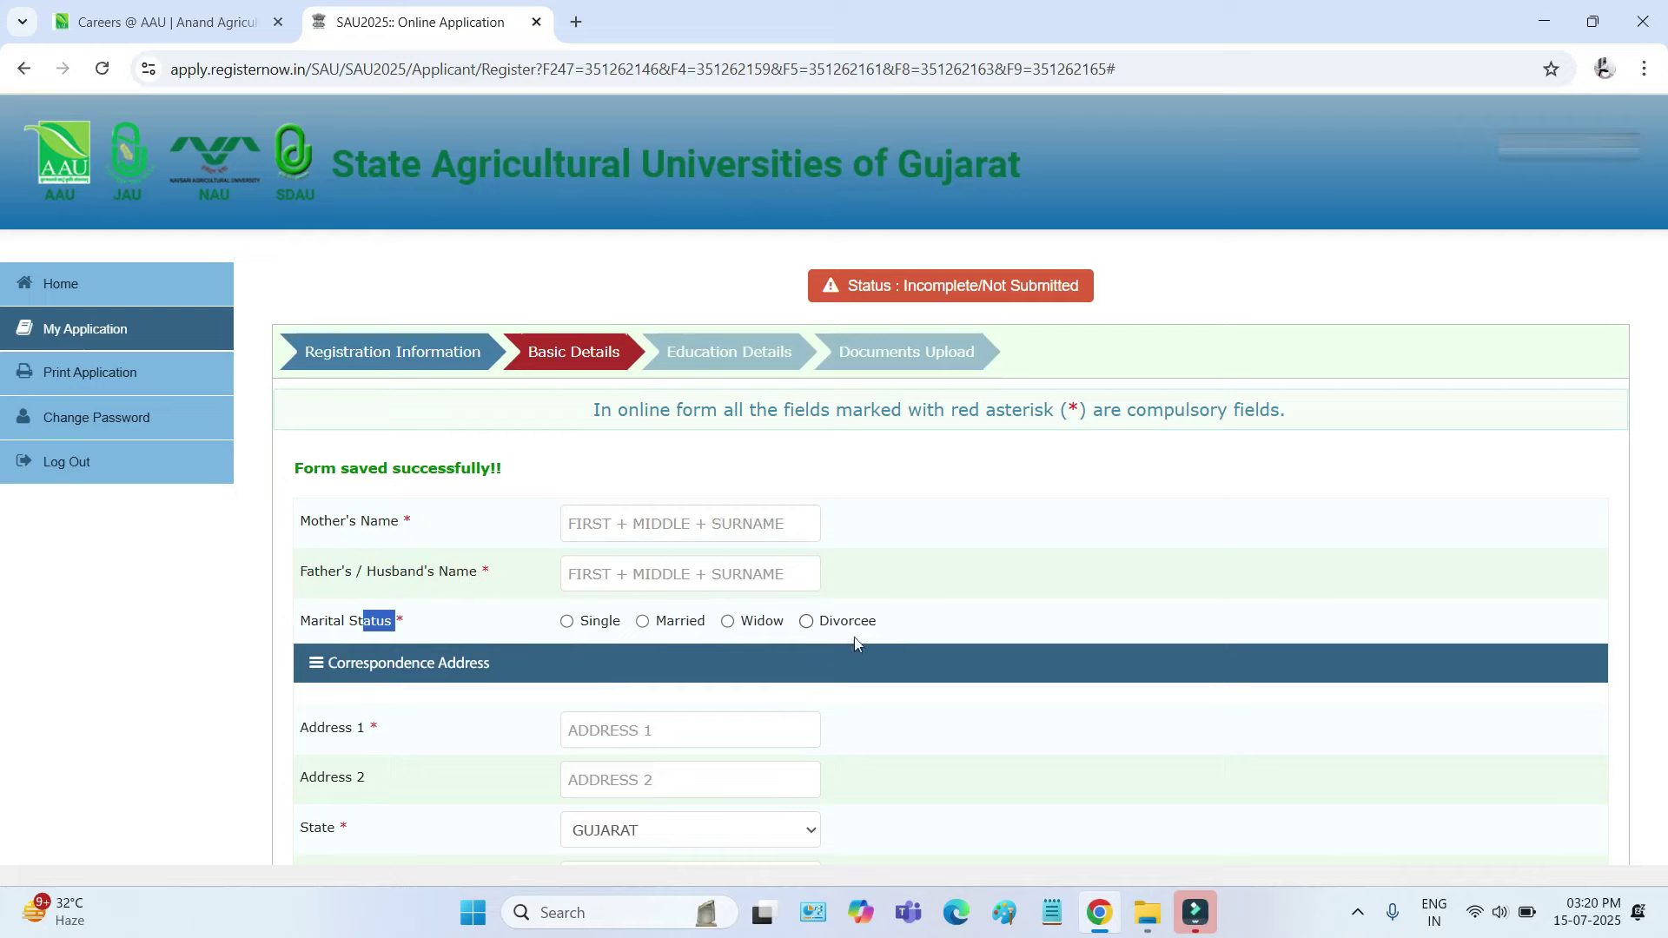
pyautogui.scroll(-3, 816, 655)
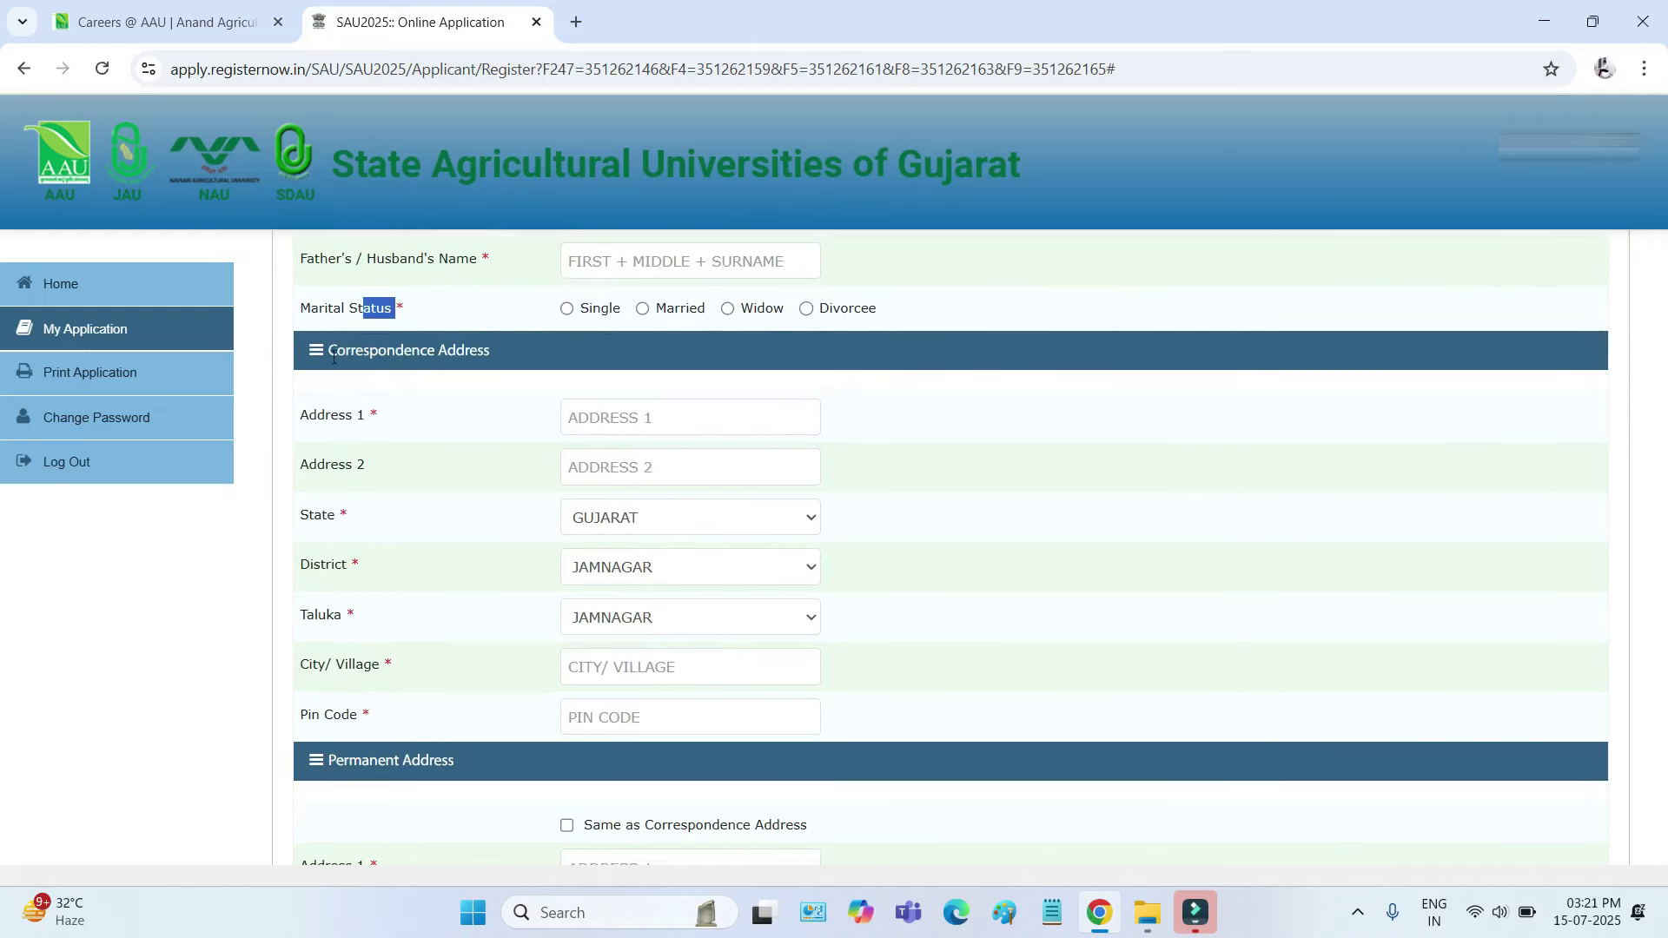
# - Inspect the Address 1 and Address 2 fields of the correspondence address
pyautogui.moveTo(329, 351); pyautogui.dragTo(504, 364)
pyautogui.click(505, 364)
pyautogui.moveTo(300, 418); pyautogui.dragTo(382, 432)
pyautogui.click(692, 417)
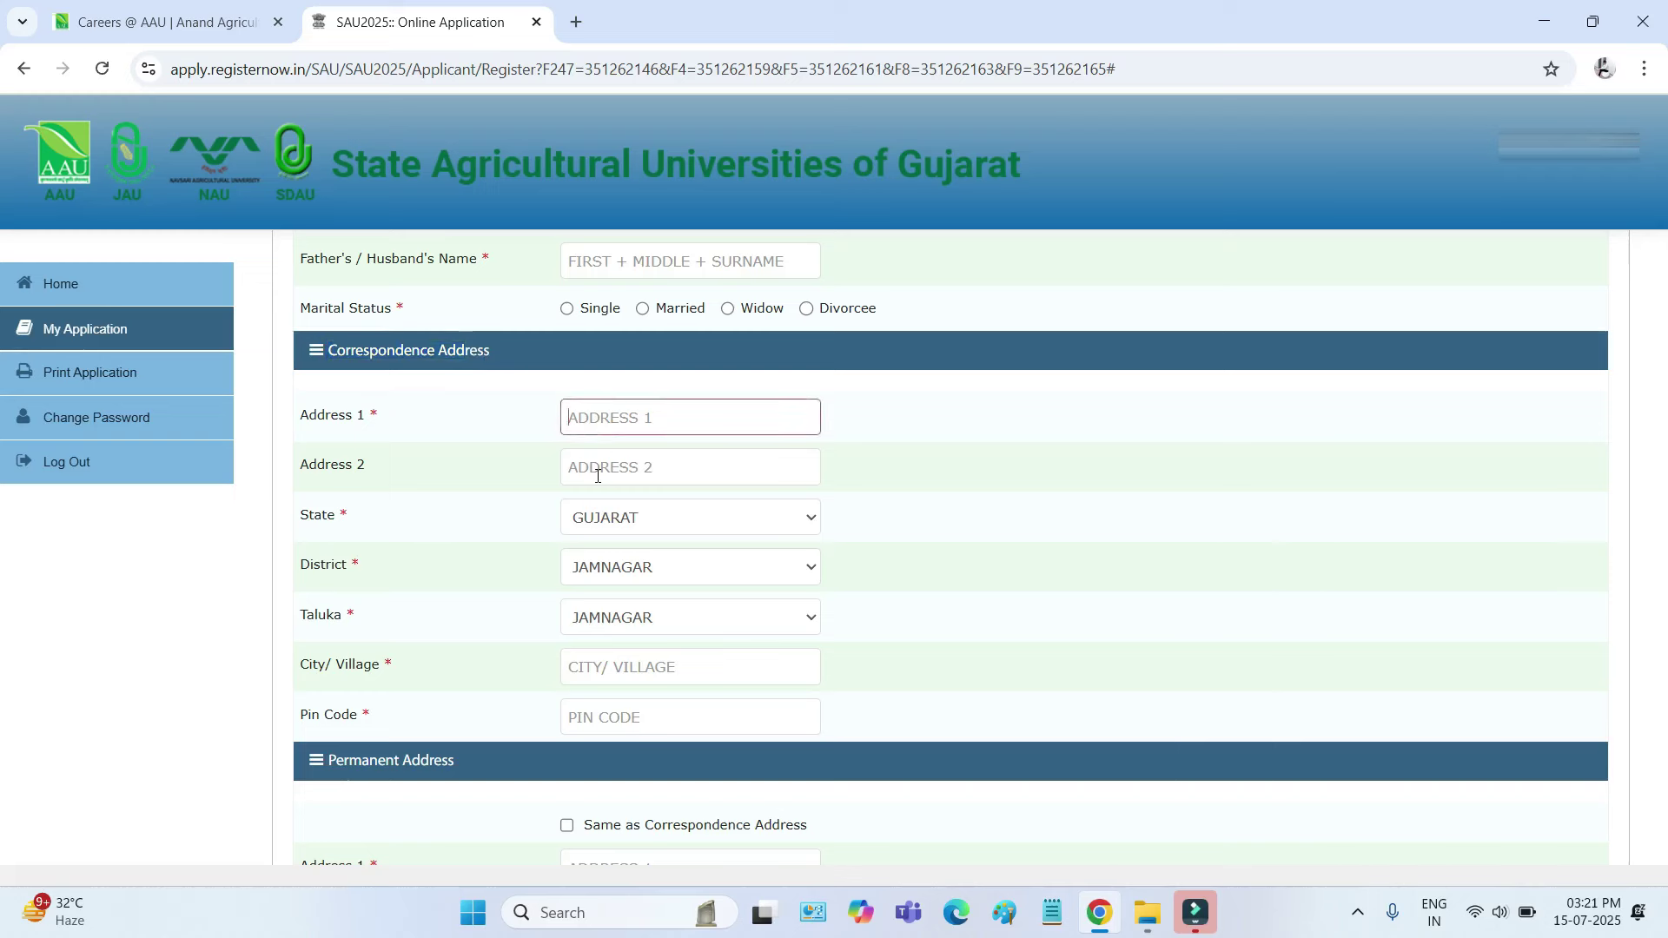
pyautogui.click(605, 451)
pyautogui.click(596, 406)
# - Look through the correspondence address's state, district and taluka choices and check its city/village and pin code fields
pyautogui.click(629, 519)
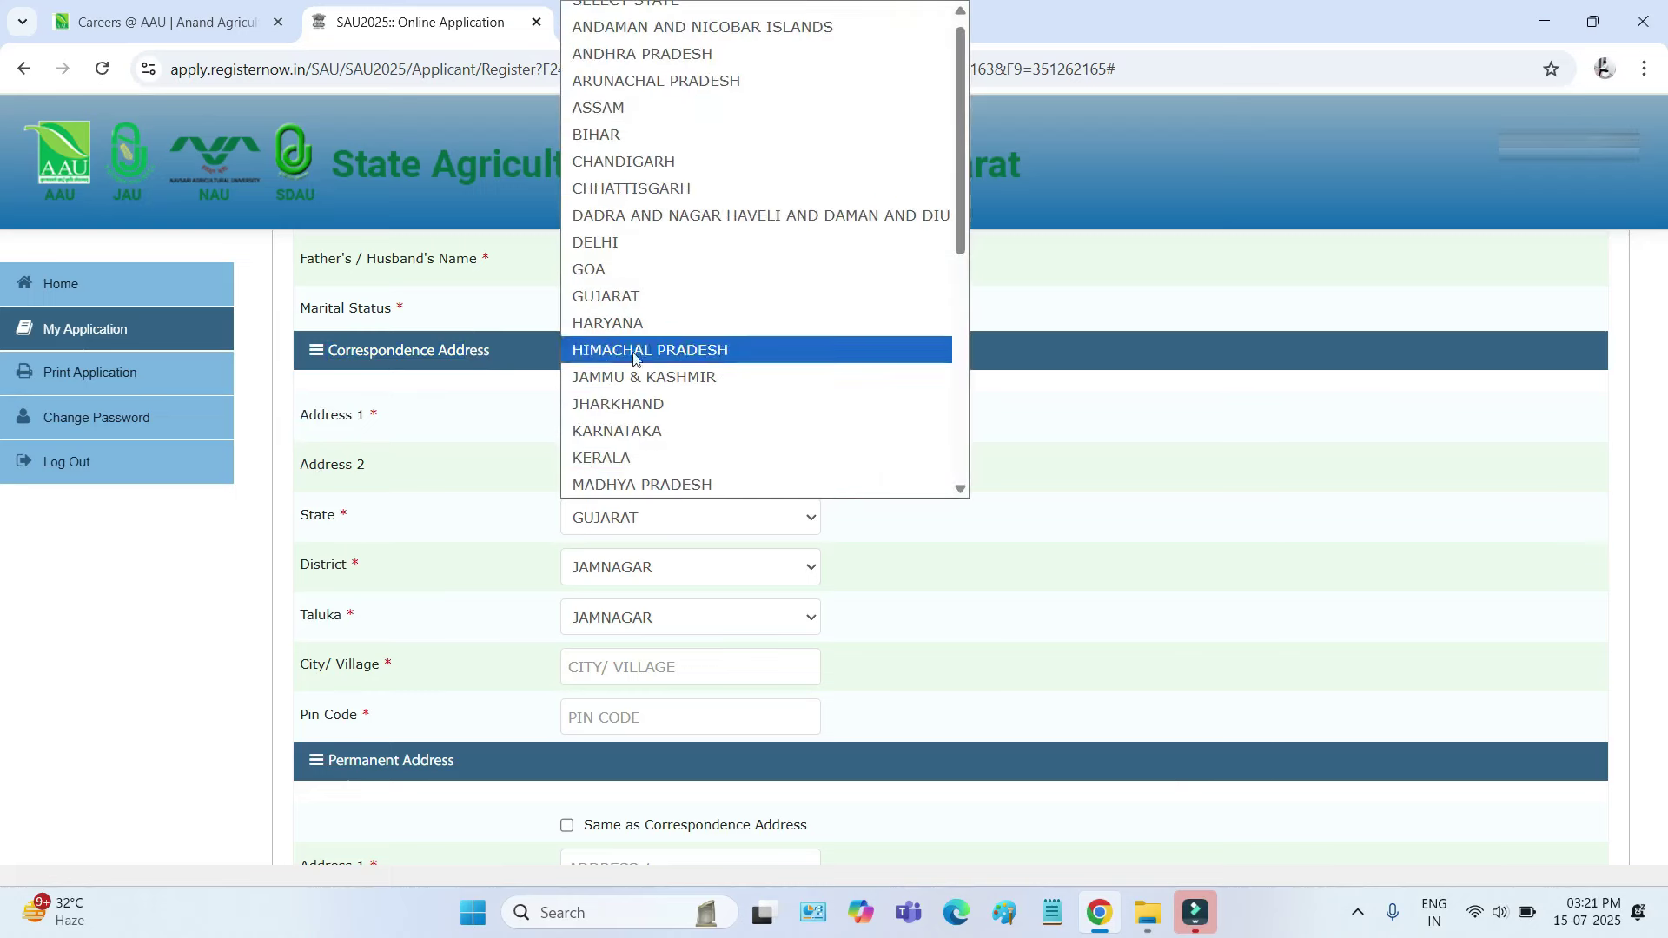
pyautogui.click(599, 571)
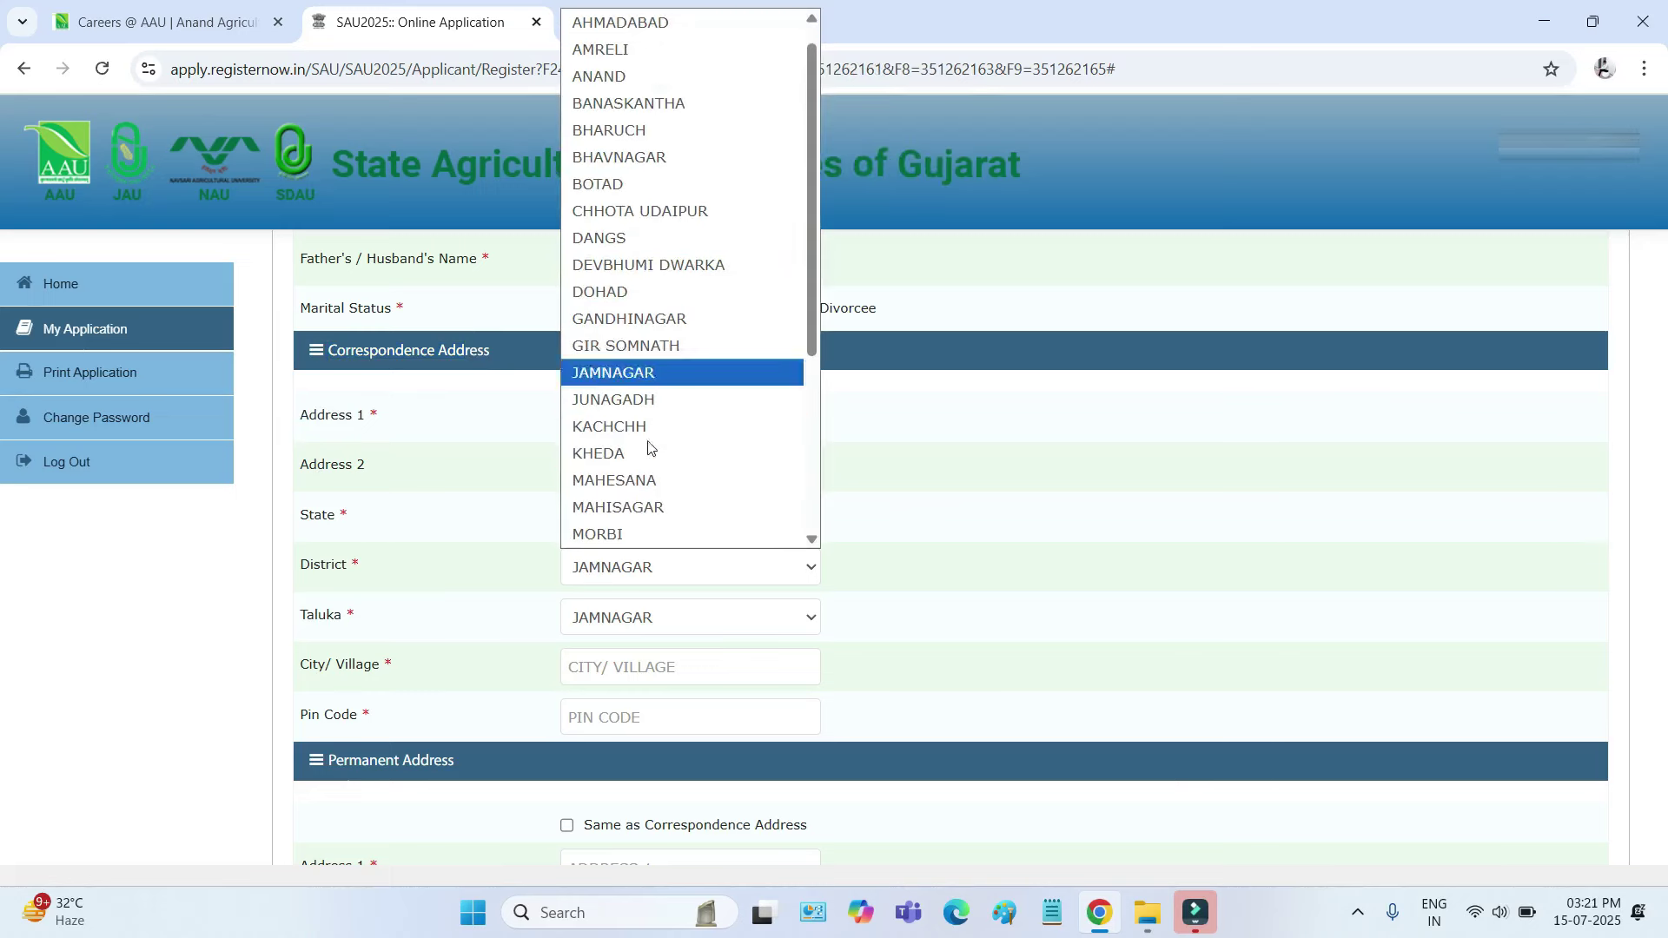
pyautogui.click(641, 619)
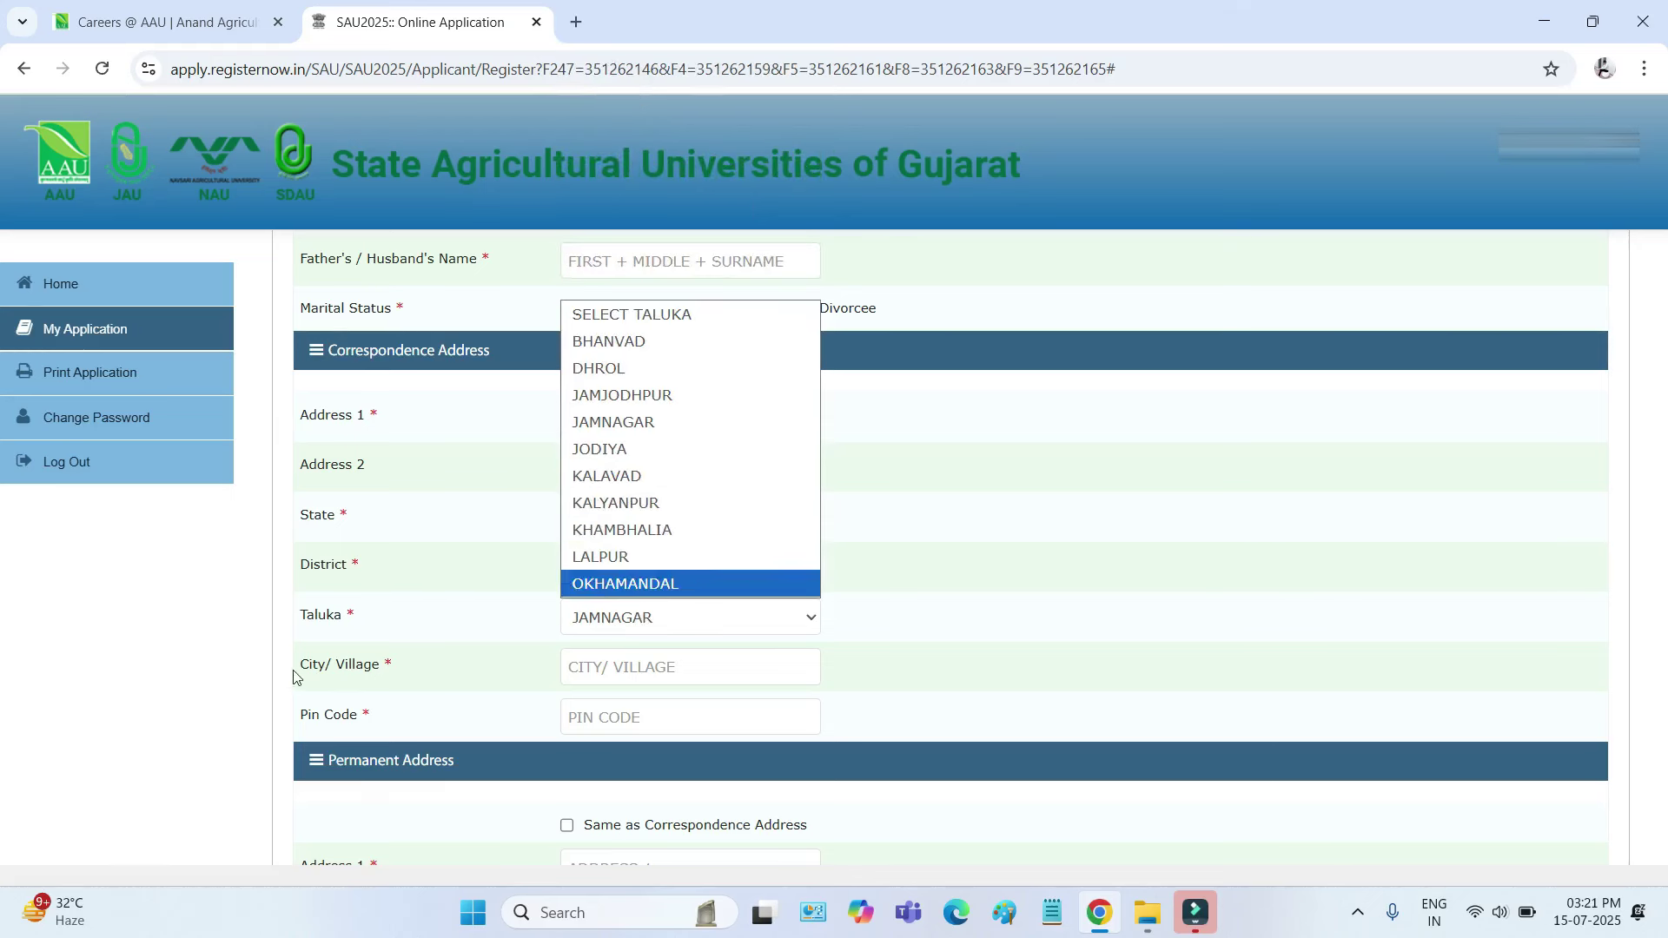
pyautogui.moveTo(384, 673); pyautogui.dragTo(349, 673)
pyautogui.click(581, 673)
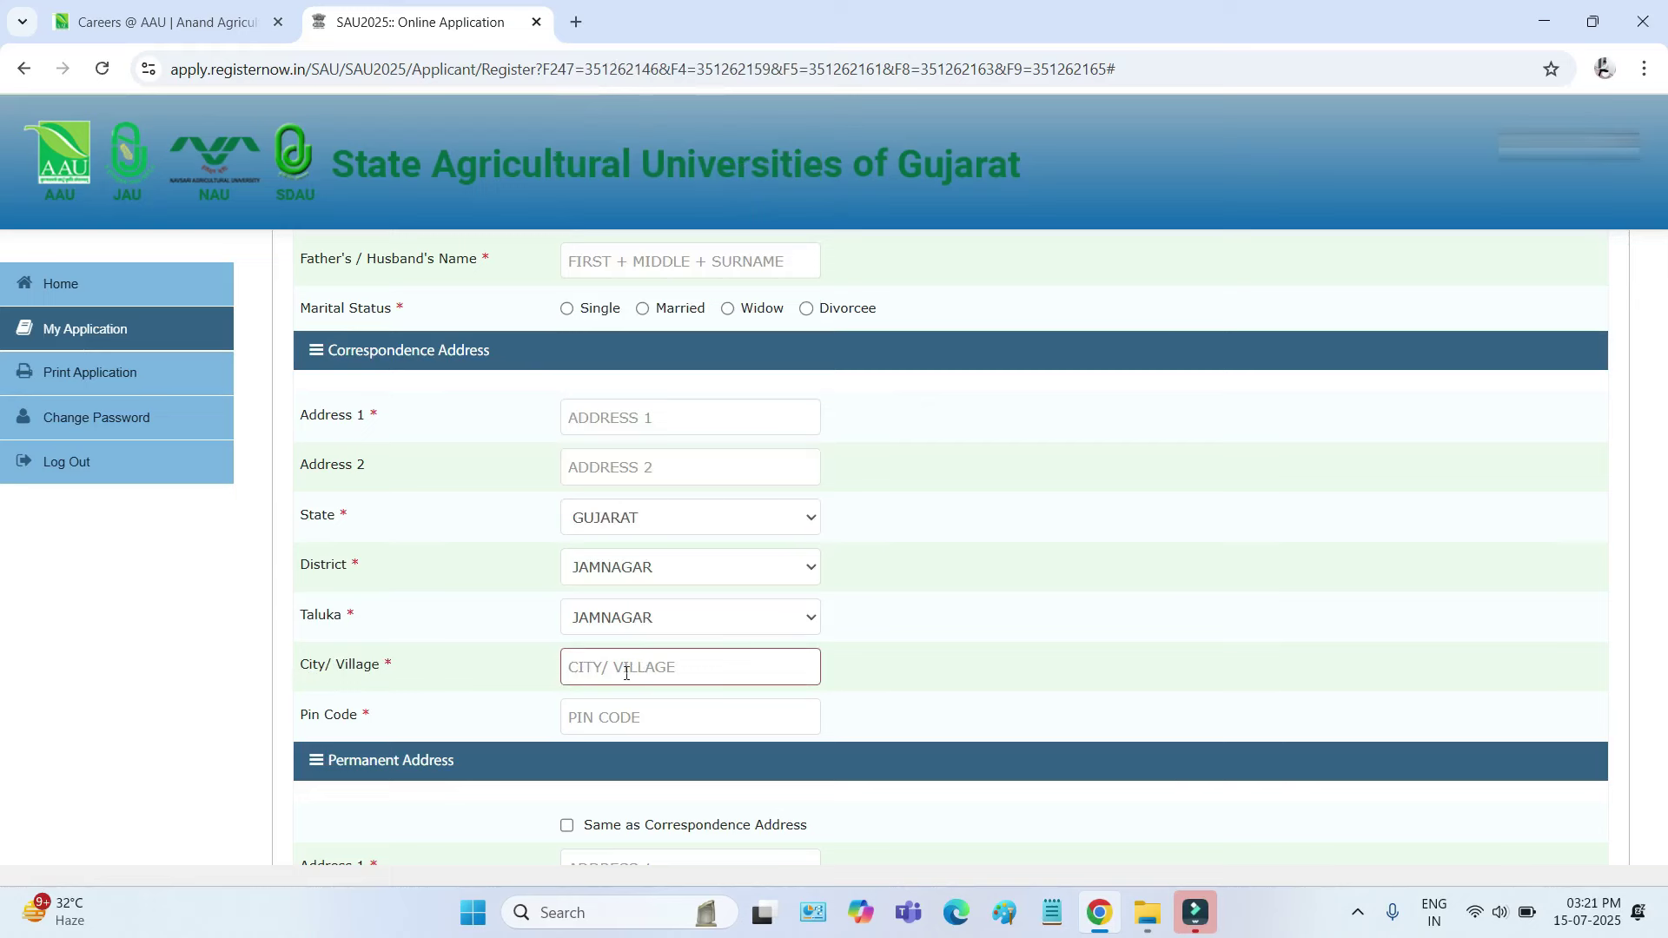
pyautogui.moveTo(303, 723); pyautogui.dragTo(435, 726)
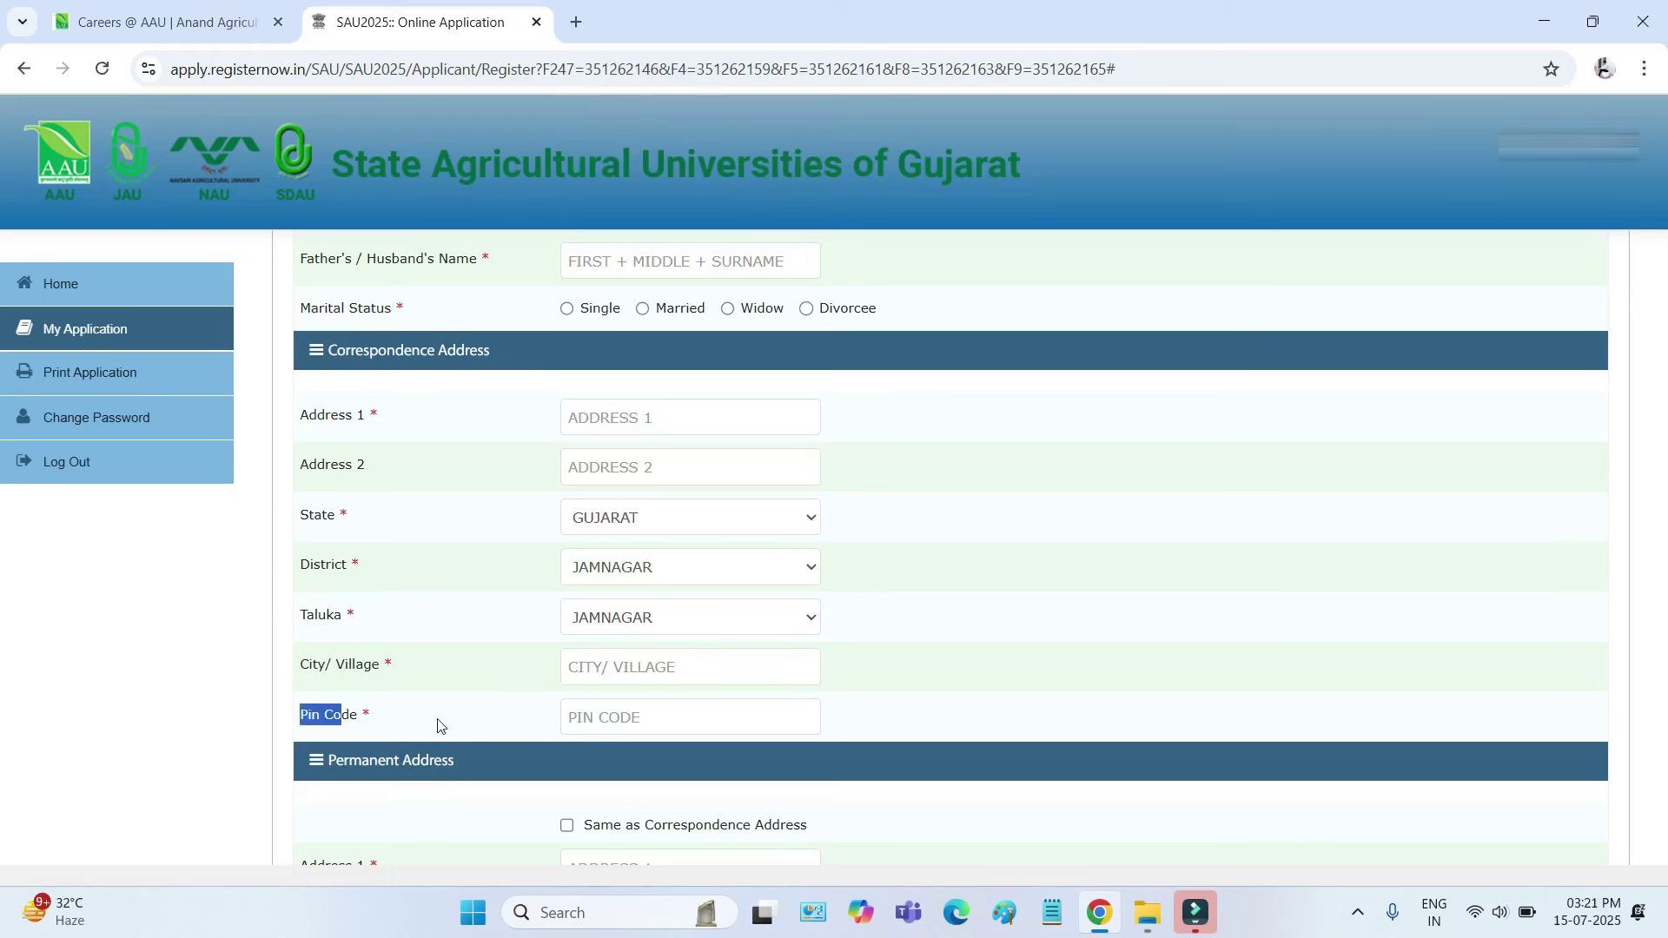
pyautogui.click(587, 722)
pyautogui.scroll(-5, 569, 675)
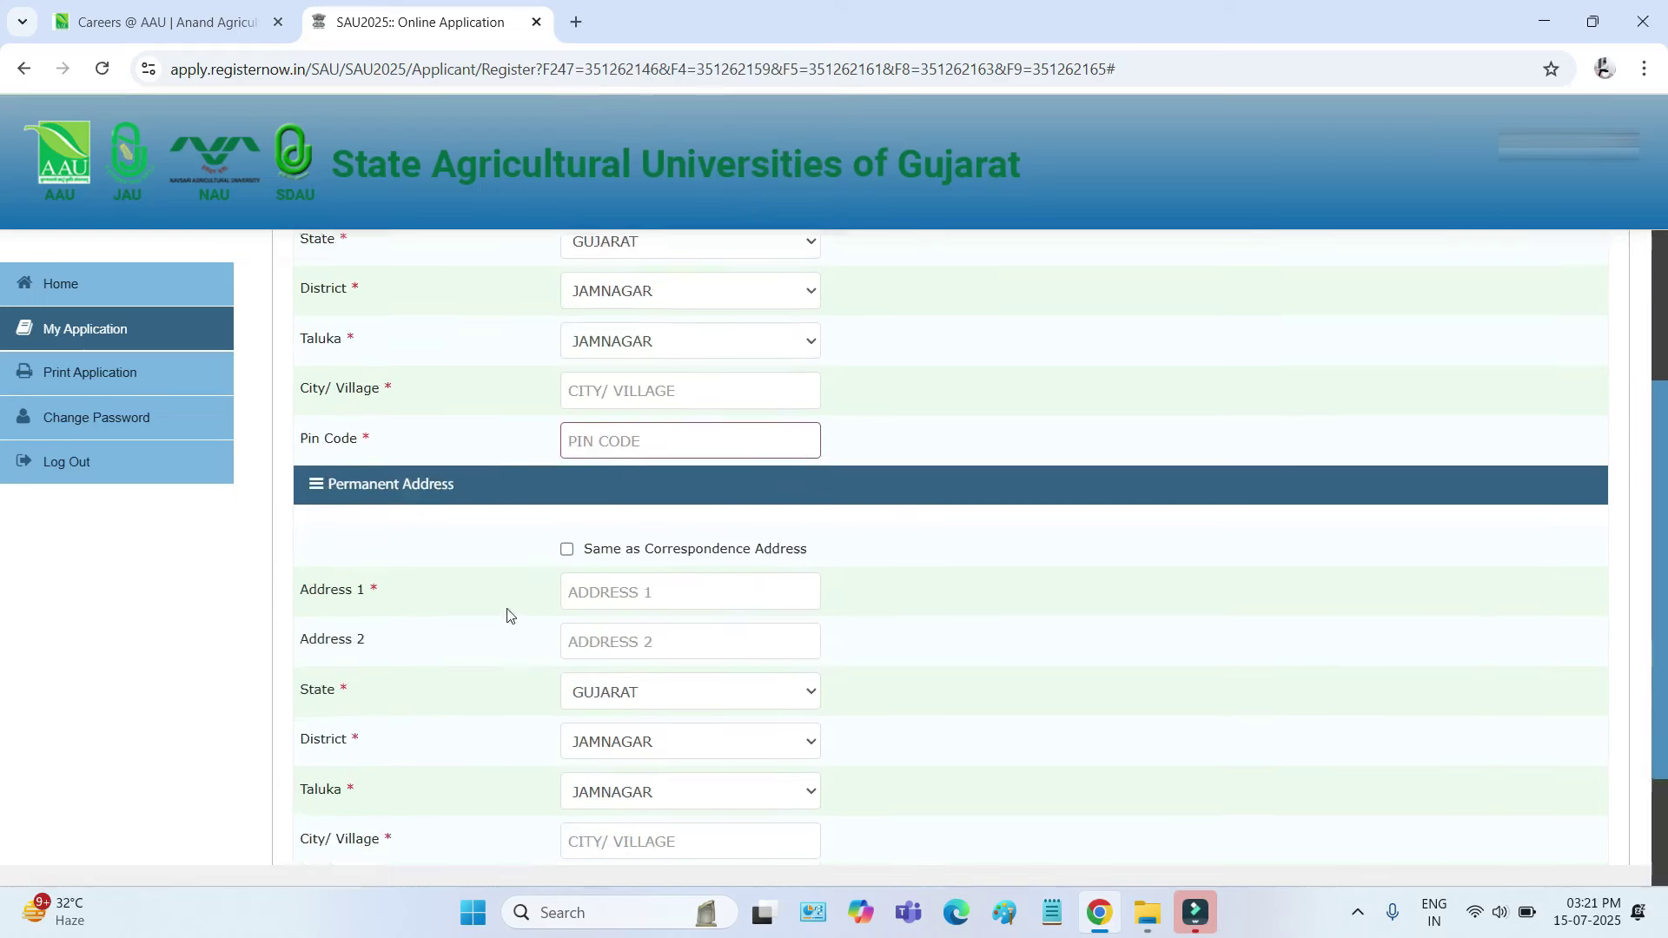
# - Examine the Same as Correspondence Address option and the Address 1 field of the permanent address
pyautogui.moveTo(333, 370); pyautogui.dragTo(456, 396)
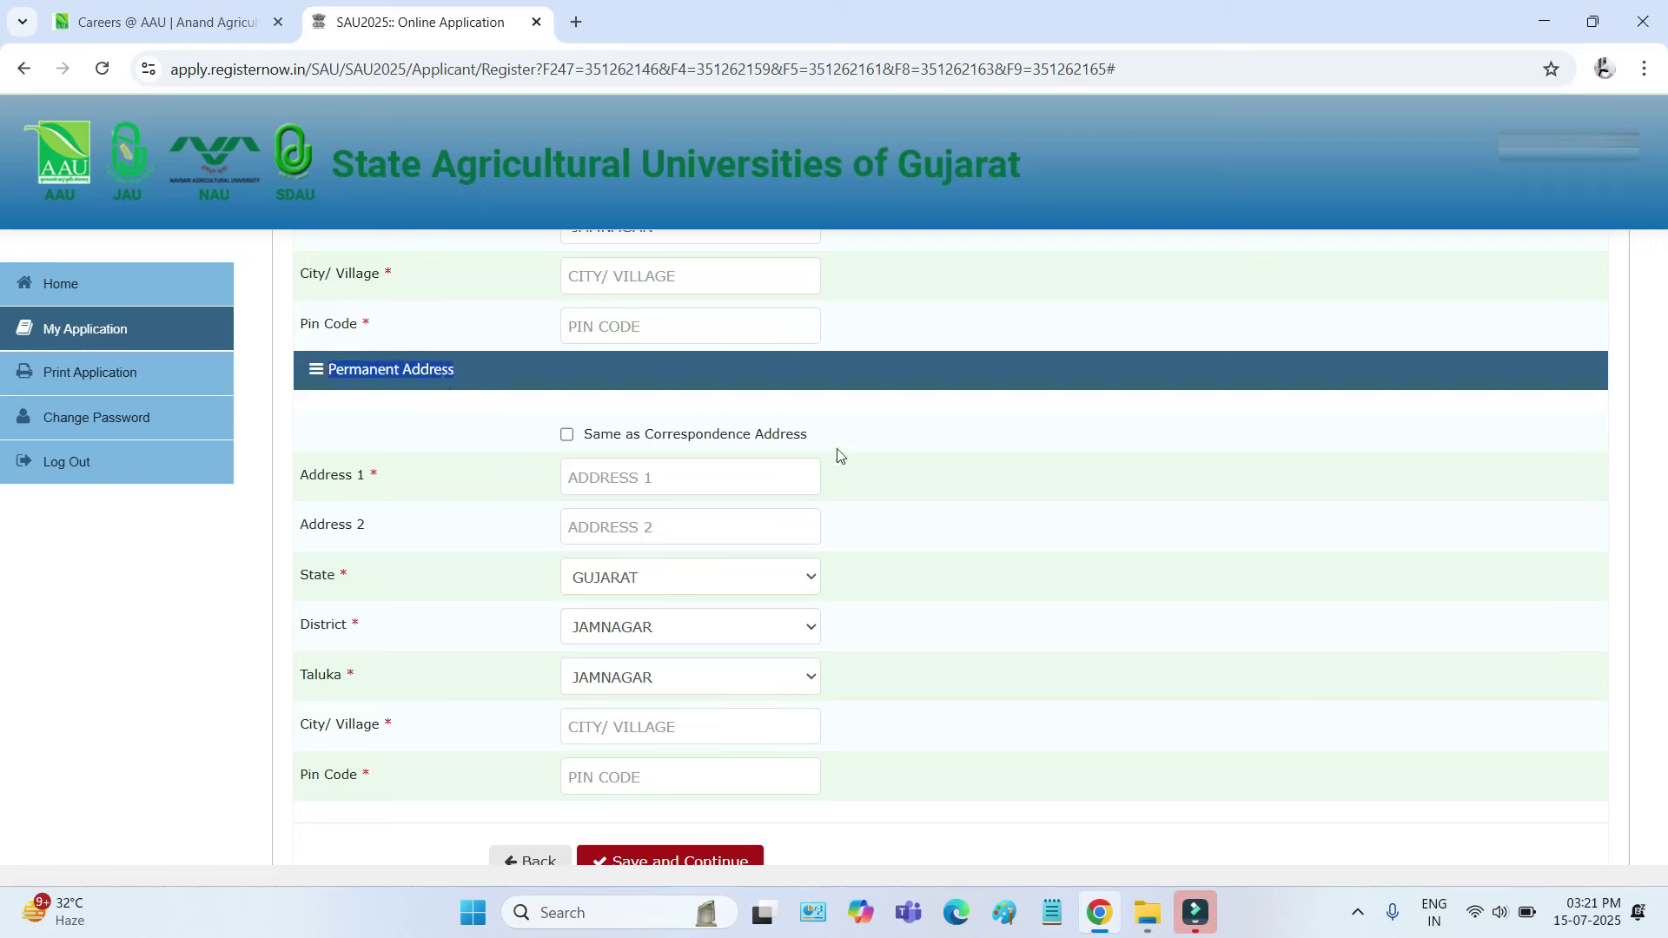
pyautogui.moveTo(827, 444); pyautogui.dragTo(588, 442)
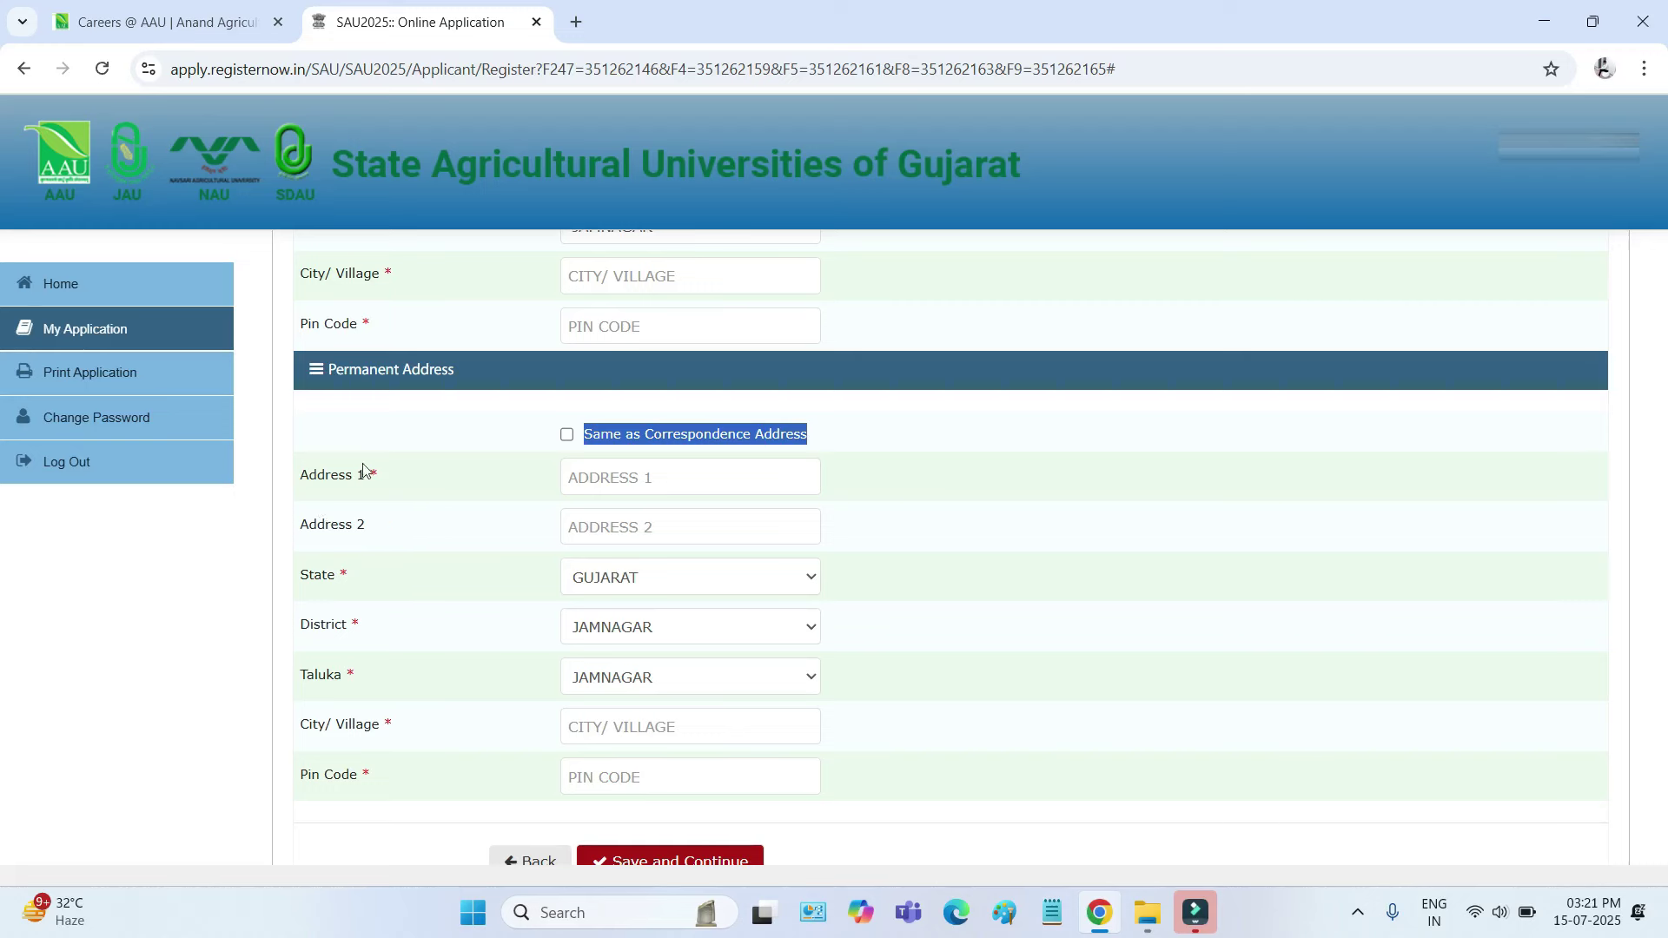
pyautogui.click(625, 477)
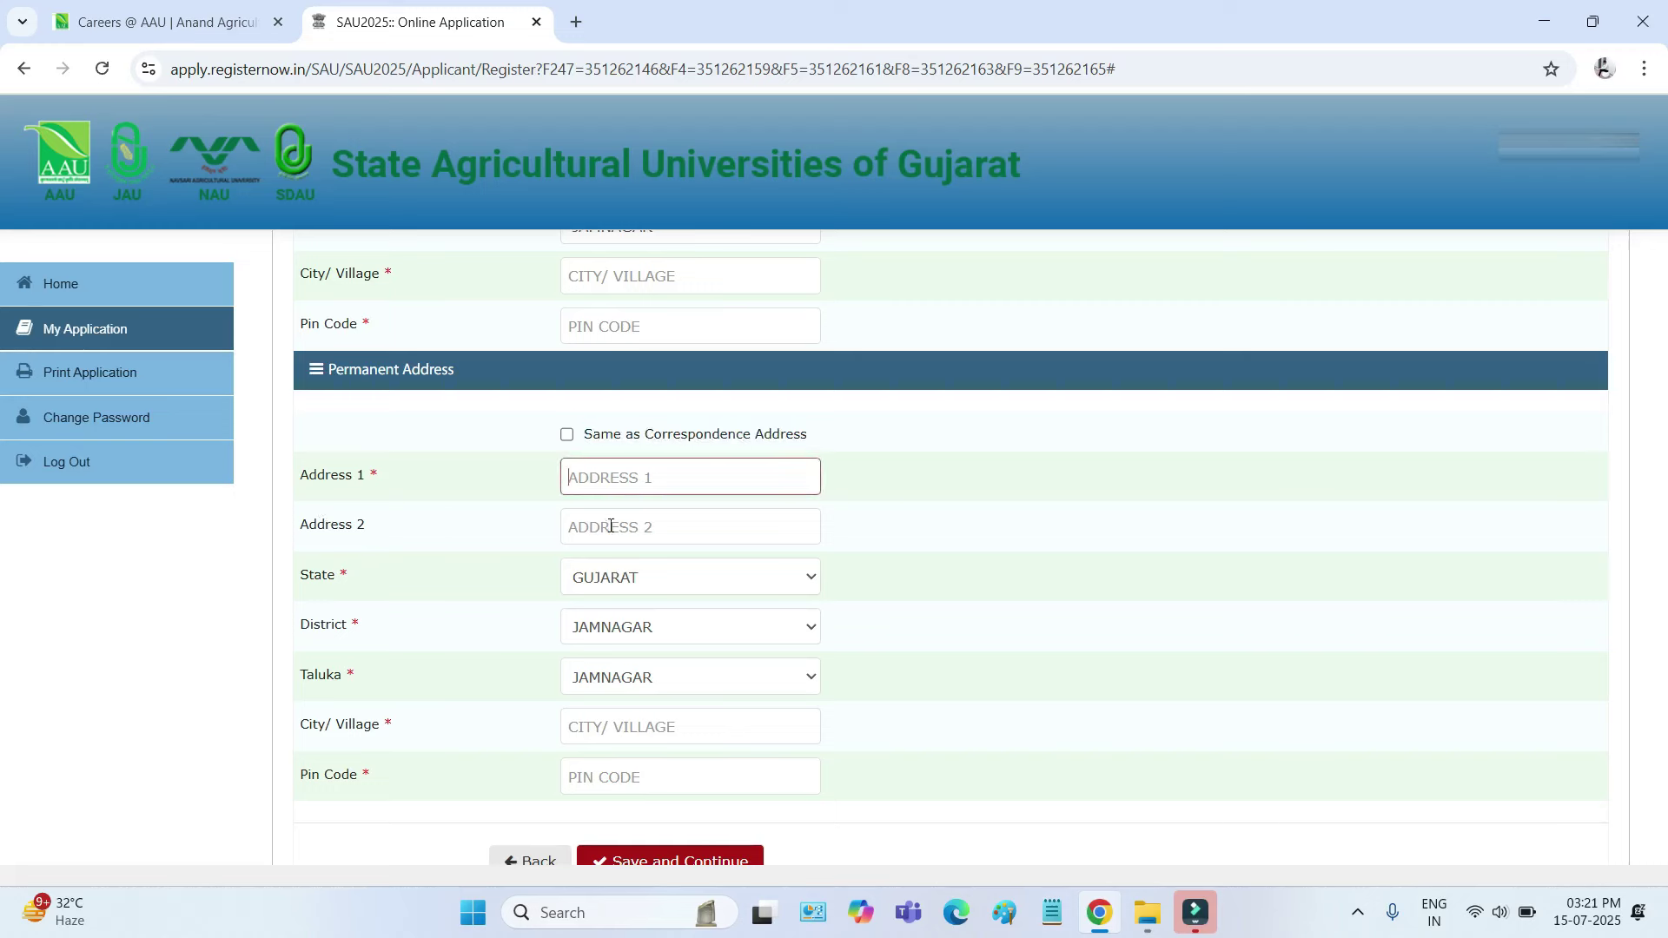
# - Look through the permanent address's state, district and taluka choices and check its city/village and pin code fields
pyautogui.click(590, 582)
pyautogui.write('man')
pyautogui.press('Down')
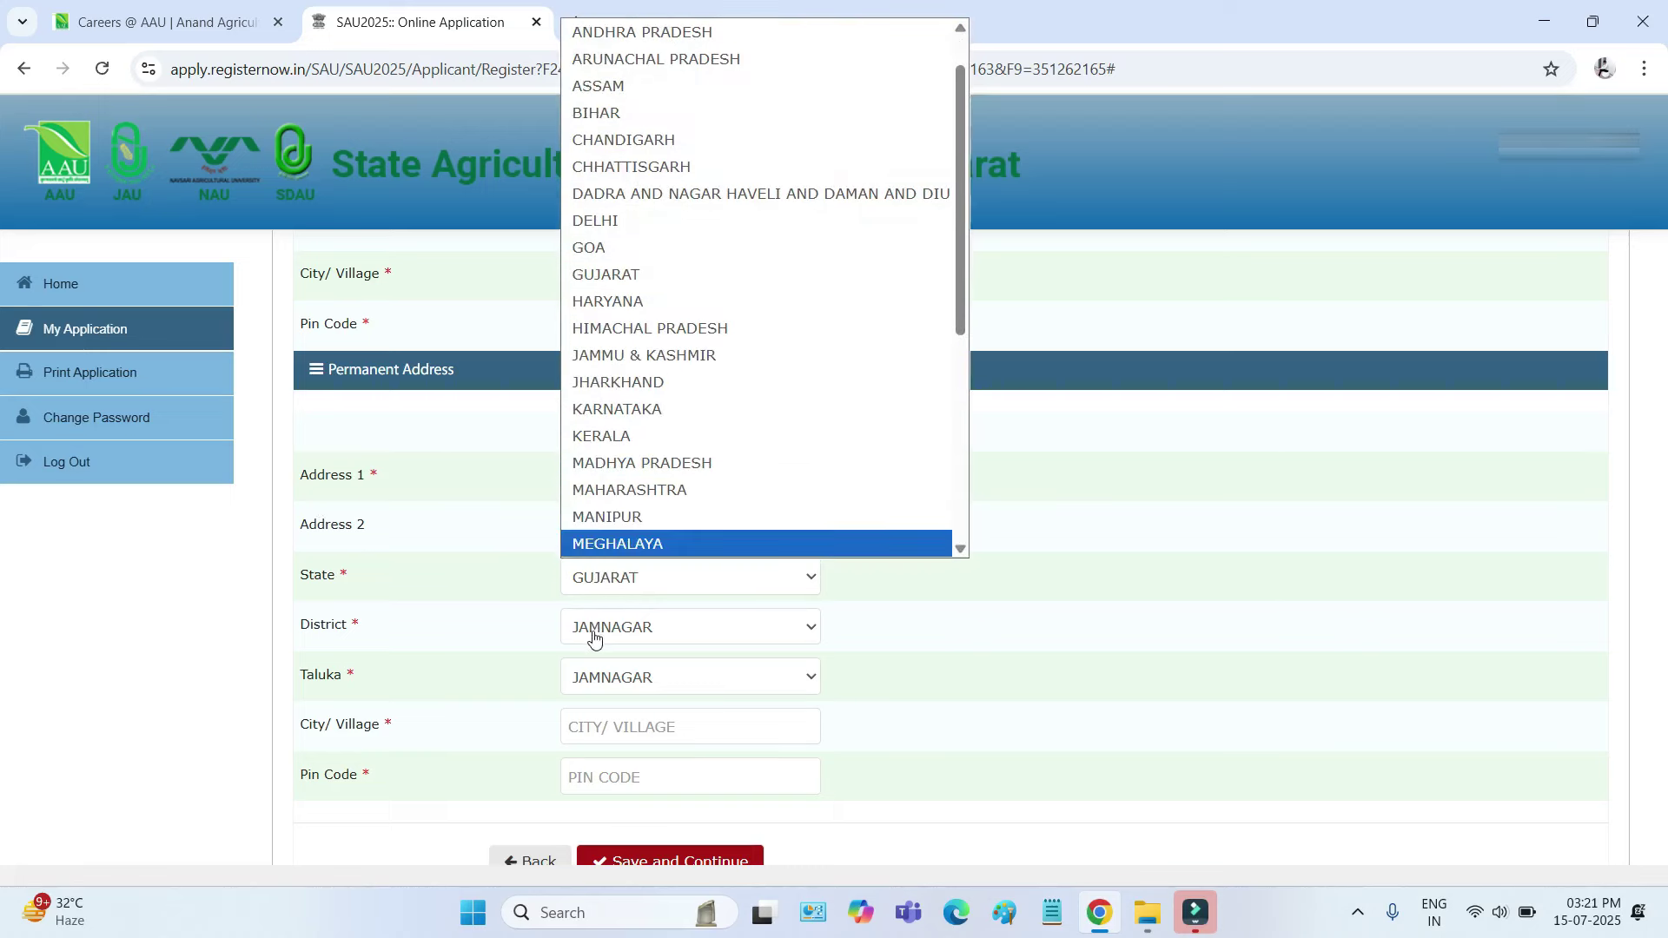
pyautogui.click(591, 633)
pyautogui.click(591, 677)
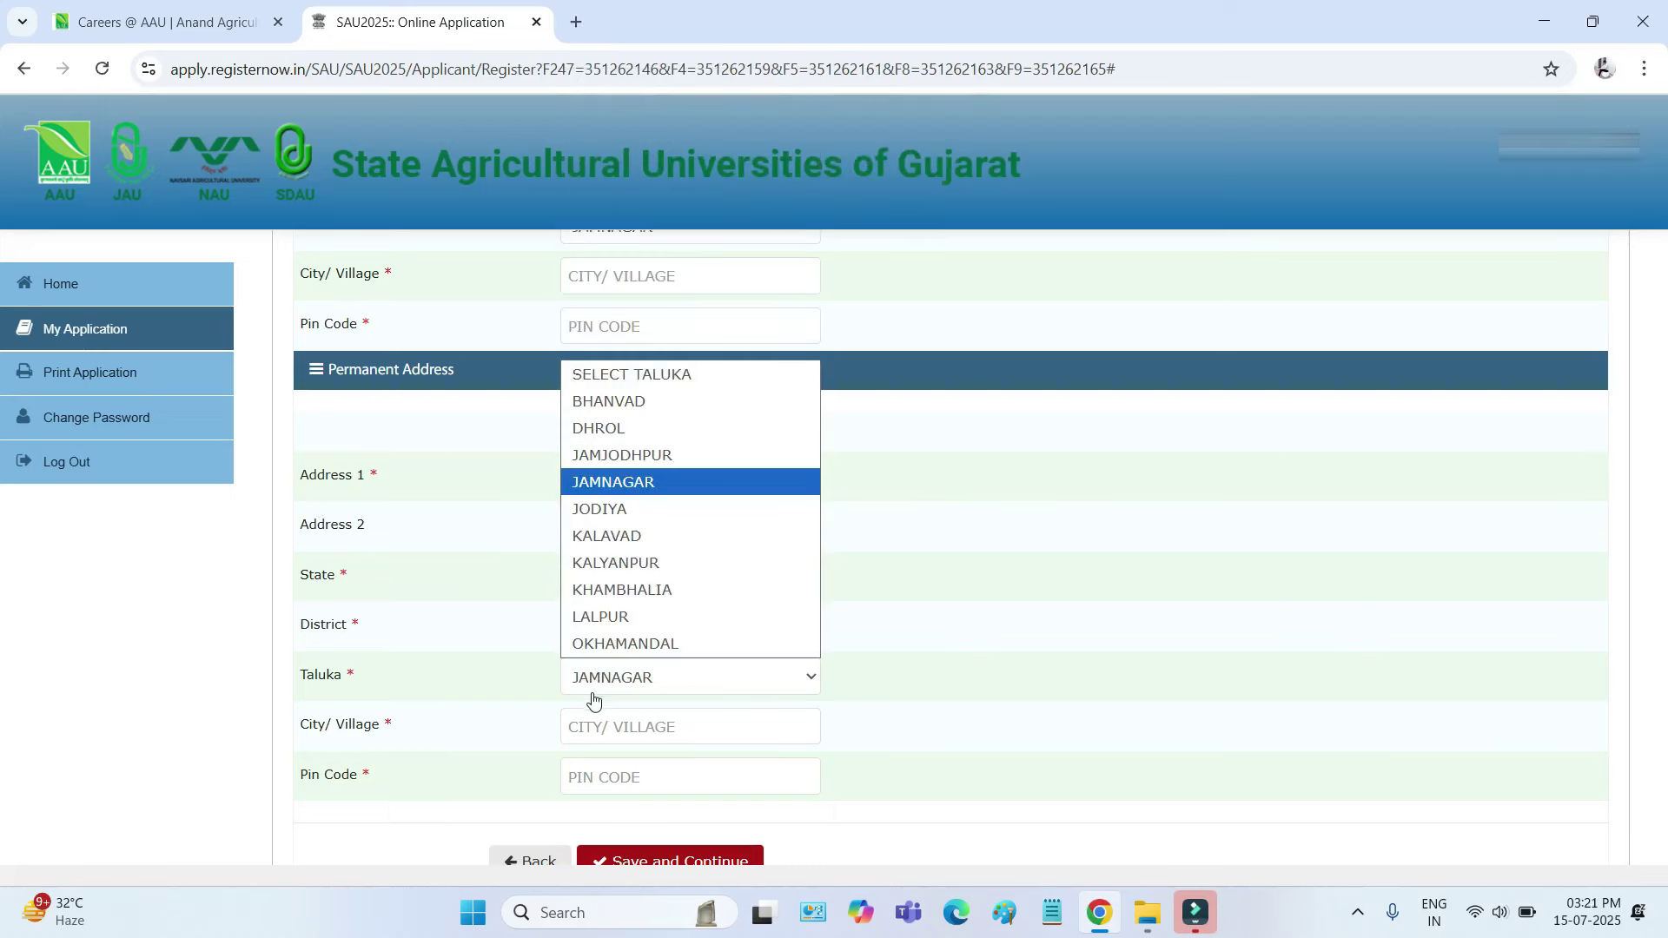
pyautogui.moveTo(372, 727); pyautogui.dragTo(433, 732)
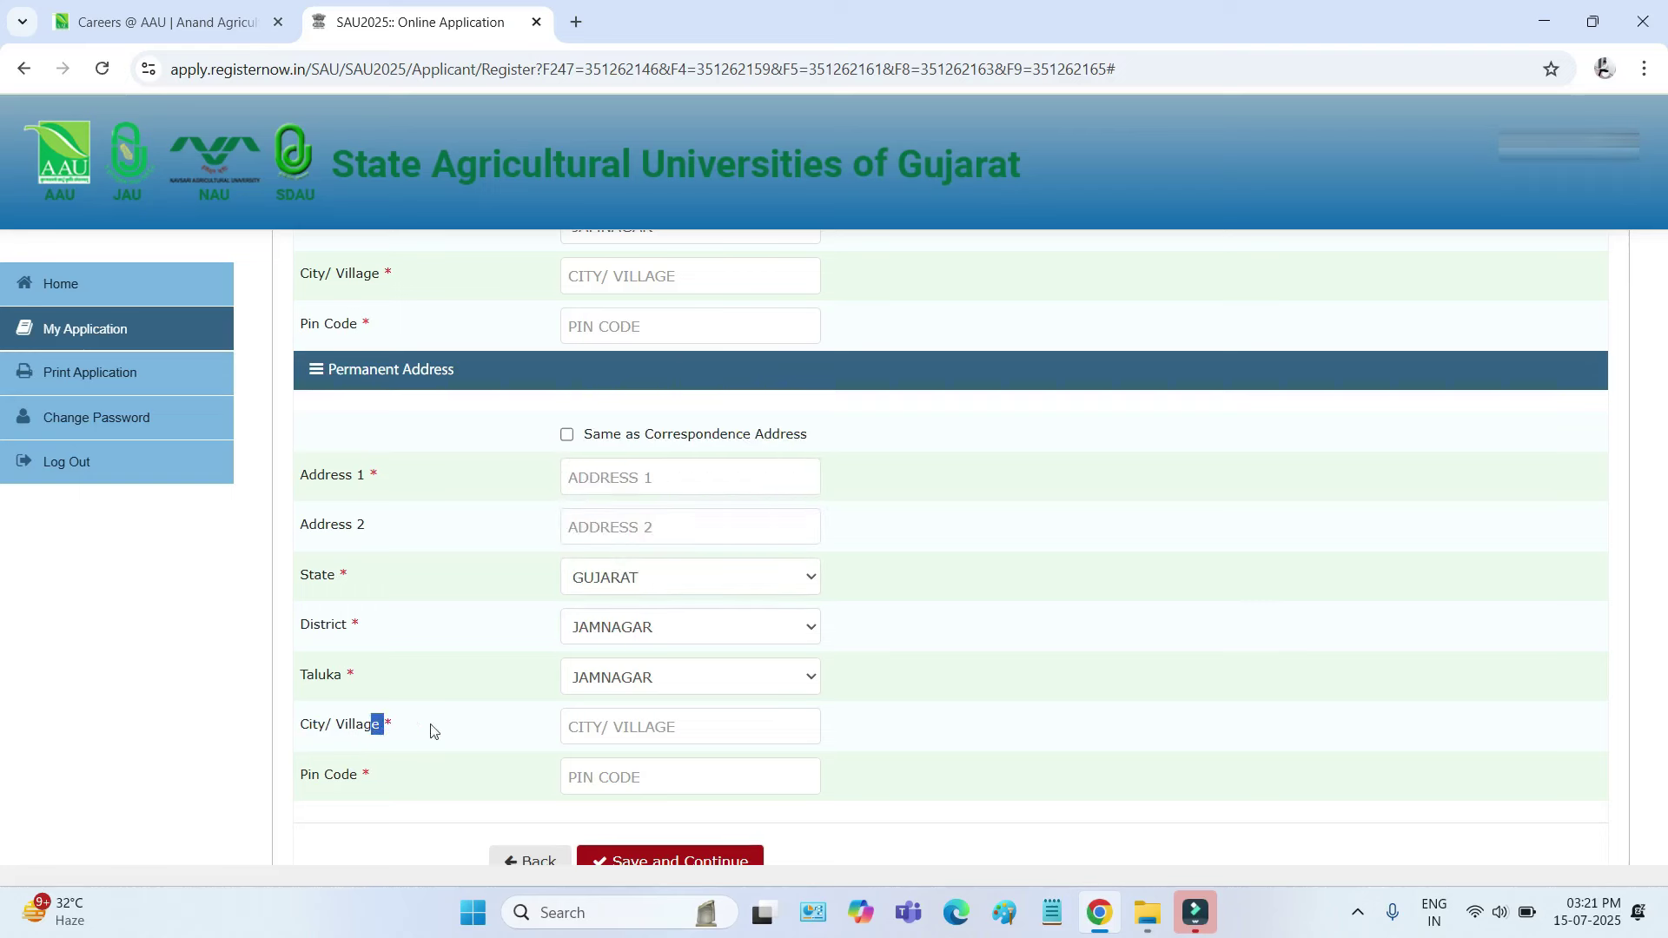
pyautogui.click(593, 725)
pyautogui.click(588, 773)
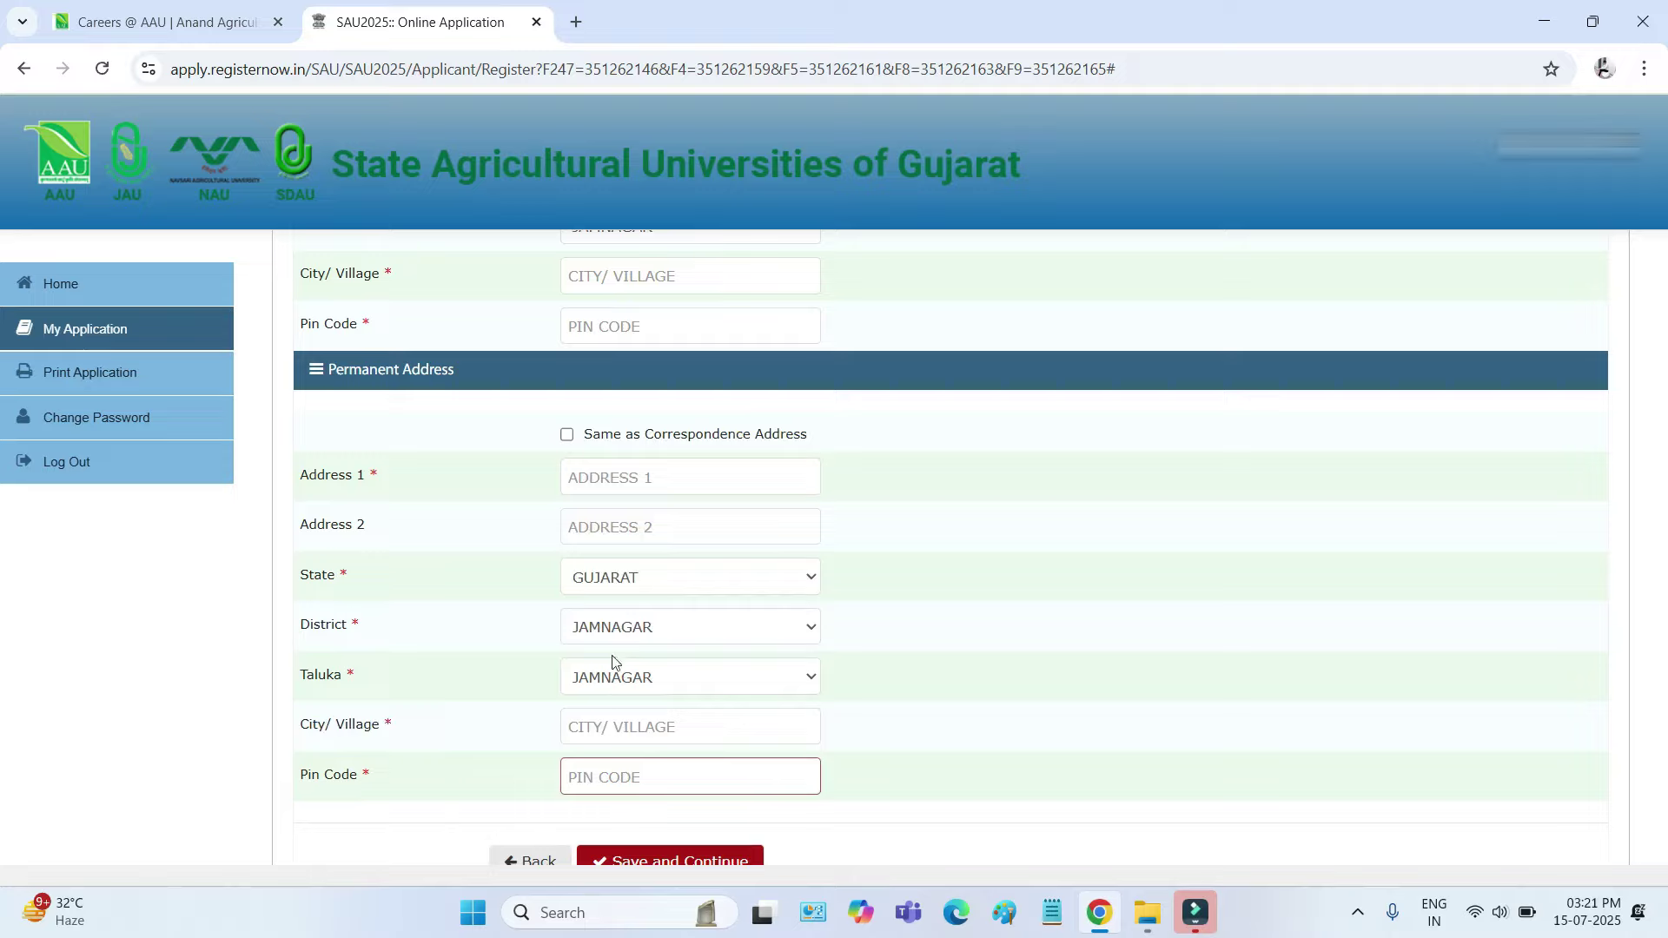
pyautogui.scroll(4, 603, 644)
pyautogui.scroll(-4, 591, 621)
pyautogui.scroll(1, 573, 603)
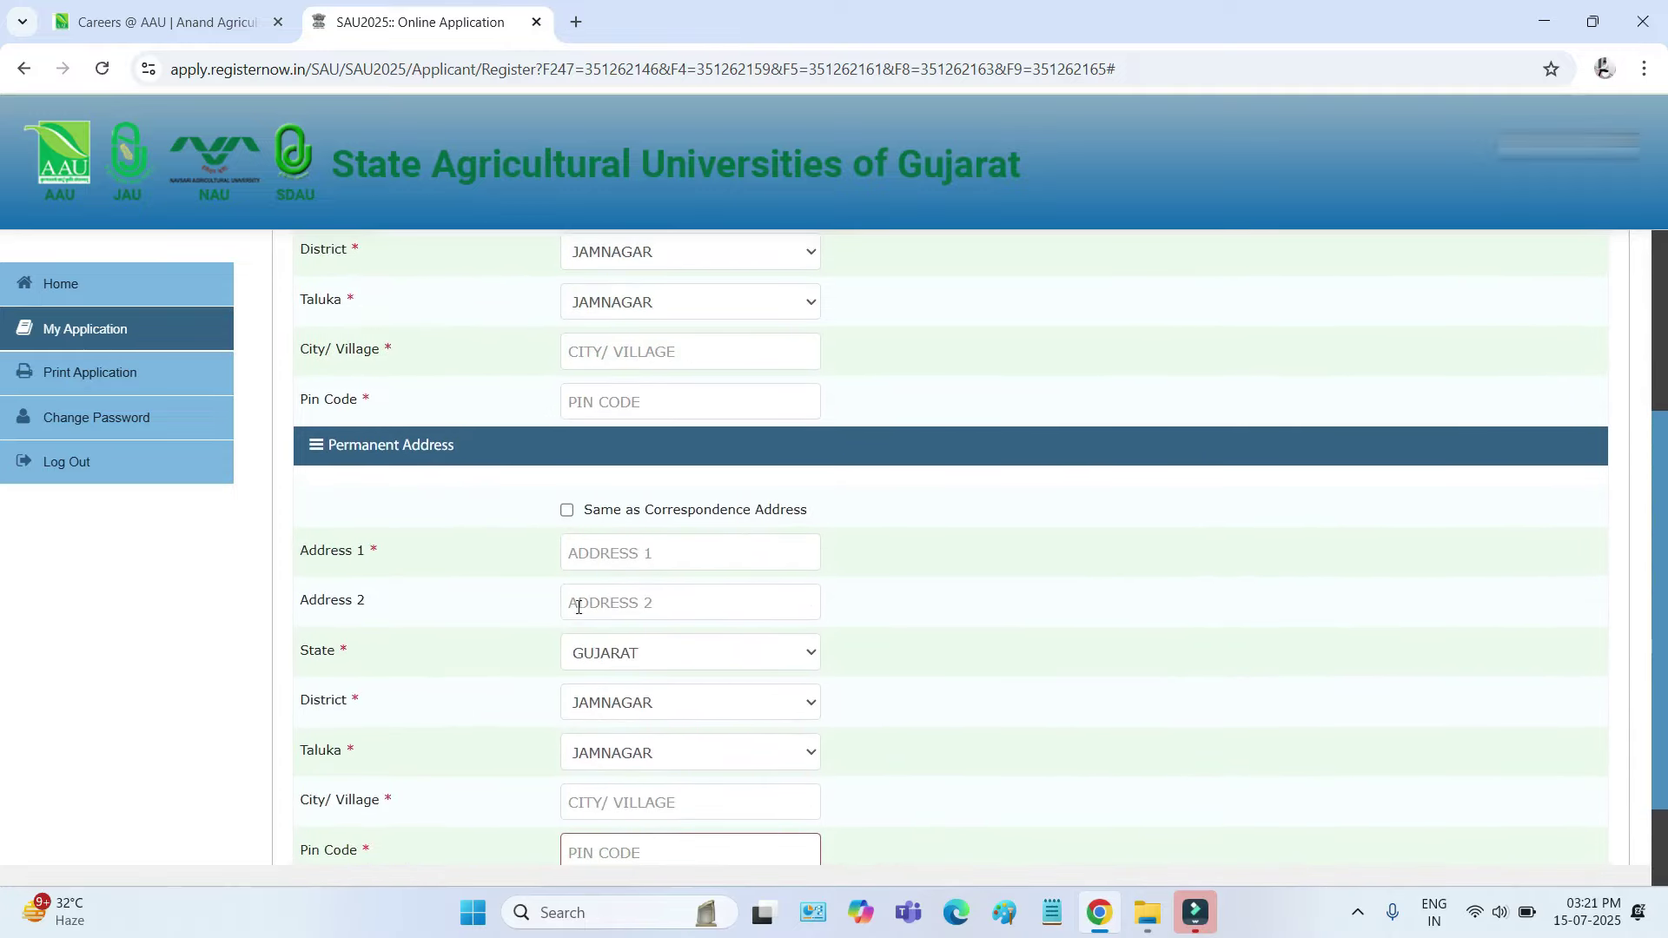
pyautogui.scroll(-3, 570, 674)
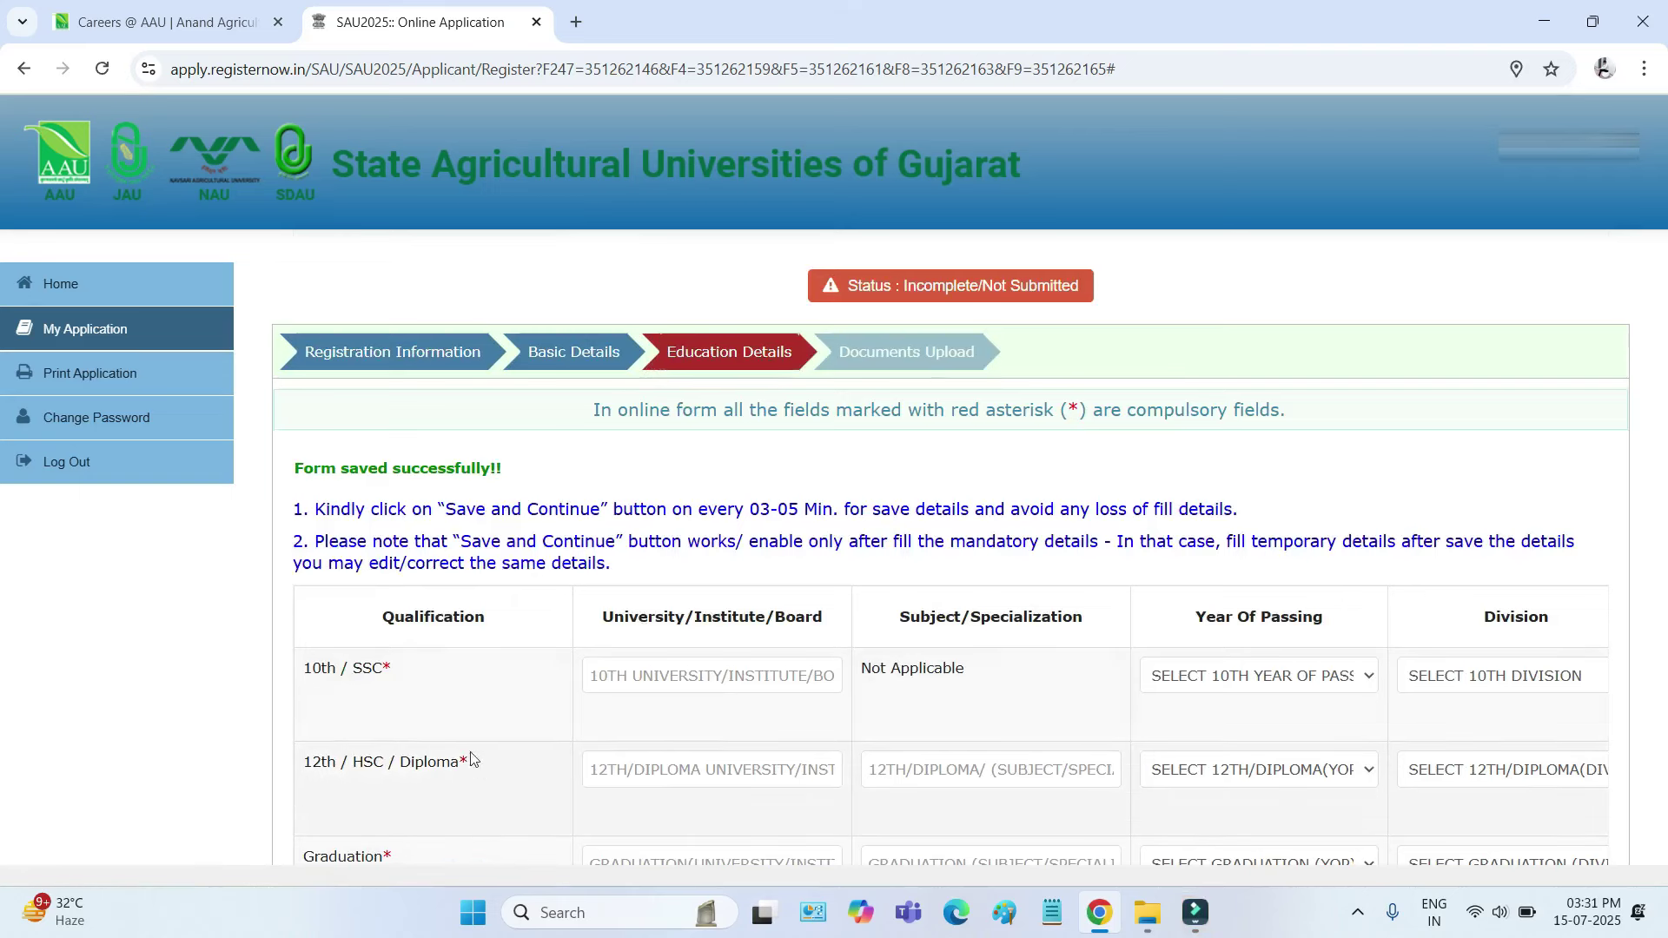
# - Examine the 10th / SSC row's university/institute/board field and look through its year of passing and division choices
pyautogui.moveTo(303, 670); pyautogui.dragTo(393, 668)
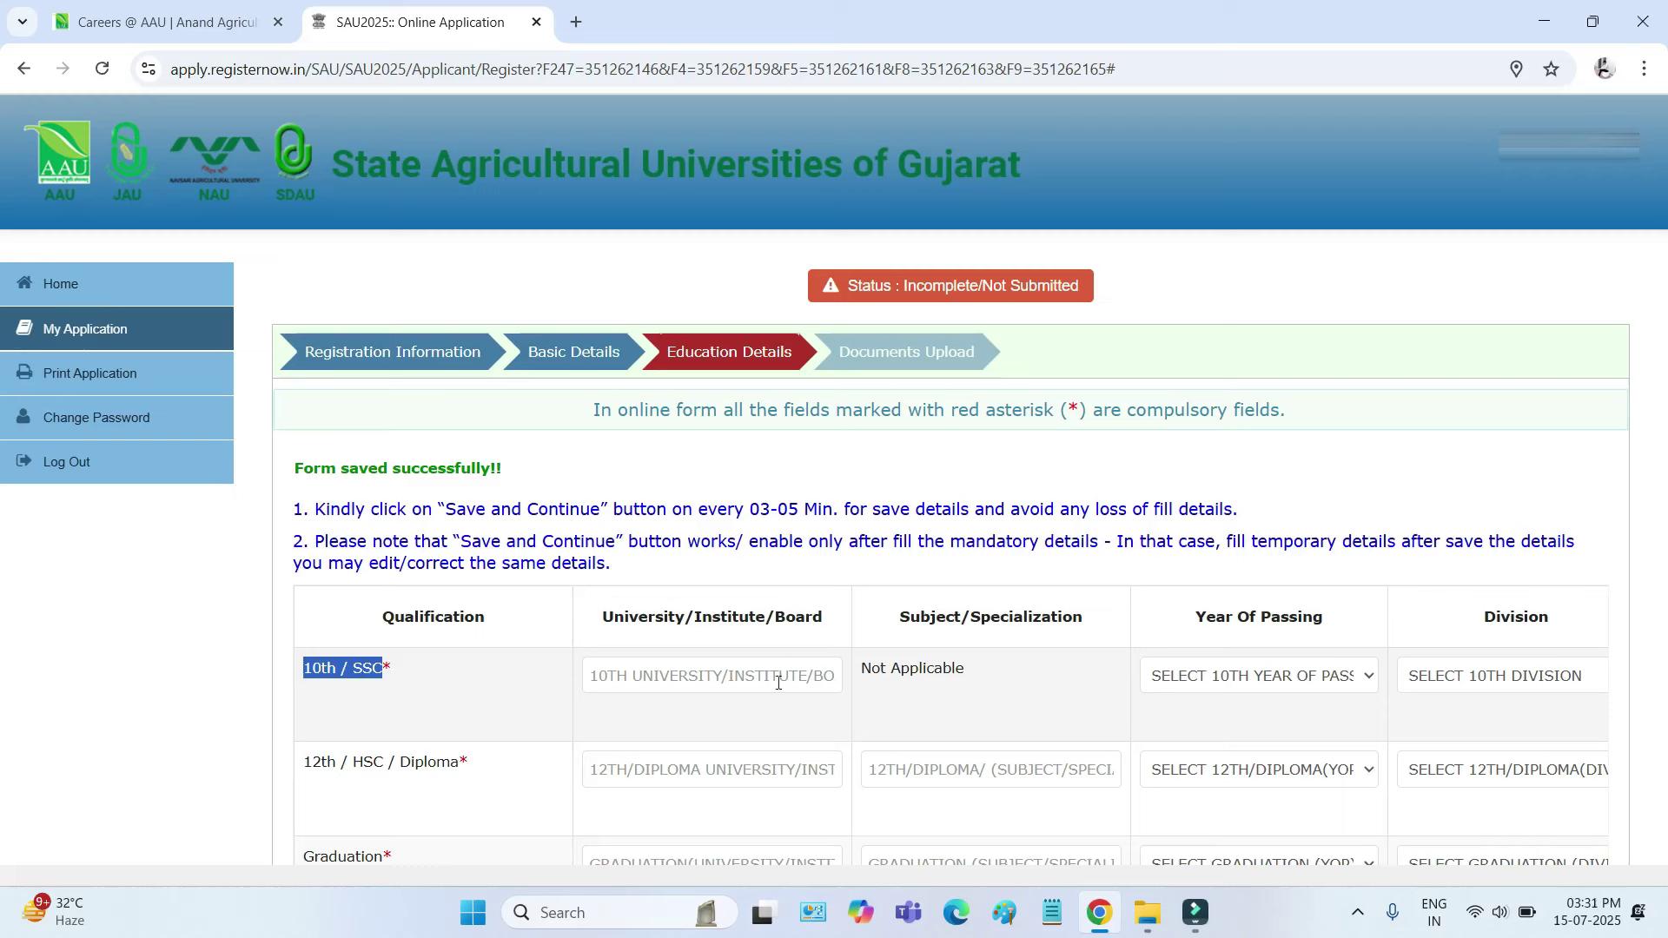
pyautogui.moveTo(843, 628); pyautogui.dragTo(726, 619)
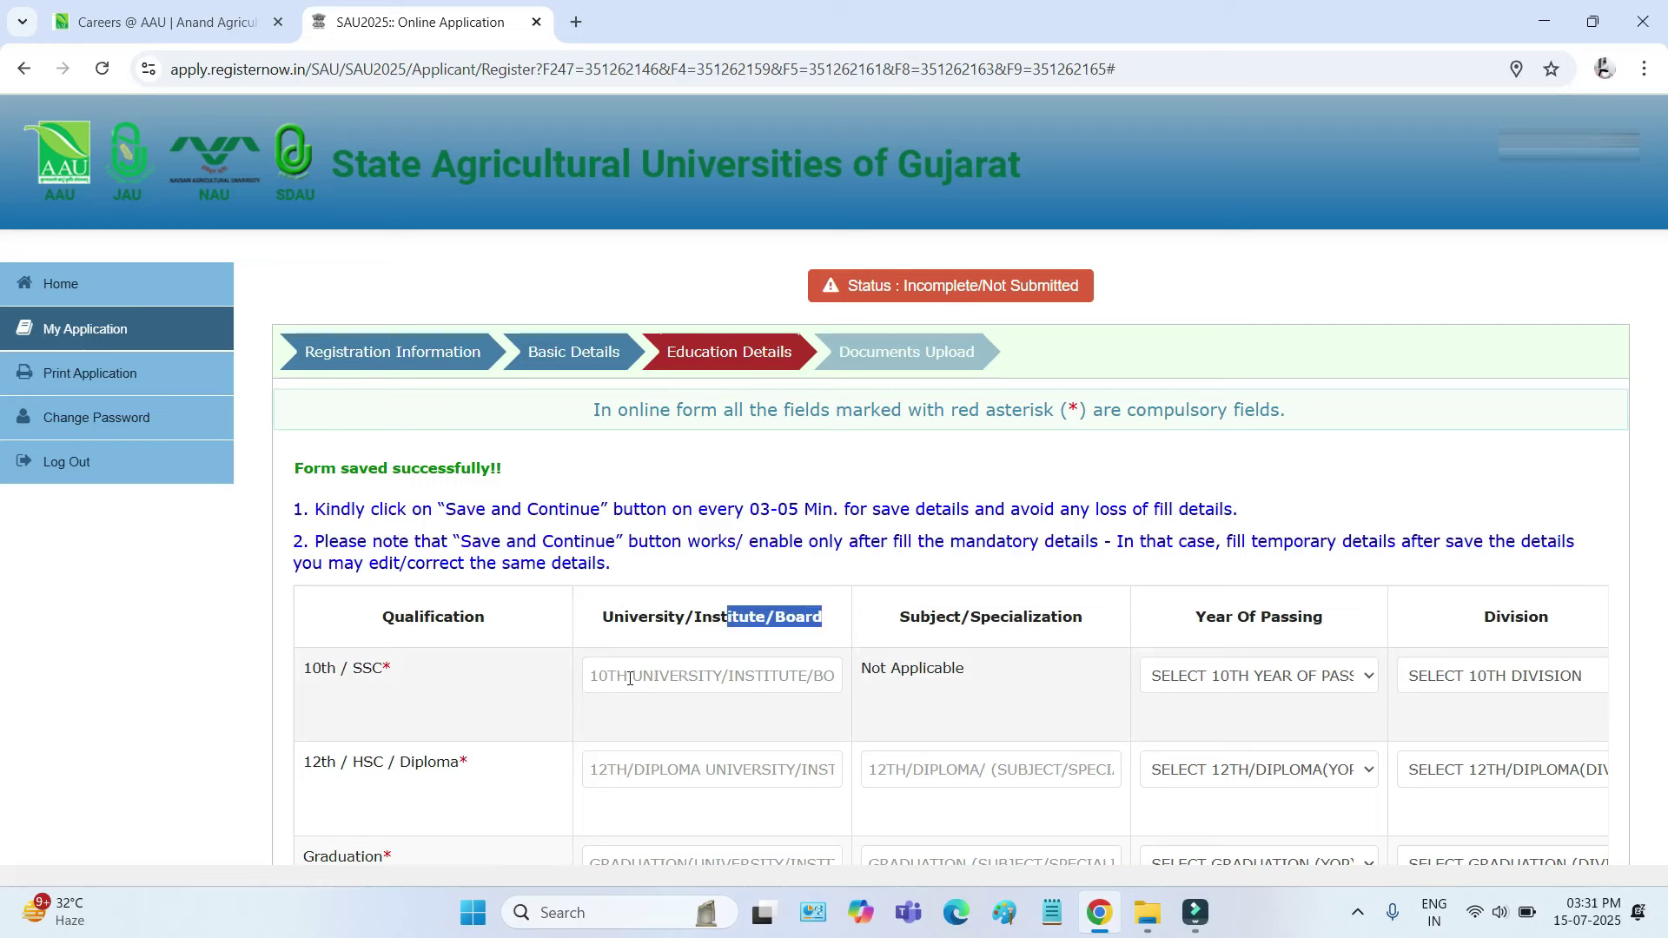
pyautogui.click(595, 681)
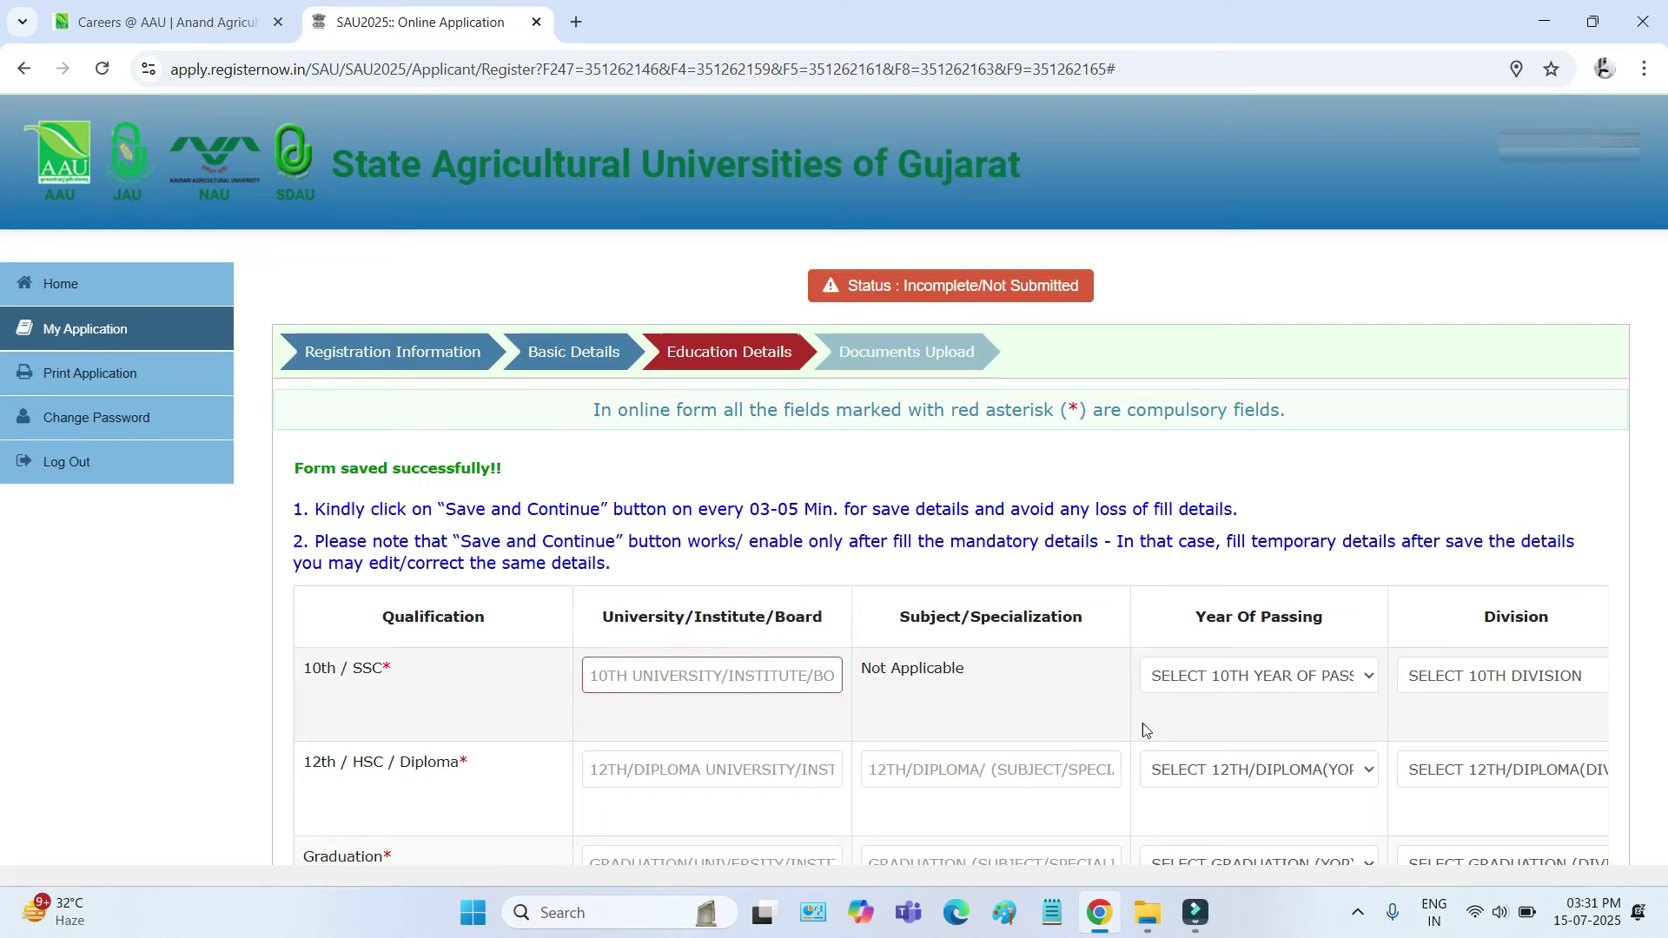
pyautogui.click(1259, 677)
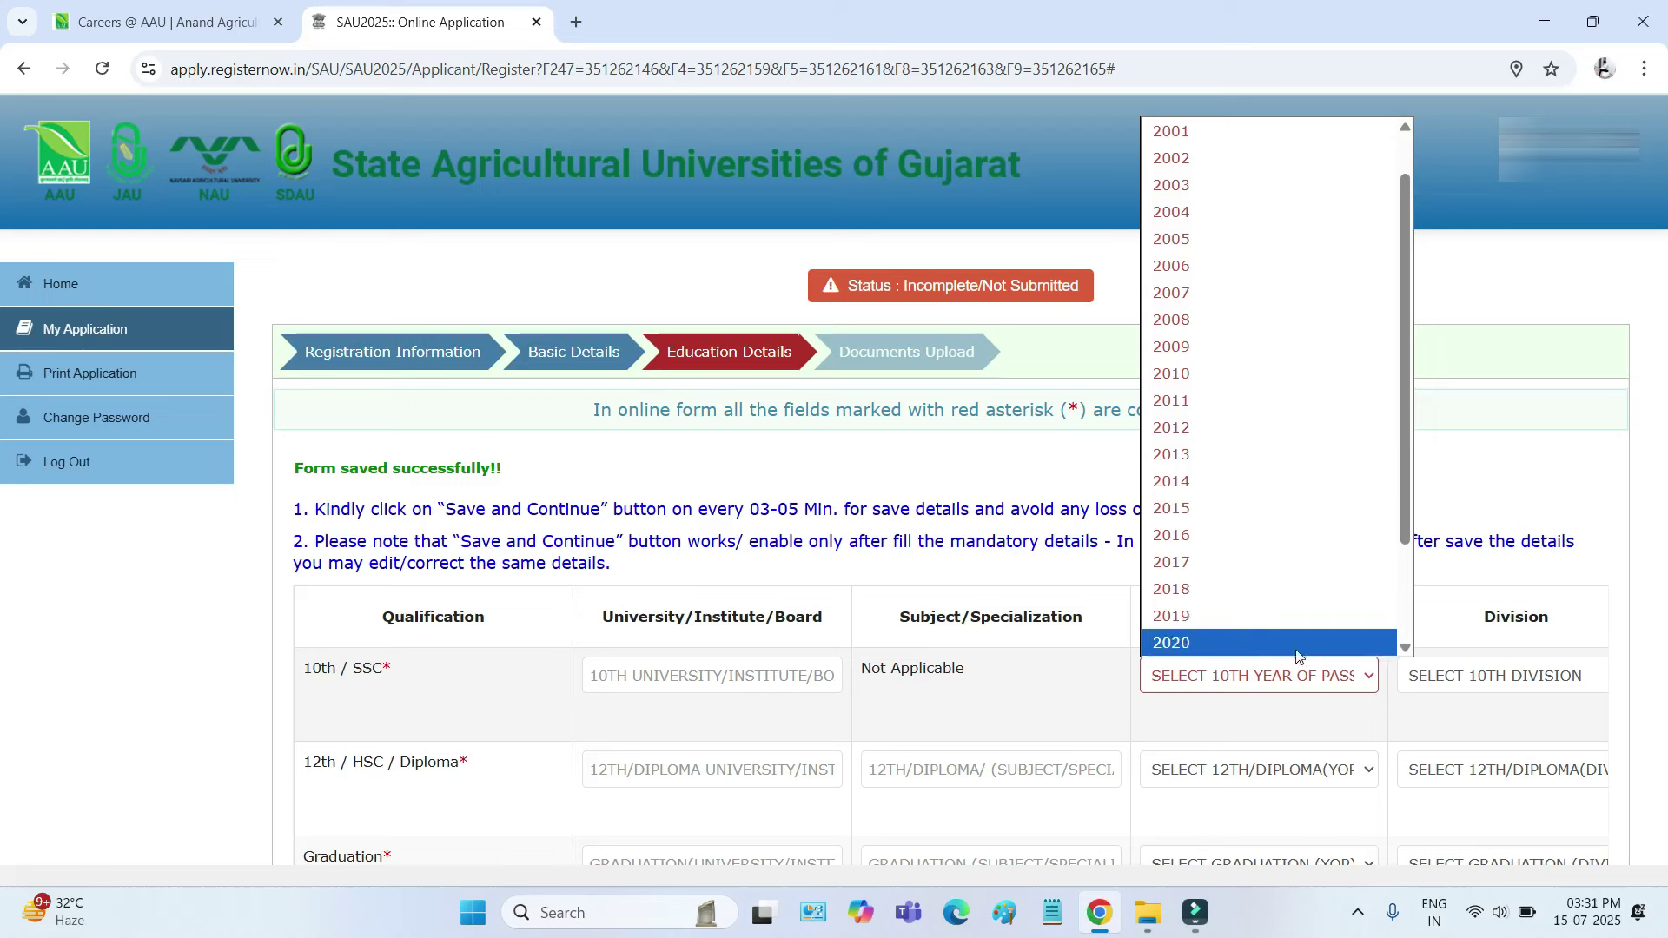
pyautogui.scroll(-2, 1297, 655)
pyautogui.click(1470, 676)
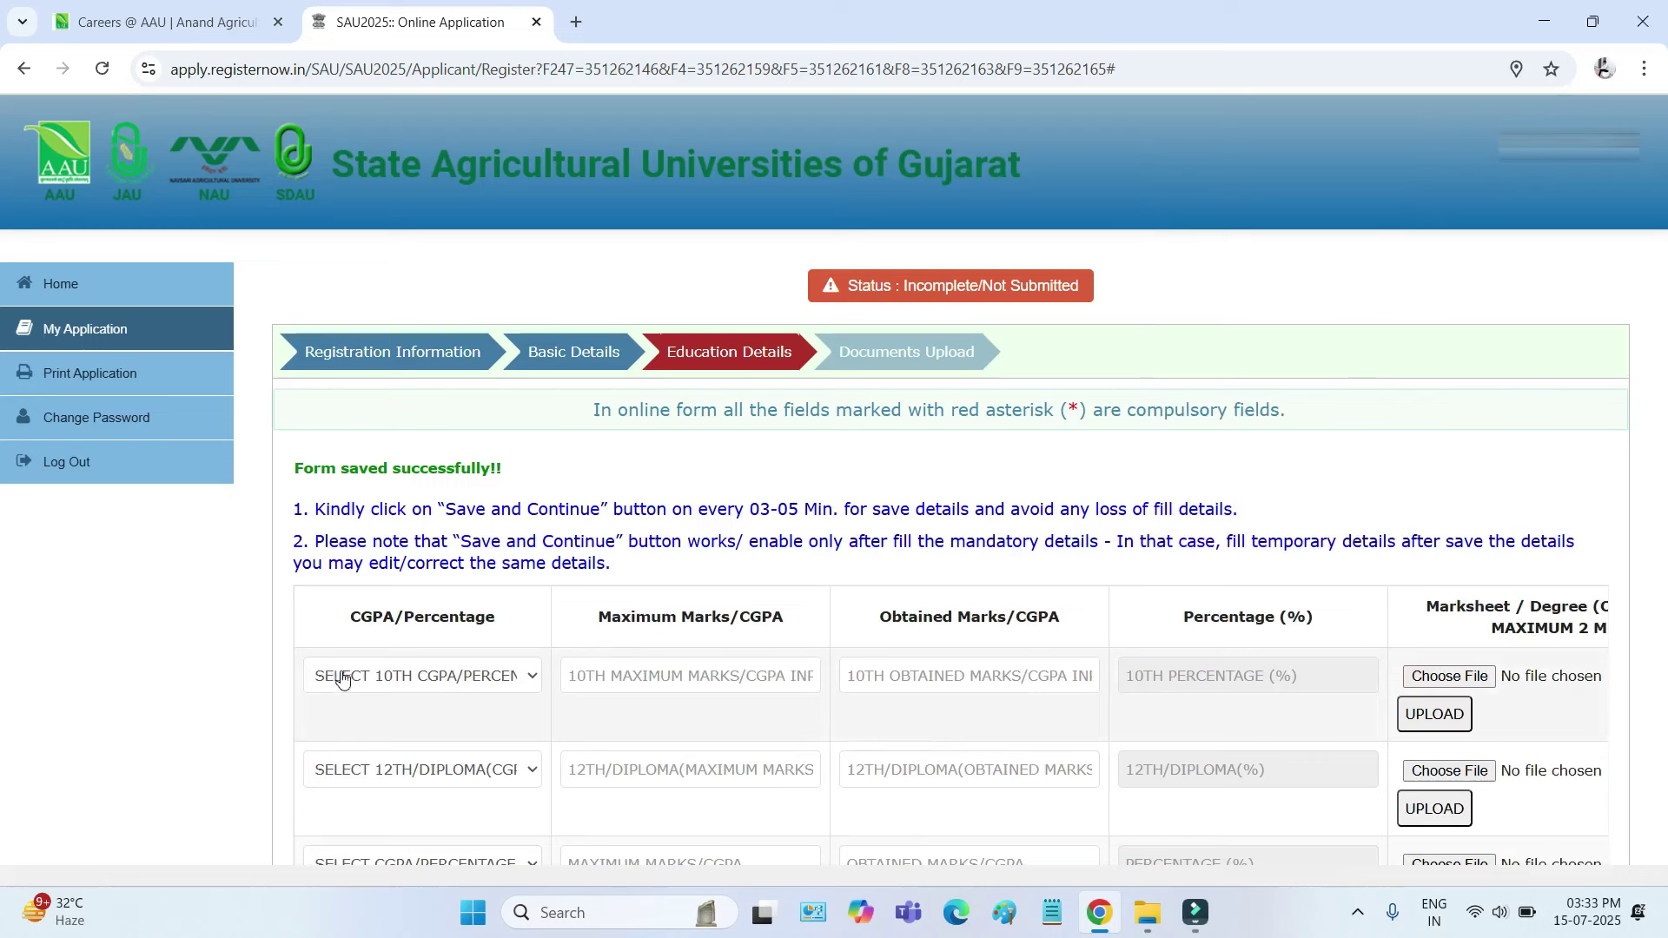
# - Look through the CGPA/Percentage choices for the 10th / SSC qualification
pyautogui.moveTo(346, 620); pyautogui.dragTo(495, 619)
pyautogui.click(475, 682)
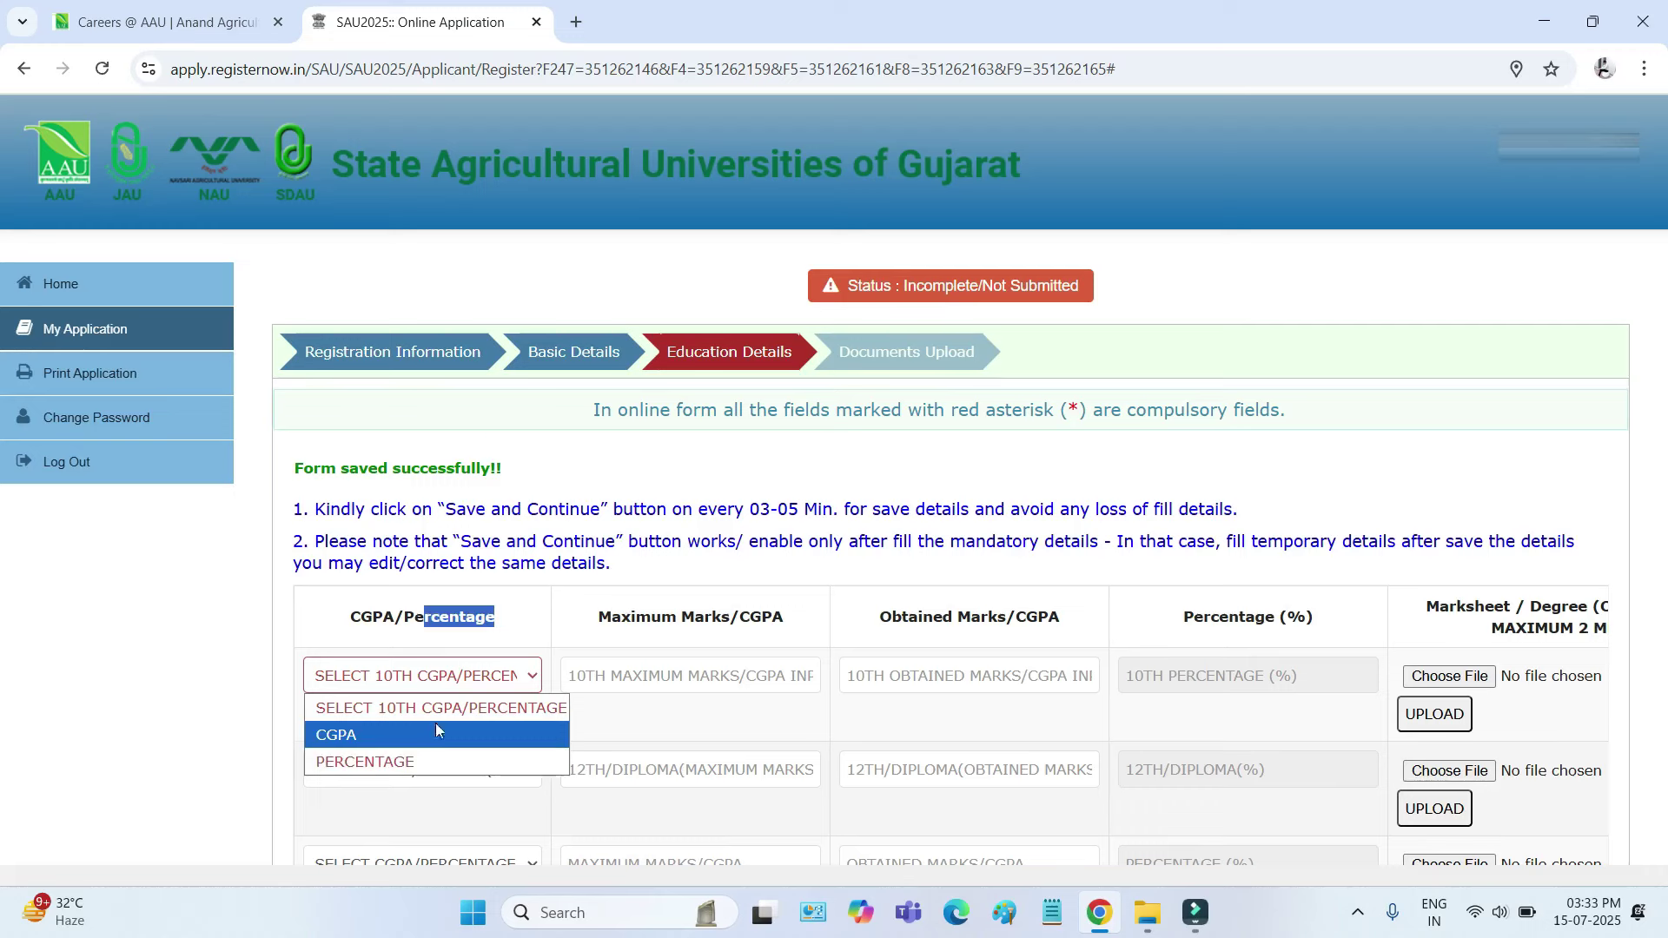
pyautogui.click(576, 633)
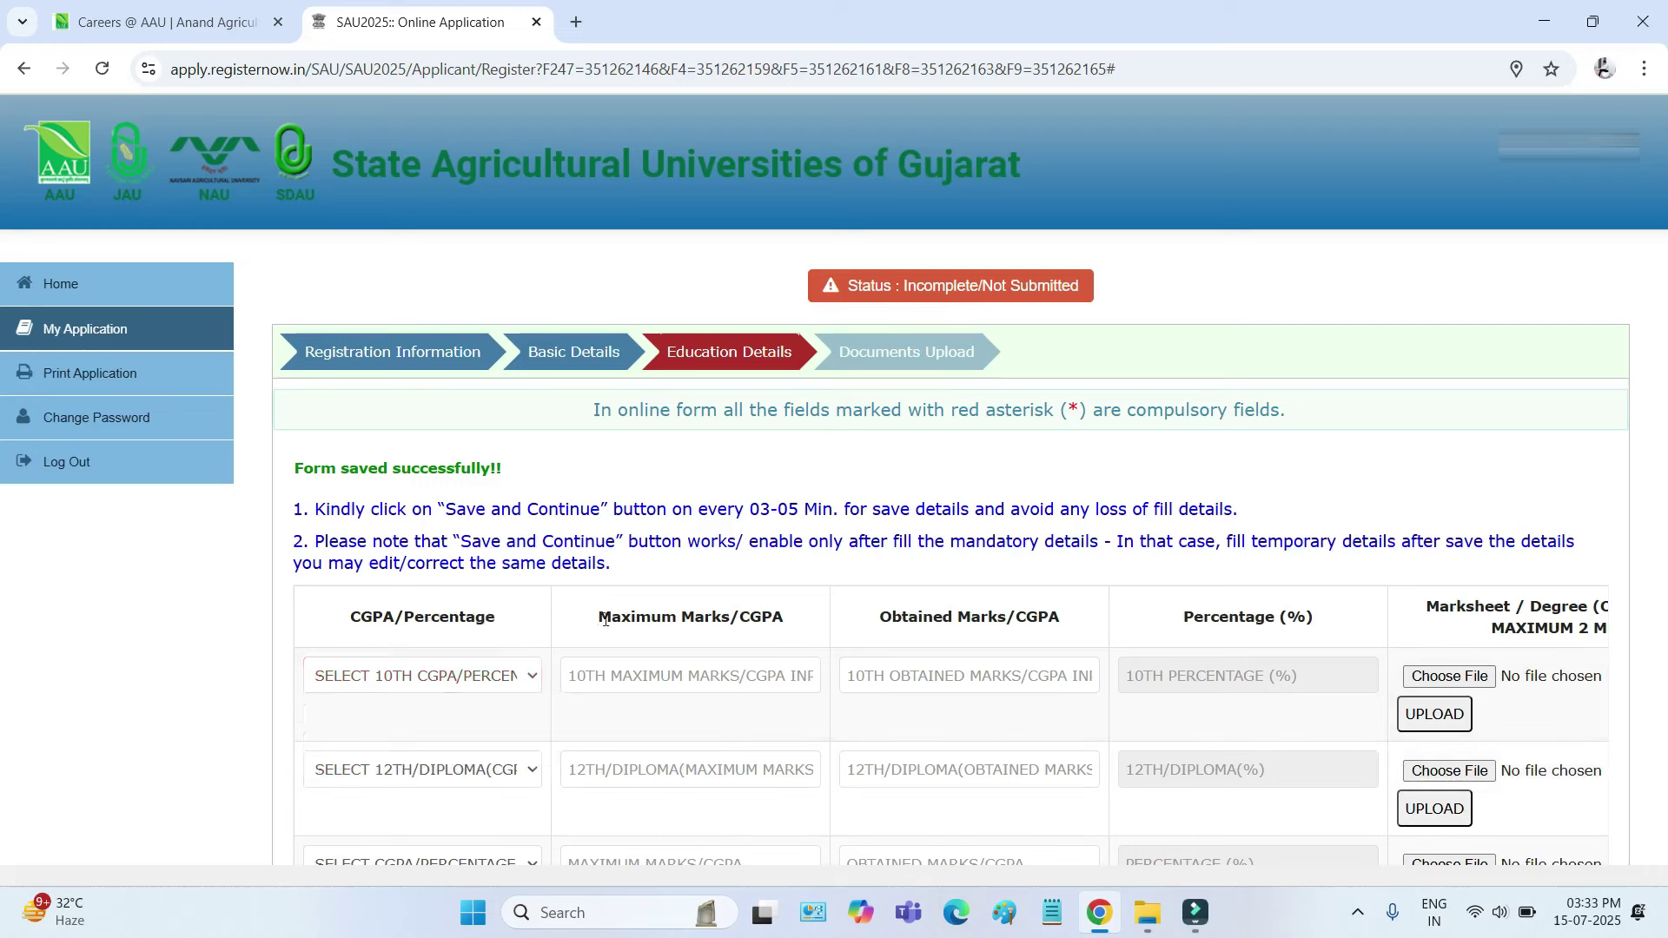
# - Check the maximum marks, obtained marks and percentage fields of the 10th / SSC qualification
pyautogui.moveTo(597, 618); pyautogui.dragTo(662, 618)
pyautogui.click(605, 680)
pyautogui.moveTo(786, 618); pyautogui.dragTo(739, 618)
pyautogui.moveTo(875, 618); pyautogui.dragTo(1013, 632)
pyautogui.click(900, 681)
pyautogui.moveTo(1182, 618); pyautogui.dragTo(1274, 618)
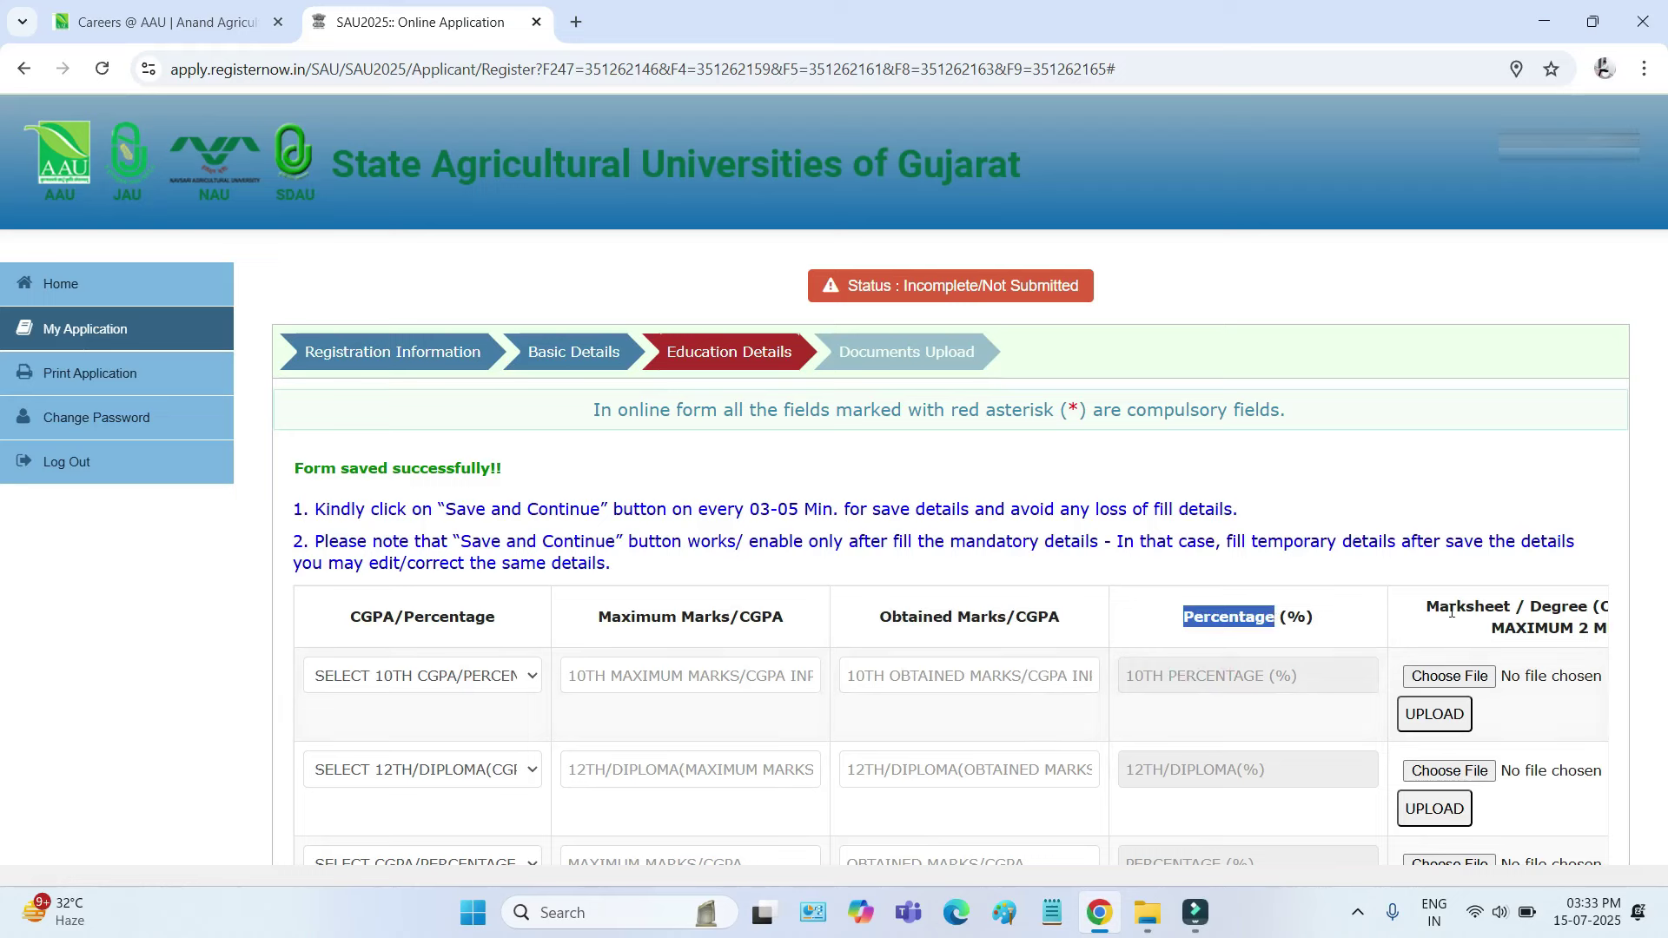
# - Read the file format and size requirements for the marksheet / degree uploads
pyautogui.moveTo(1436, 606); pyautogui.dragTo(1530, 633)
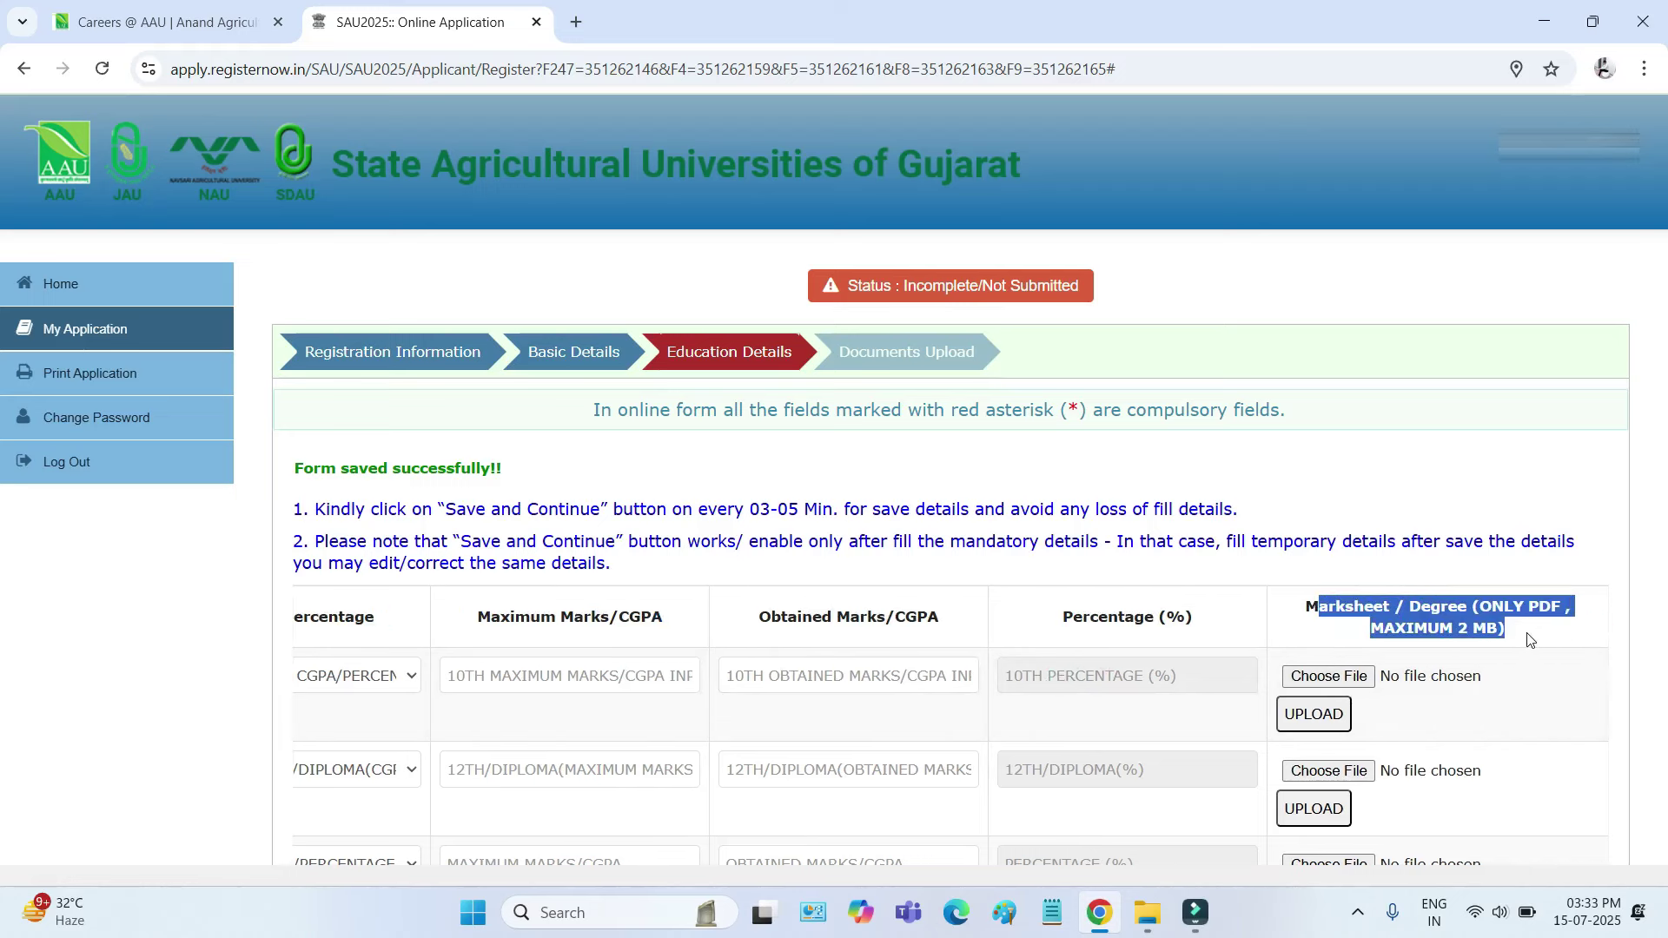
pyautogui.click(1254, 598)
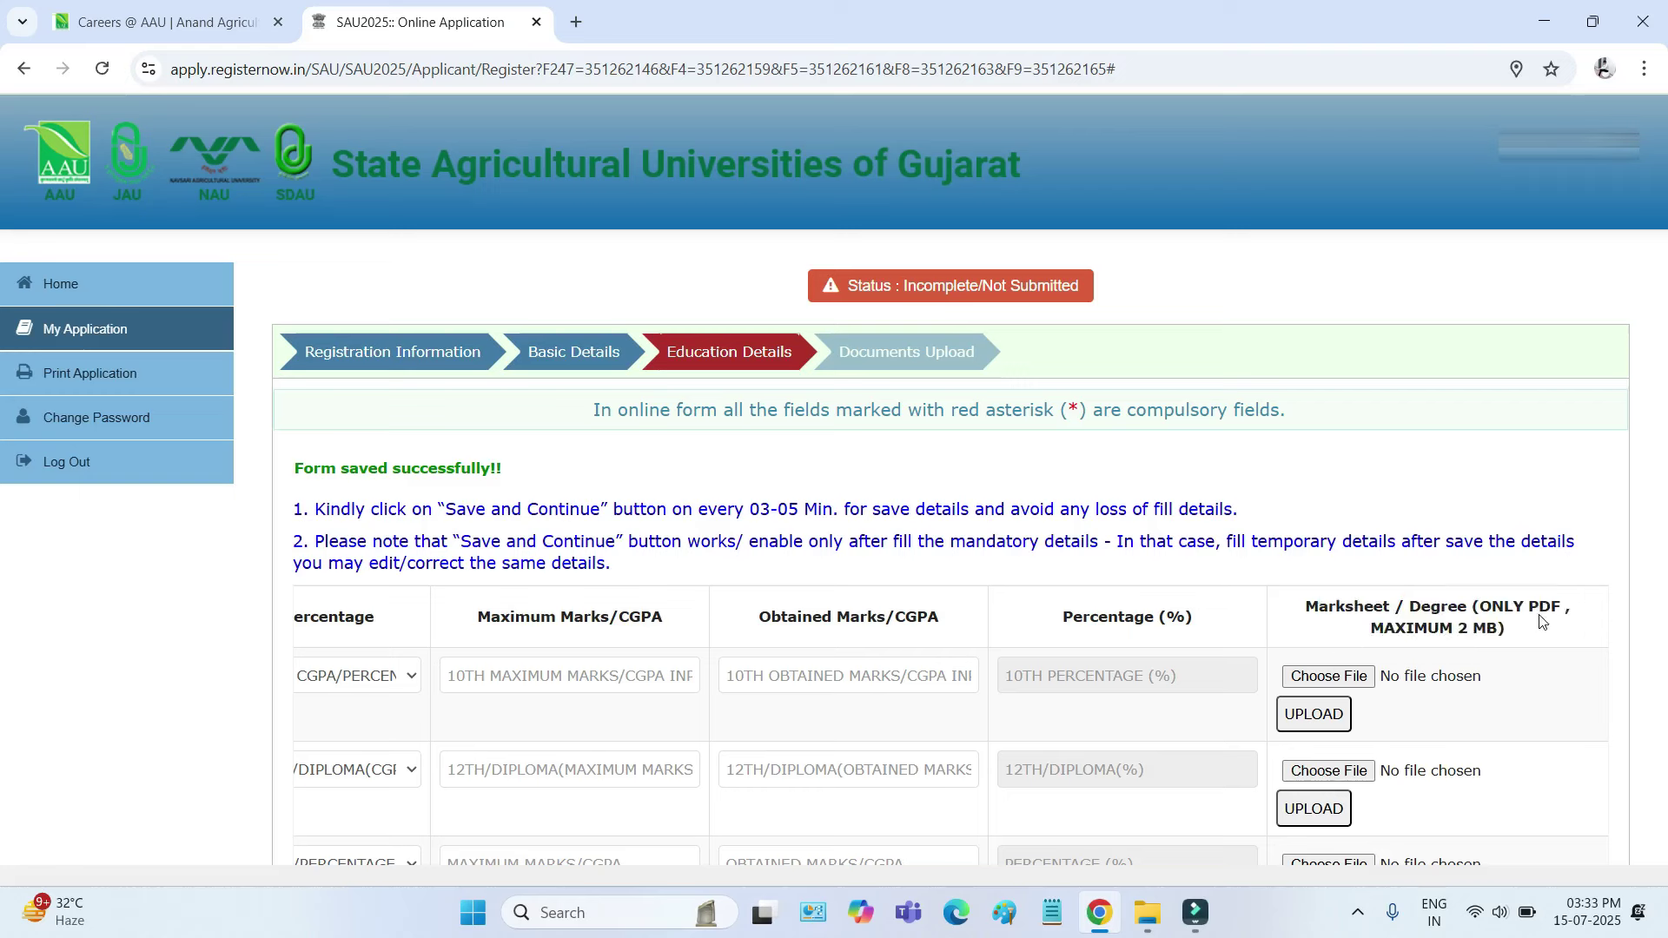
pyautogui.moveTo(1526, 607); pyautogui.dragTo(1569, 607)
pyautogui.moveTo(1373, 632); pyautogui.dragTo(1496, 632)
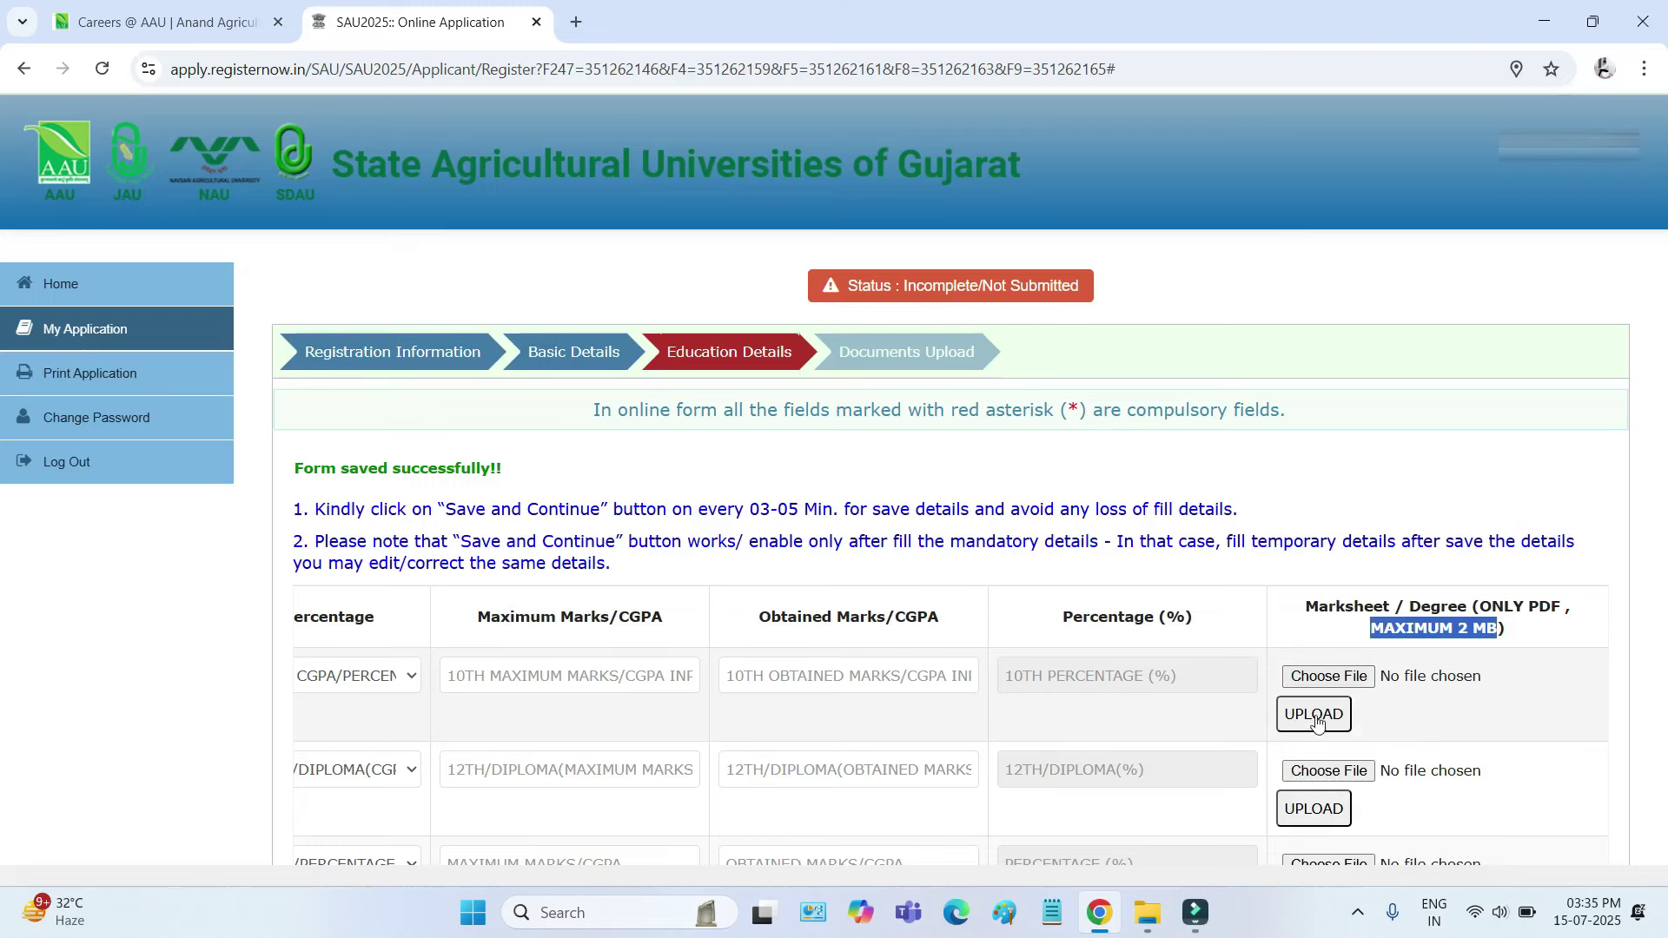
# - Examine the 12th / HSC / Diploma and Graduation rows of the qualification table
pyautogui.scroll(-3, 1244, 666)
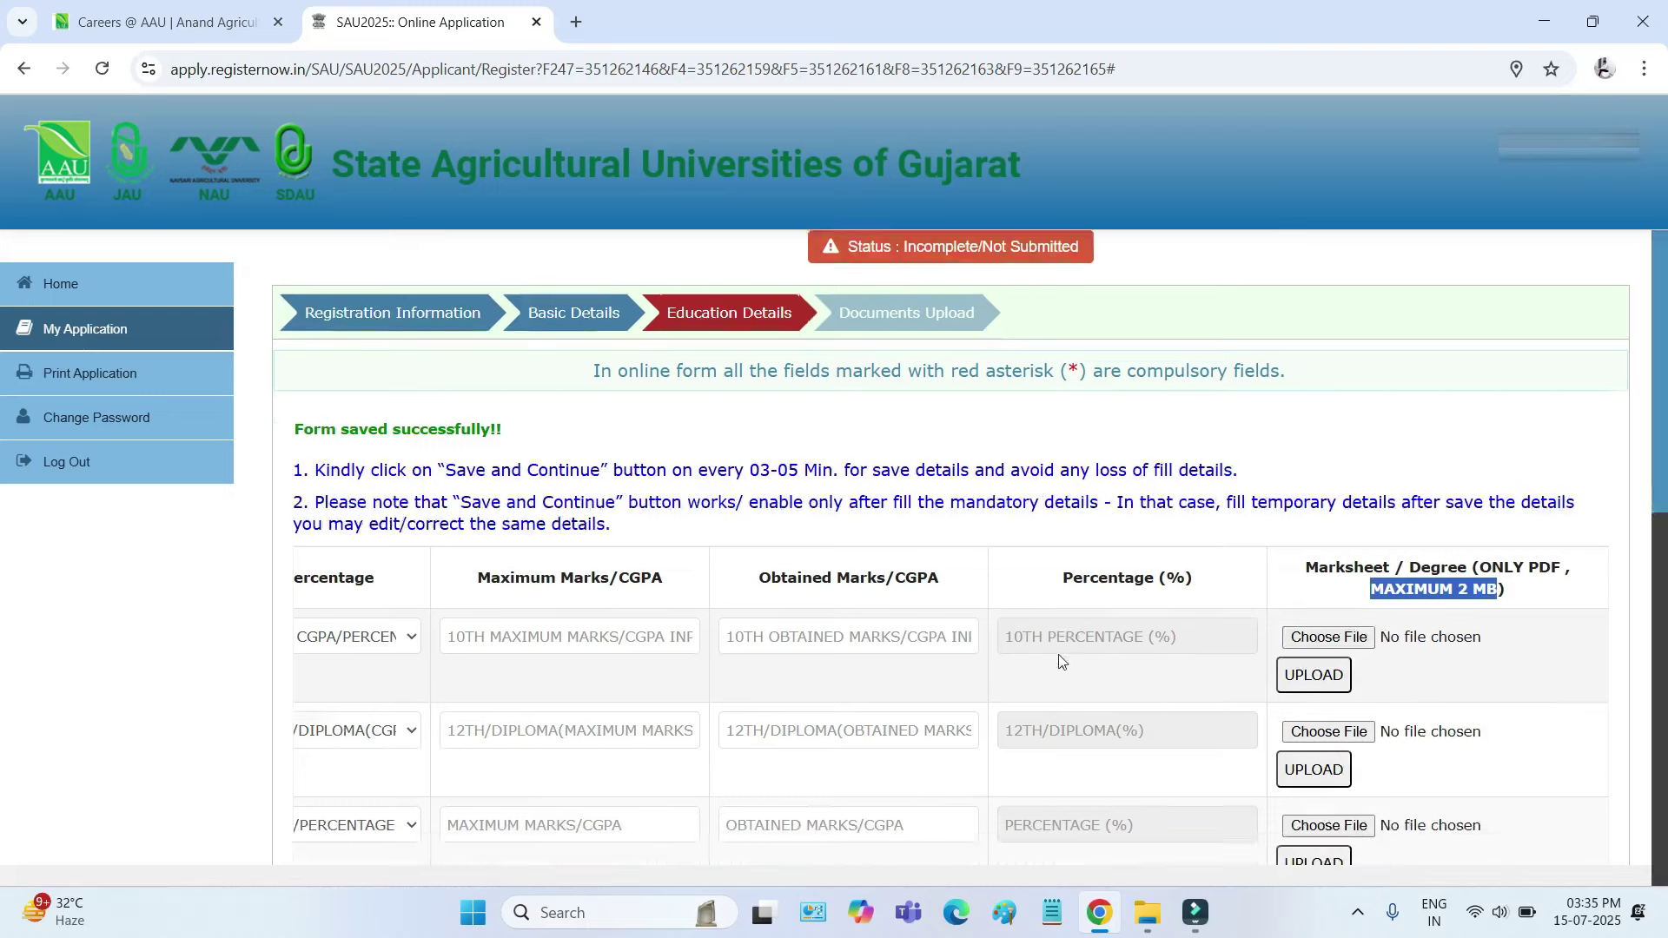
pyautogui.scroll(2, 941, 708)
pyautogui.hscroll(-5, 301, 694)
pyautogui.moveTo(305, 687); pyautogui.dragTo(375, 690)
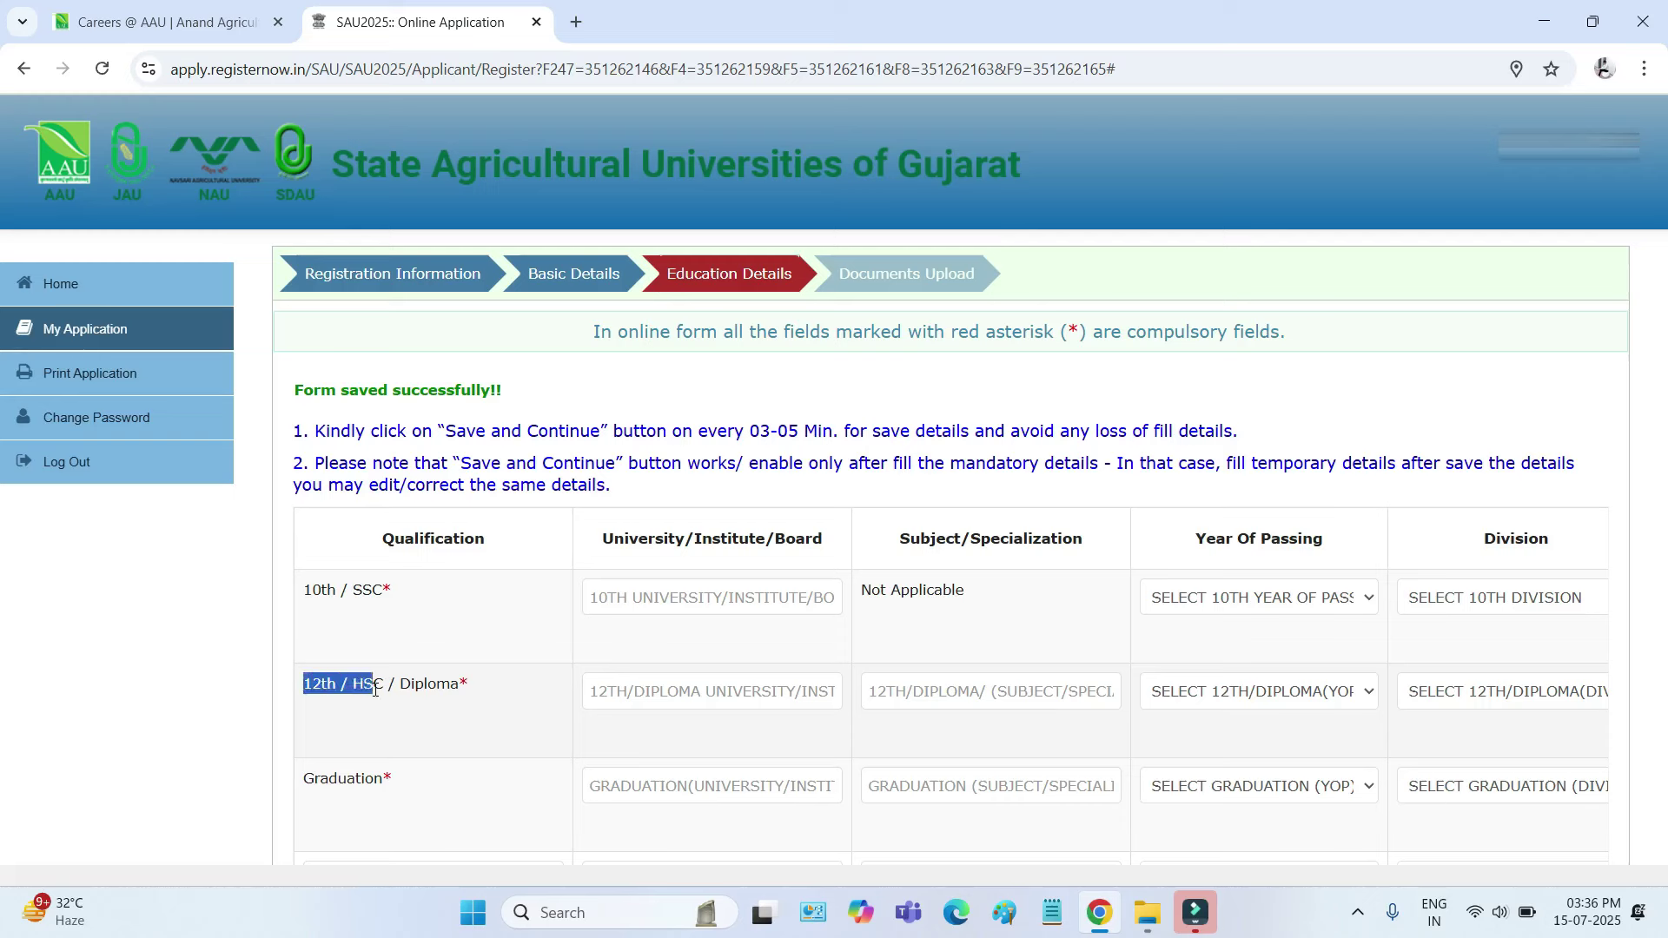
pyautogui.moveTo(414, 681); pyautogui.dragTo(363, 684)
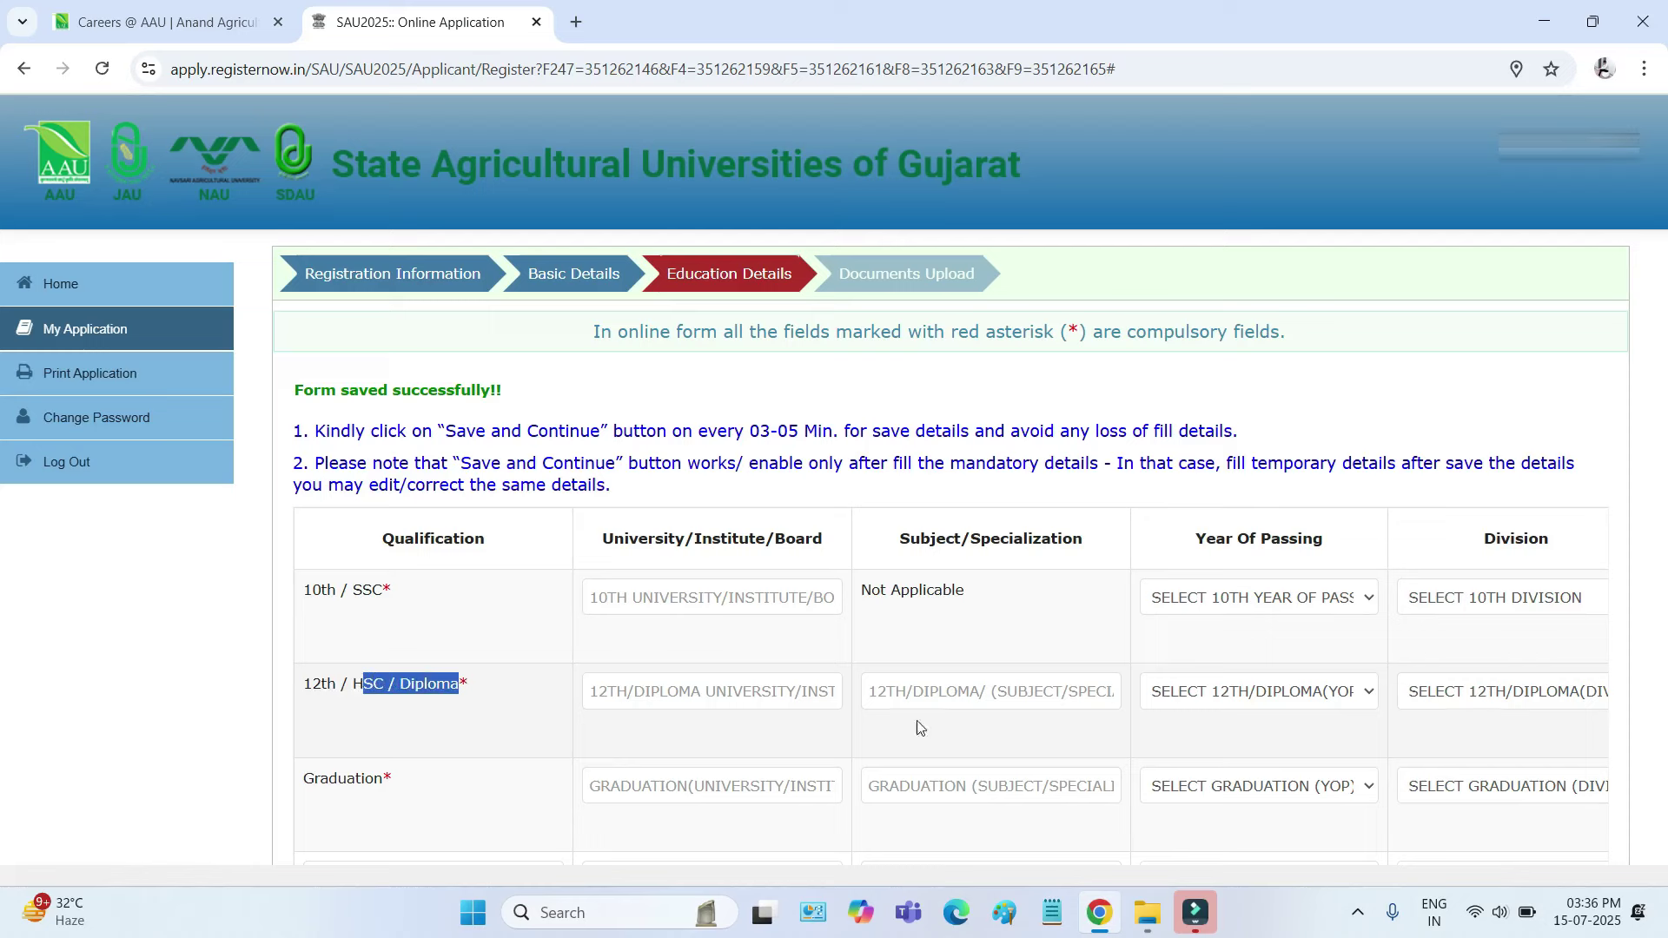
pyautogui.moveTo(309, 783); pyautogui.dragTo(406, 780)
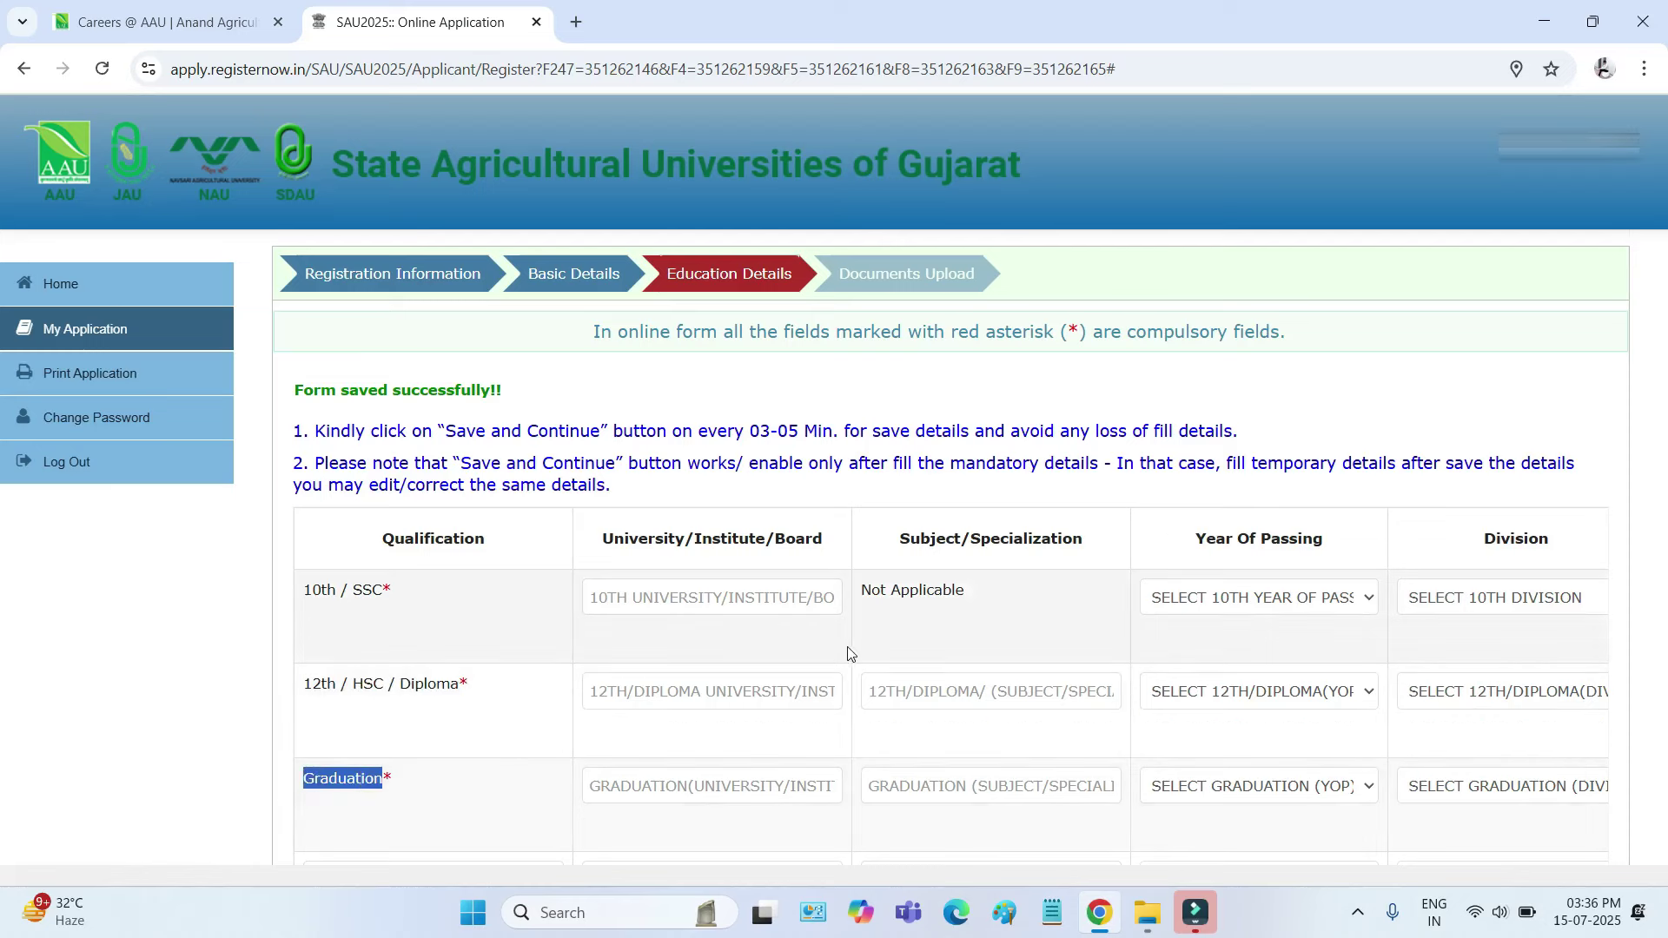
# - Check the Other Qualification 1, 2 and 3 fields of the qualification table
pyautogui.scroll(-3, 849, 656)
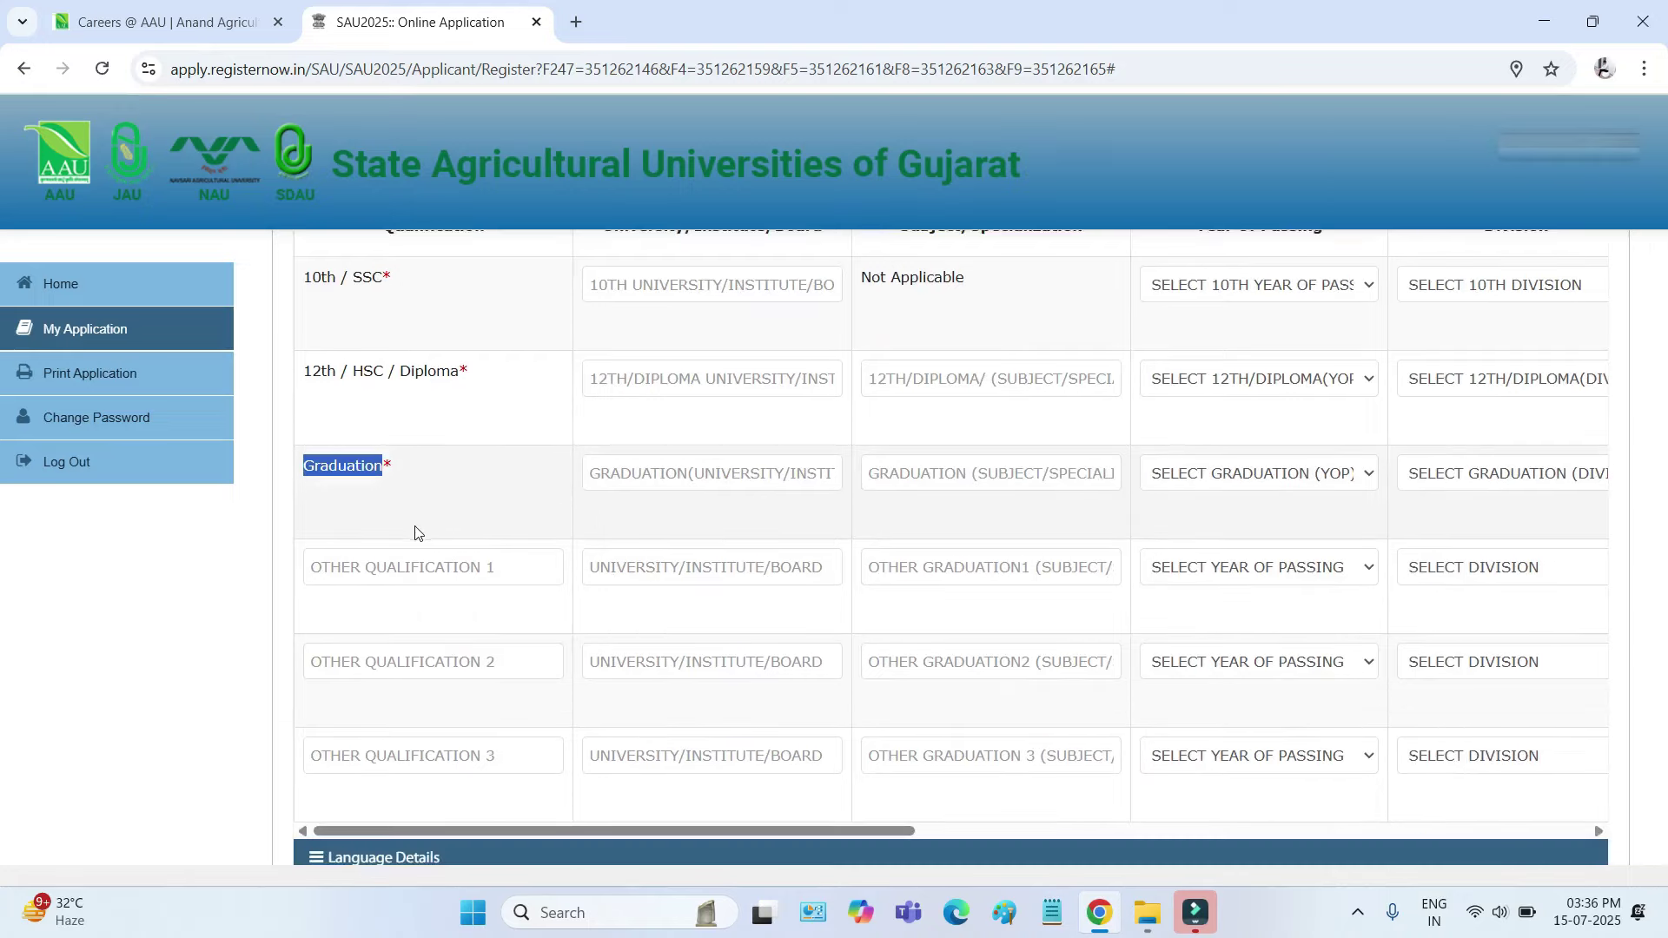
pyautogui.click(365, 573)
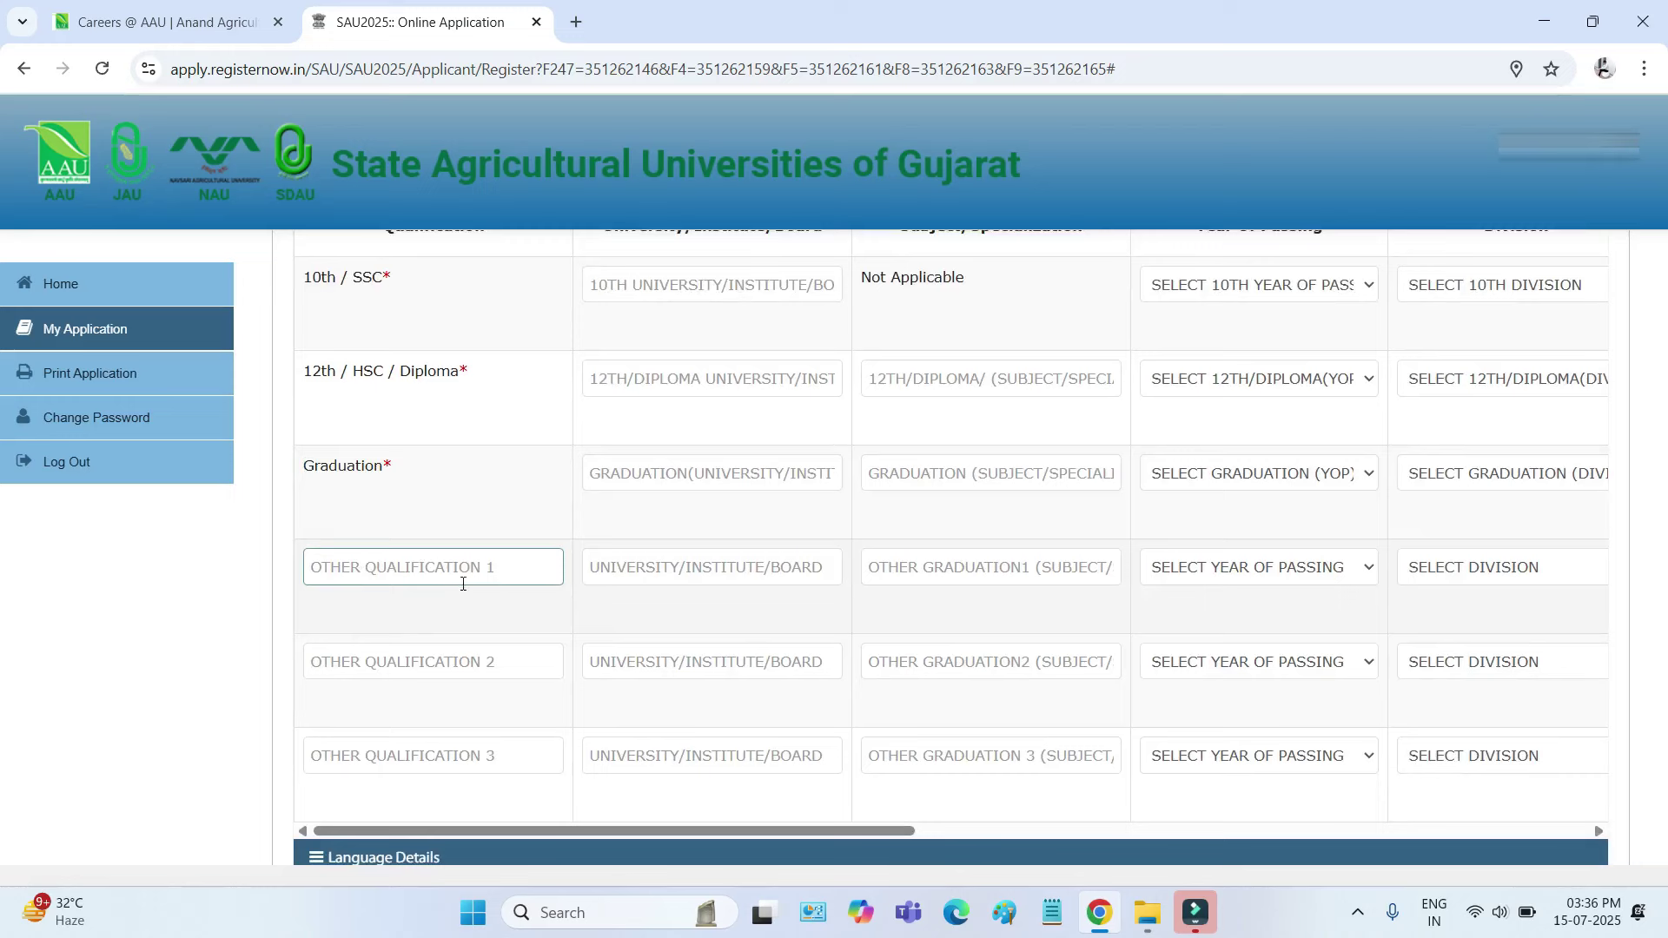
pyautogui.click(357, 664)
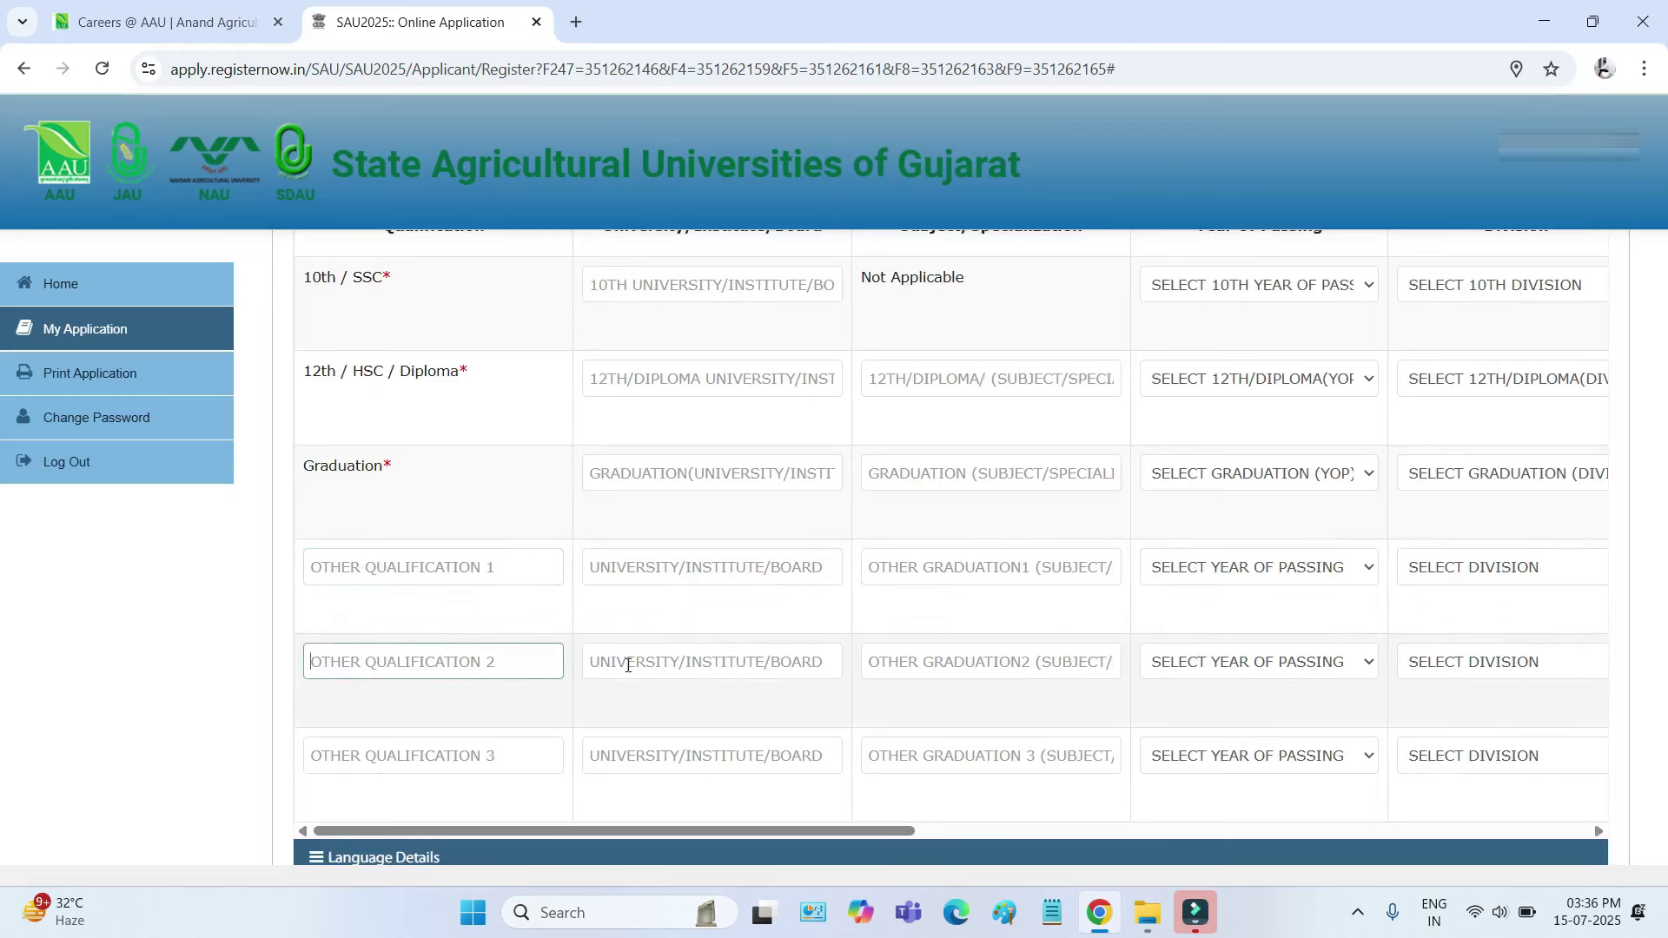
pyautogui.click(376, 752)
pyautogui.scroll(-5, 387, 608)
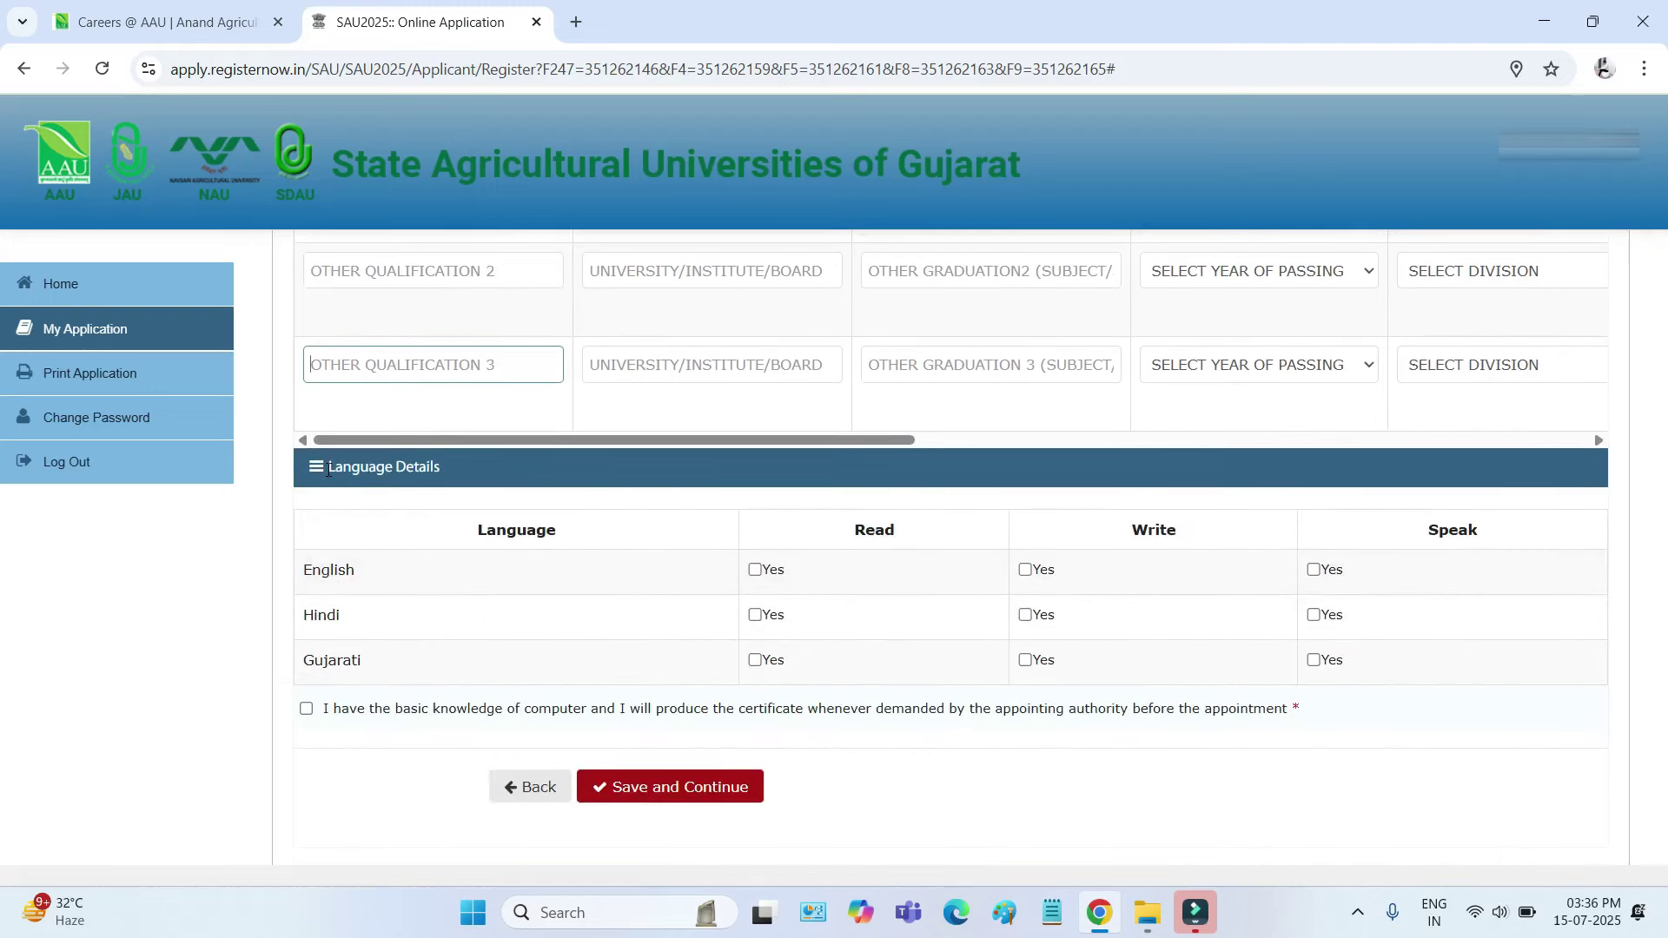
# - In the language details, mark Read as Yes for English, Hindi and Gujarati
pyautogui.click(467, 476)
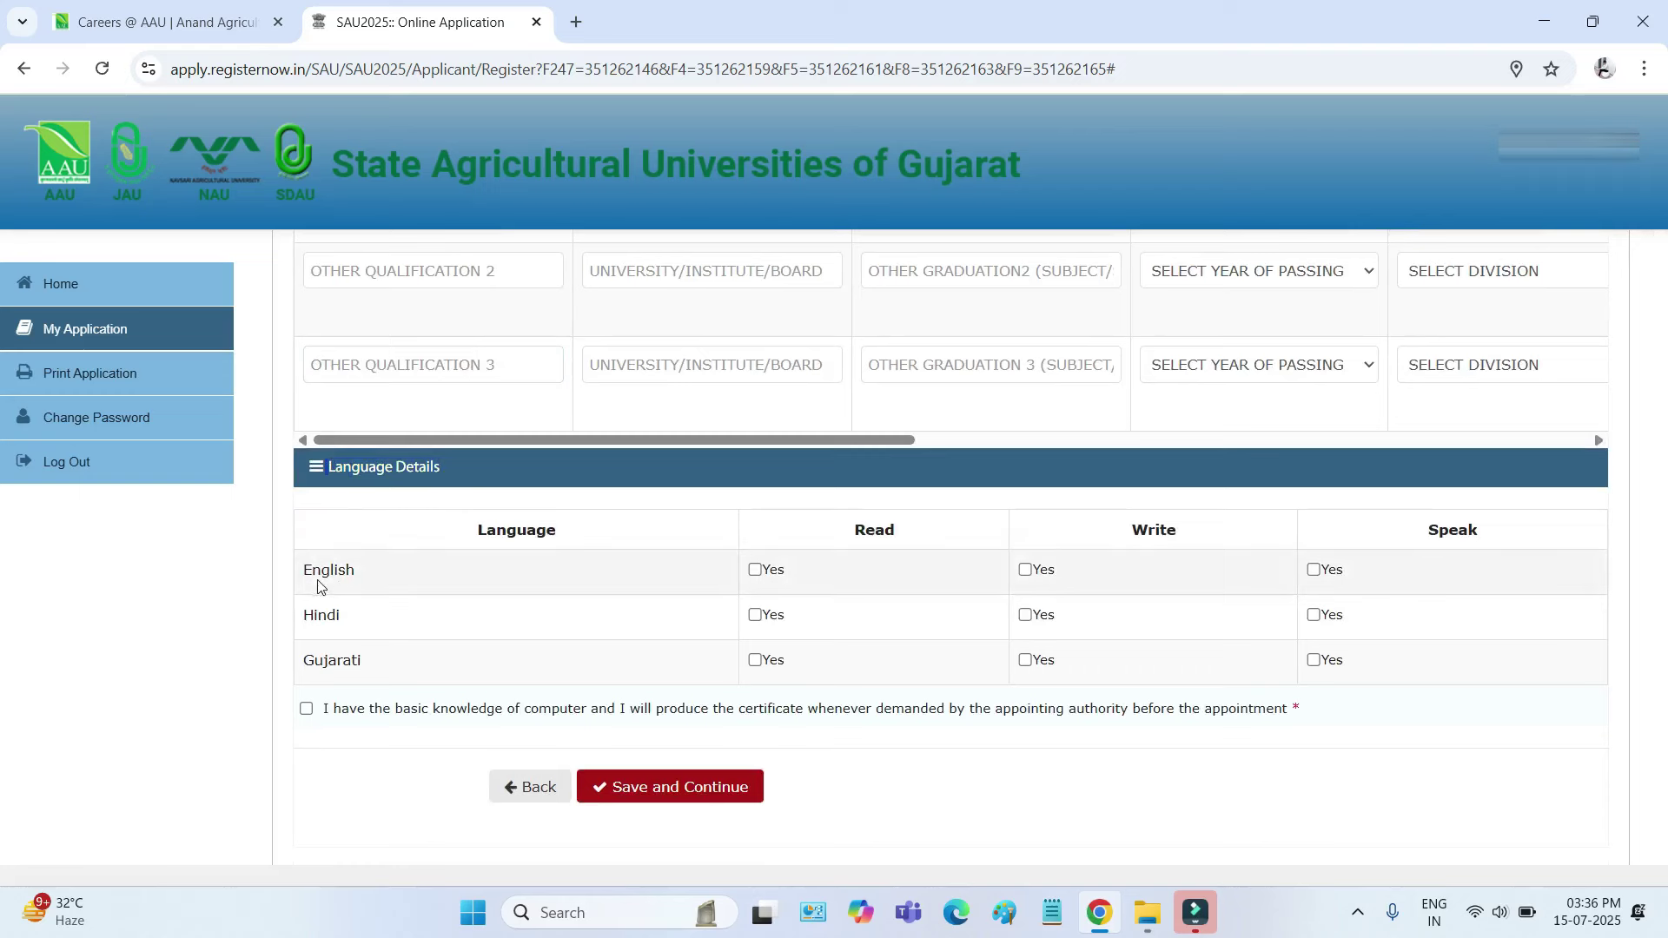
pyautogui.moveTo(305, 574); pyautogui.dragTo(358, 575)
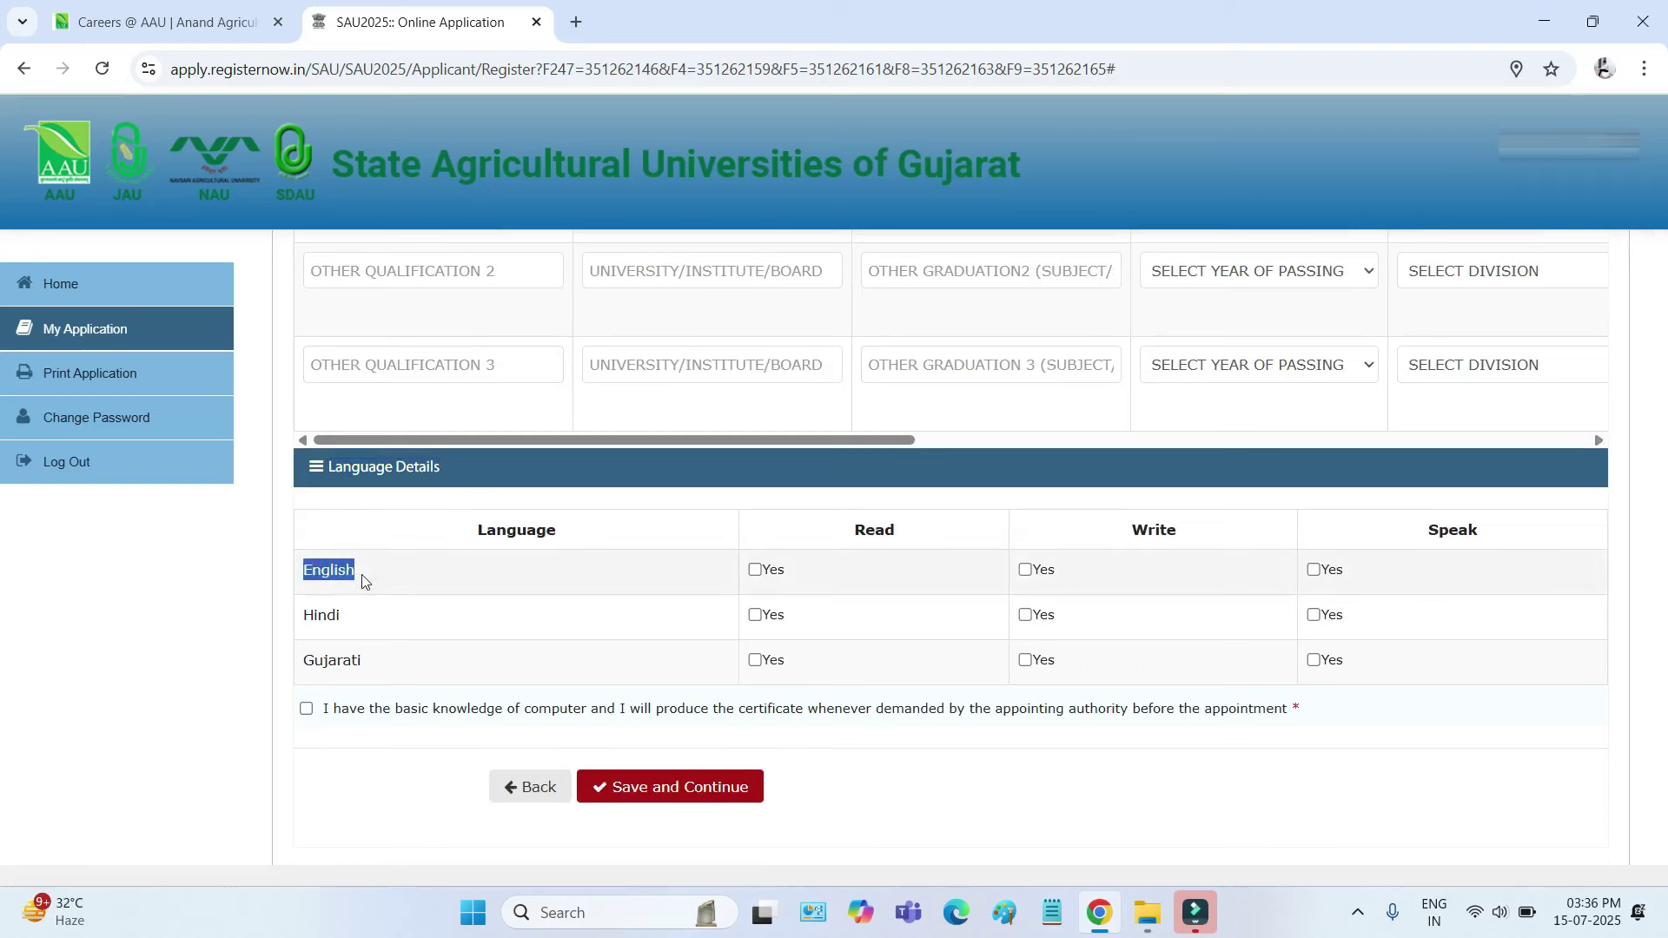
pyautogui.doubleClick(306, 615)
pyautogui.doubleClick(305, 660)
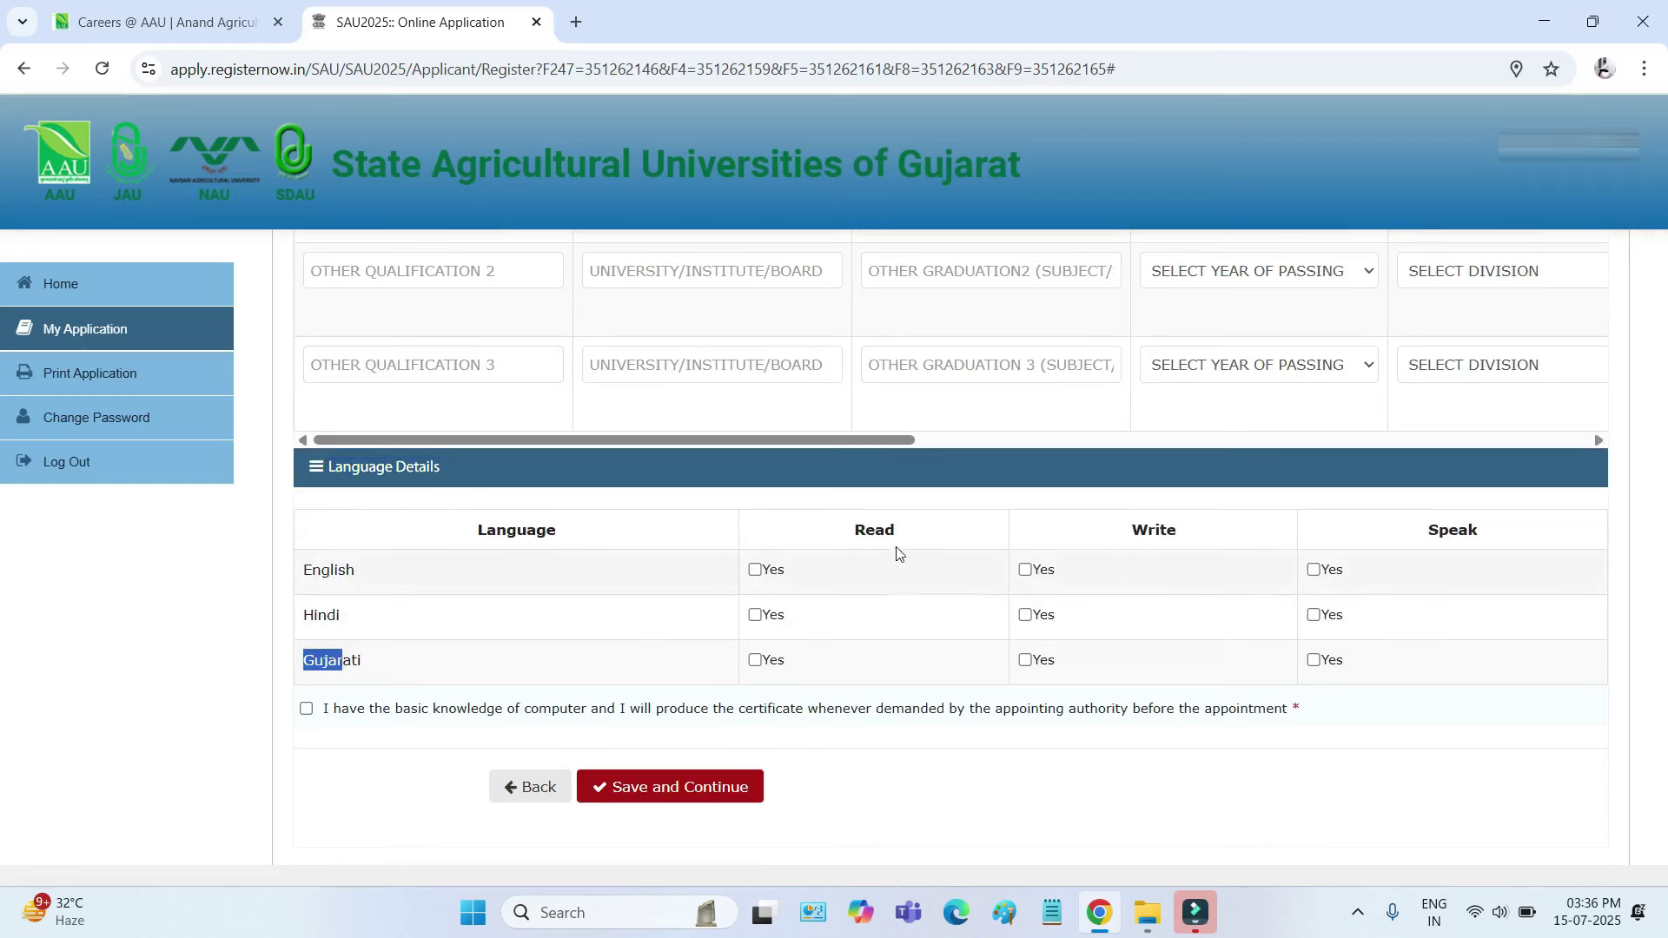
pyautogui.click(851, 534)
pyautogui.moveTo(851, 534); pyautogui.dragTo(895, 530)
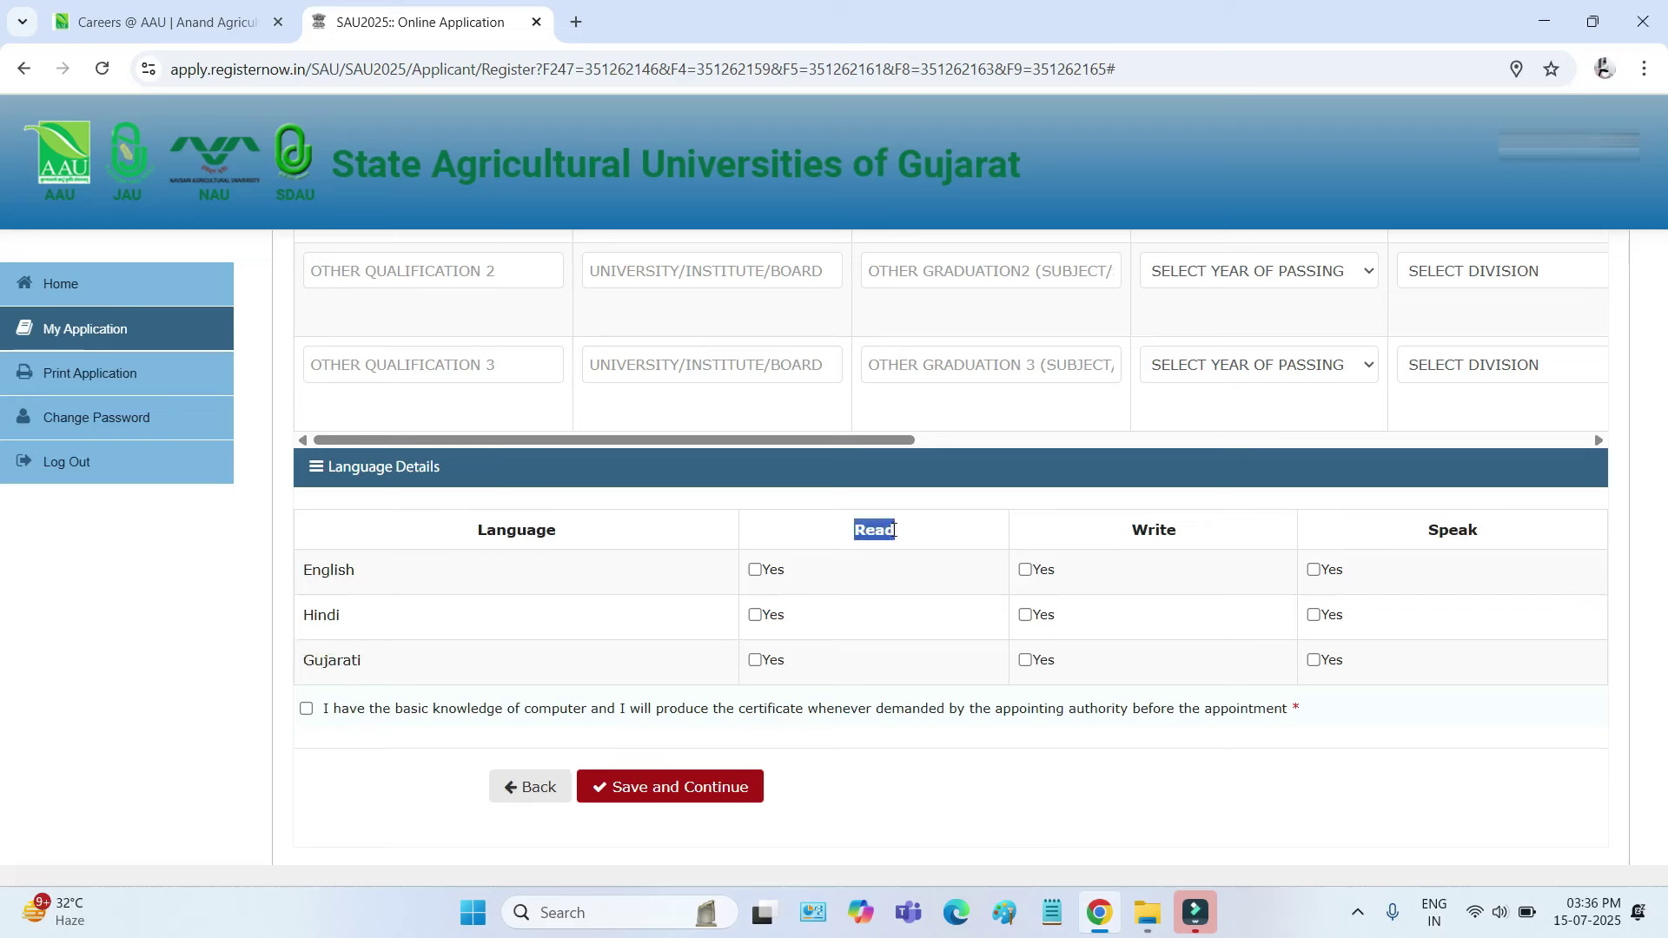
pyautogui.click(755, 571)
pyautogui.click(754, 616)
pyautogui.click(757, 662)
# - Mark Write as Yes for English, Hindi and Gujarati
pyautogui.click(1136, 528)
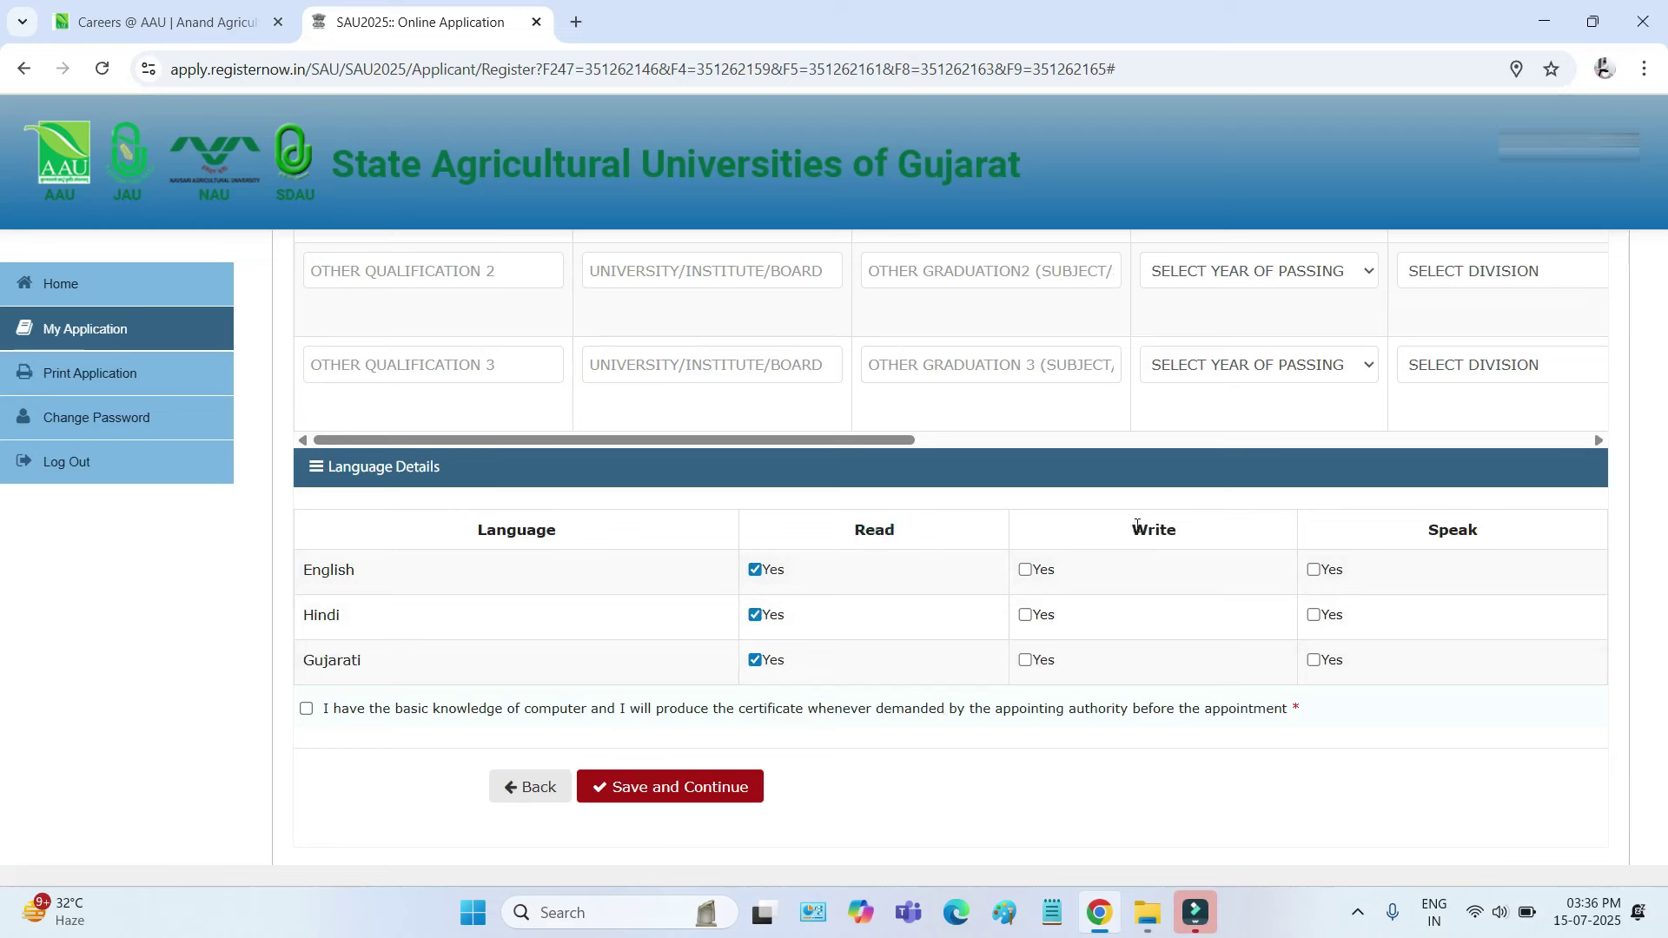
pyautogui.moveTo(1136, 527); pyautogui.dragTo(1166, 528)
pyautogui.click(1025, 569)
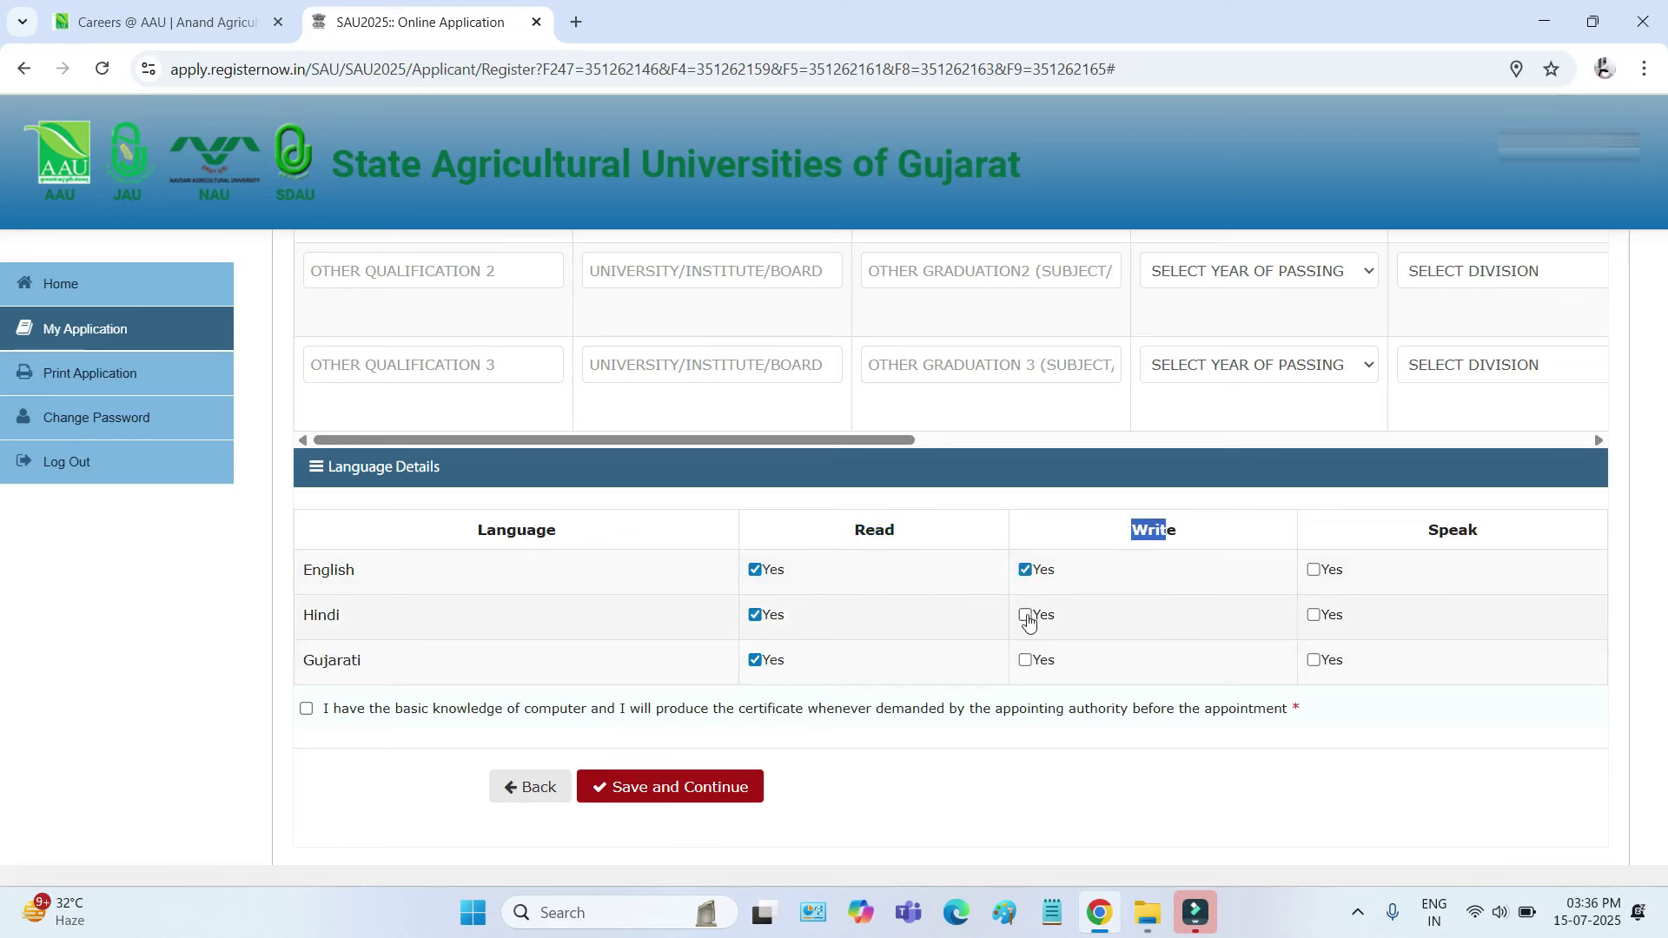
pyautogui.click(1025, 616)
pyautogui.click(1025, 660)
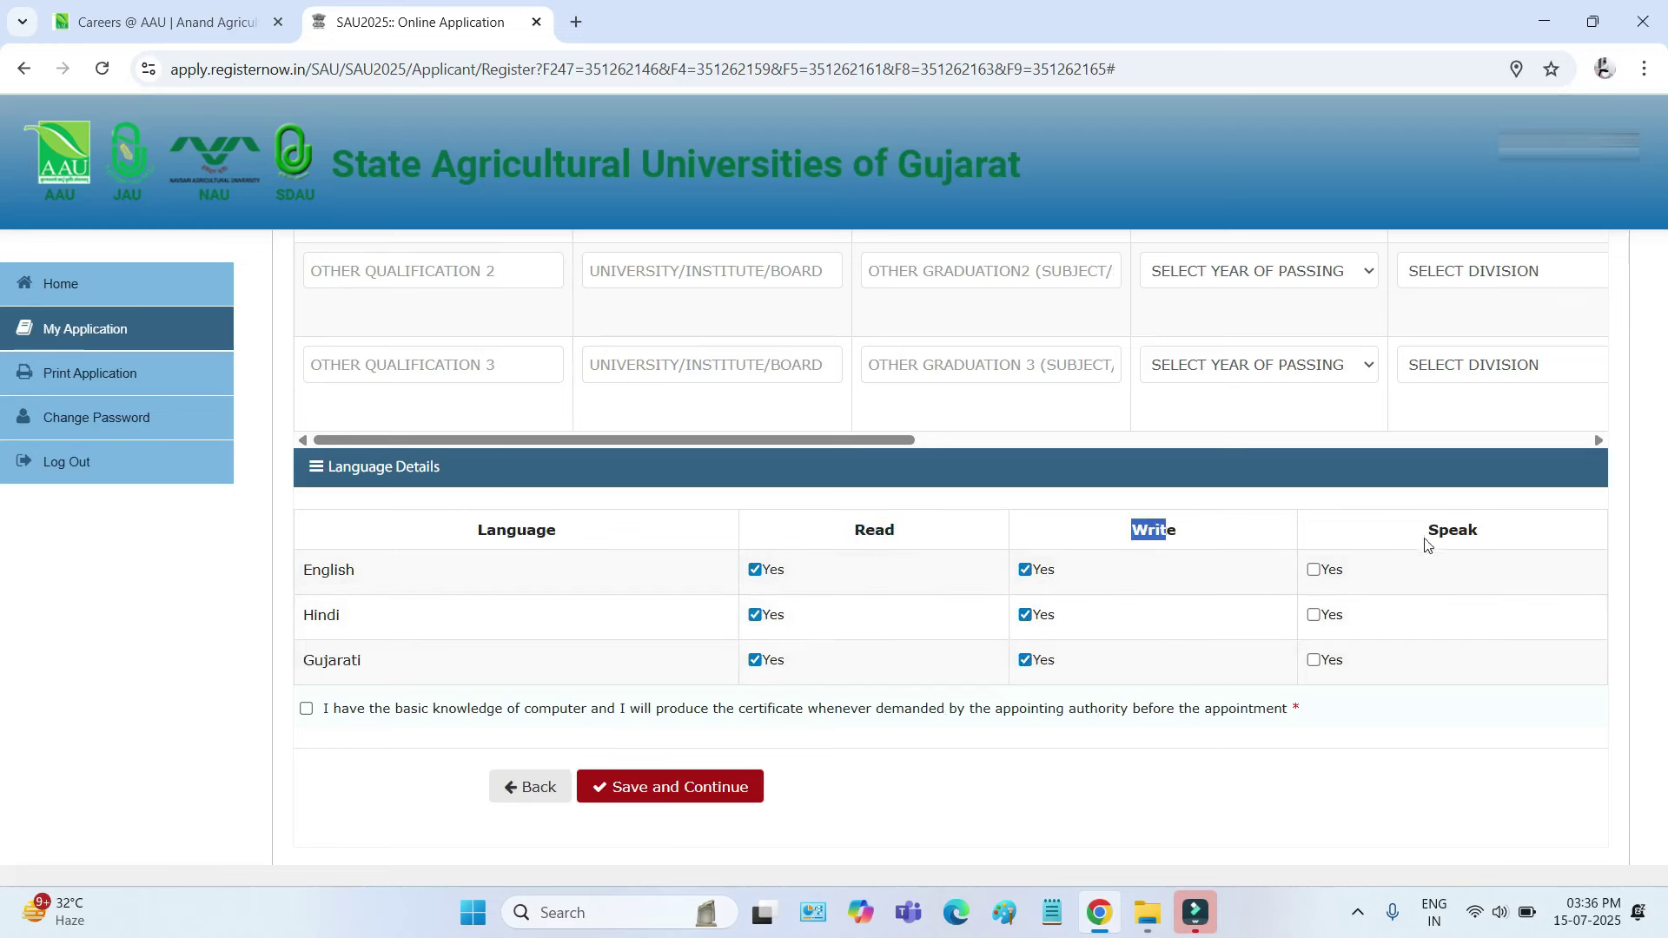
# - Mark Speak as Yes for English, Hindi and Gujarati, and accept the statement on basic computer knowledge
pyautogui.moveTo(1426, 537); pyautogui.dragTo(1491, 533)
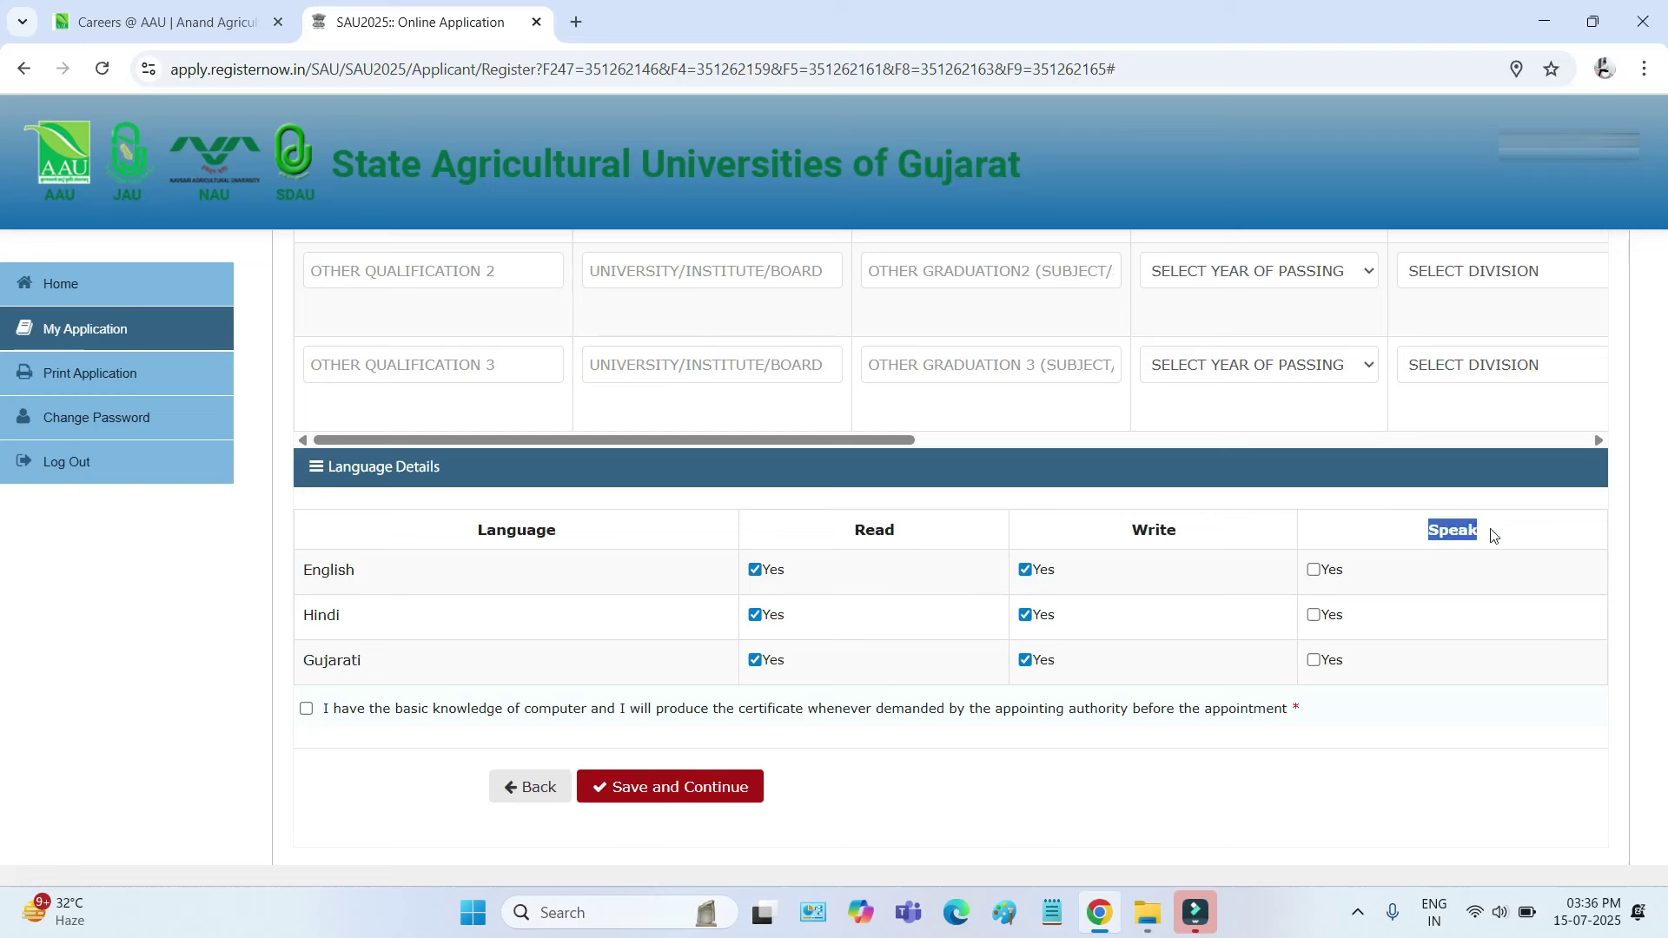
pyautogui.click(1314, 571)
pyautogui.click(1313, 617)
pyautogui.click(1313, 661)
pyautogui.moveTo(1329, 718); pyautogui.dragTo(305, 712)
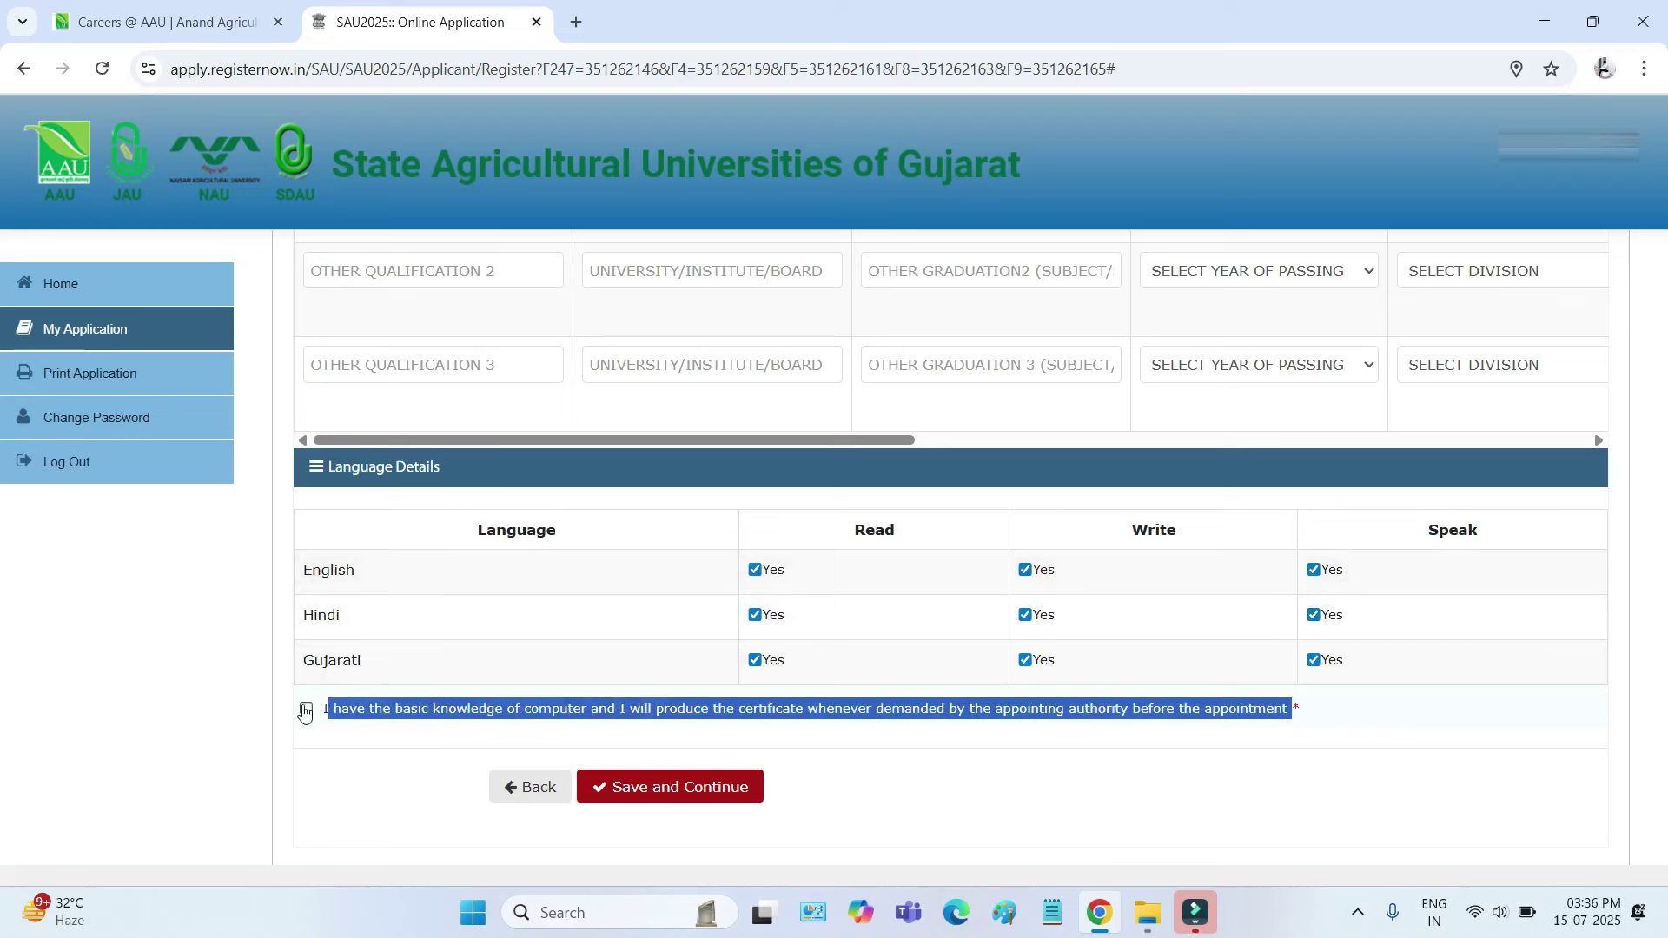
pyautogui.click(306, 711)
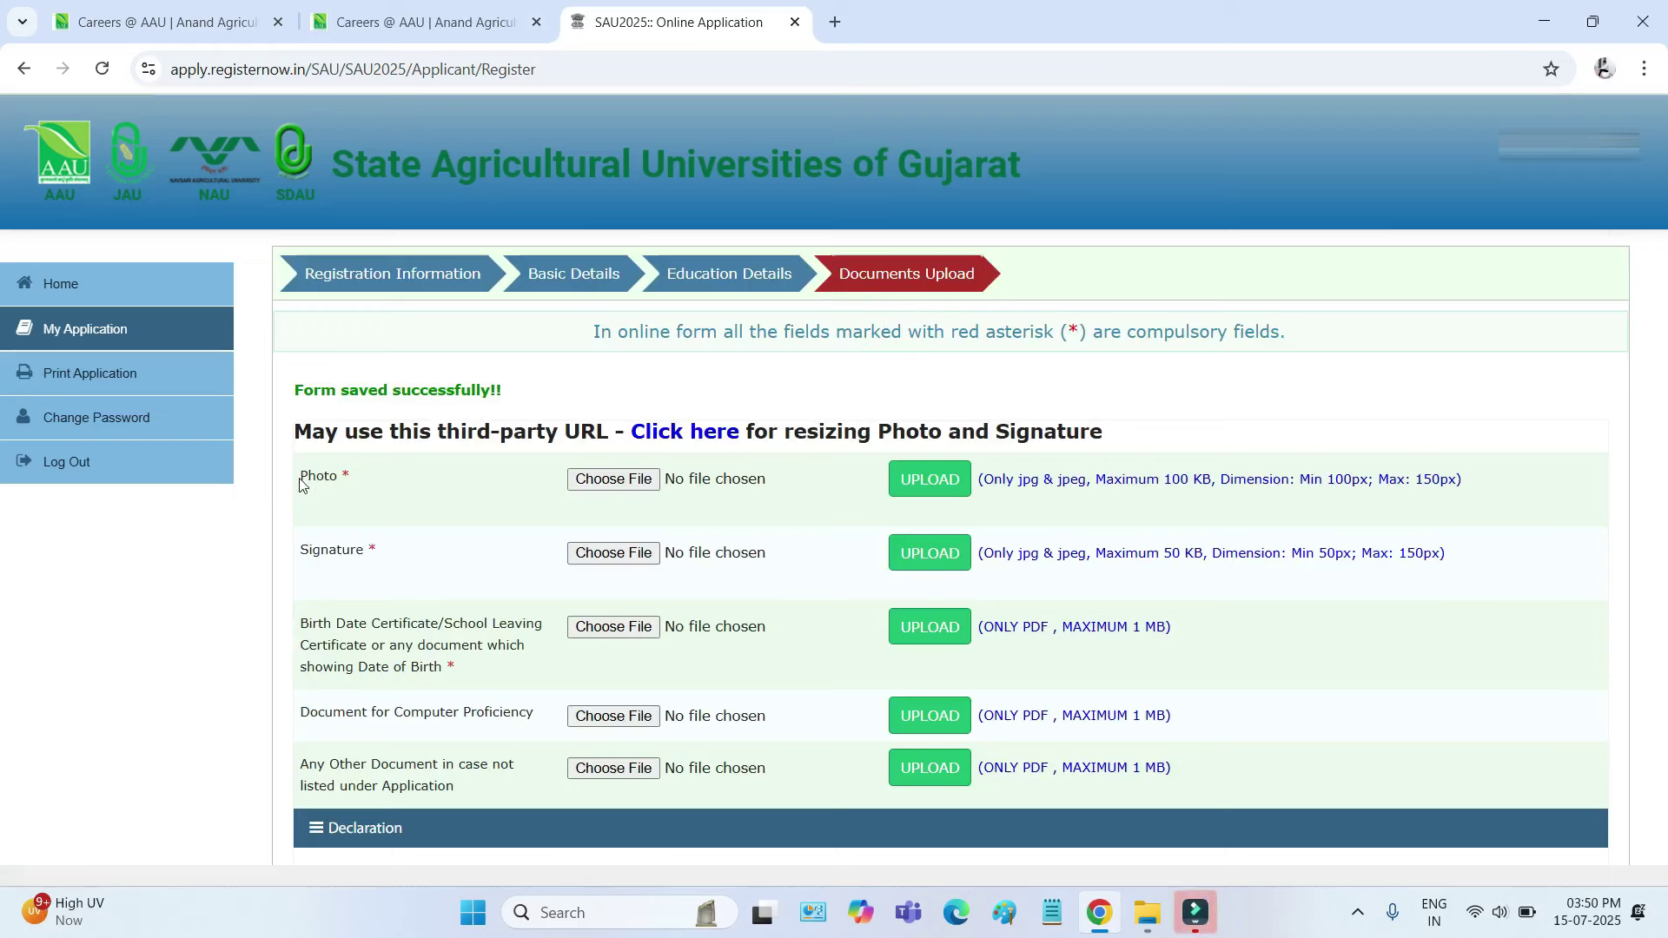
# - Review the documents requested for upload: photo, signature, date of birth proof, computer proficiency document and any other document
pyautogui.moveTo(299, 484); pyautogui.dragTo(341, 481)
pyautogui.moveTo(301, 554); pyautogui.dragTo(354, 554)
pyautogui.moveTo(303, 627); pyautogui.dragTo(426, 631)
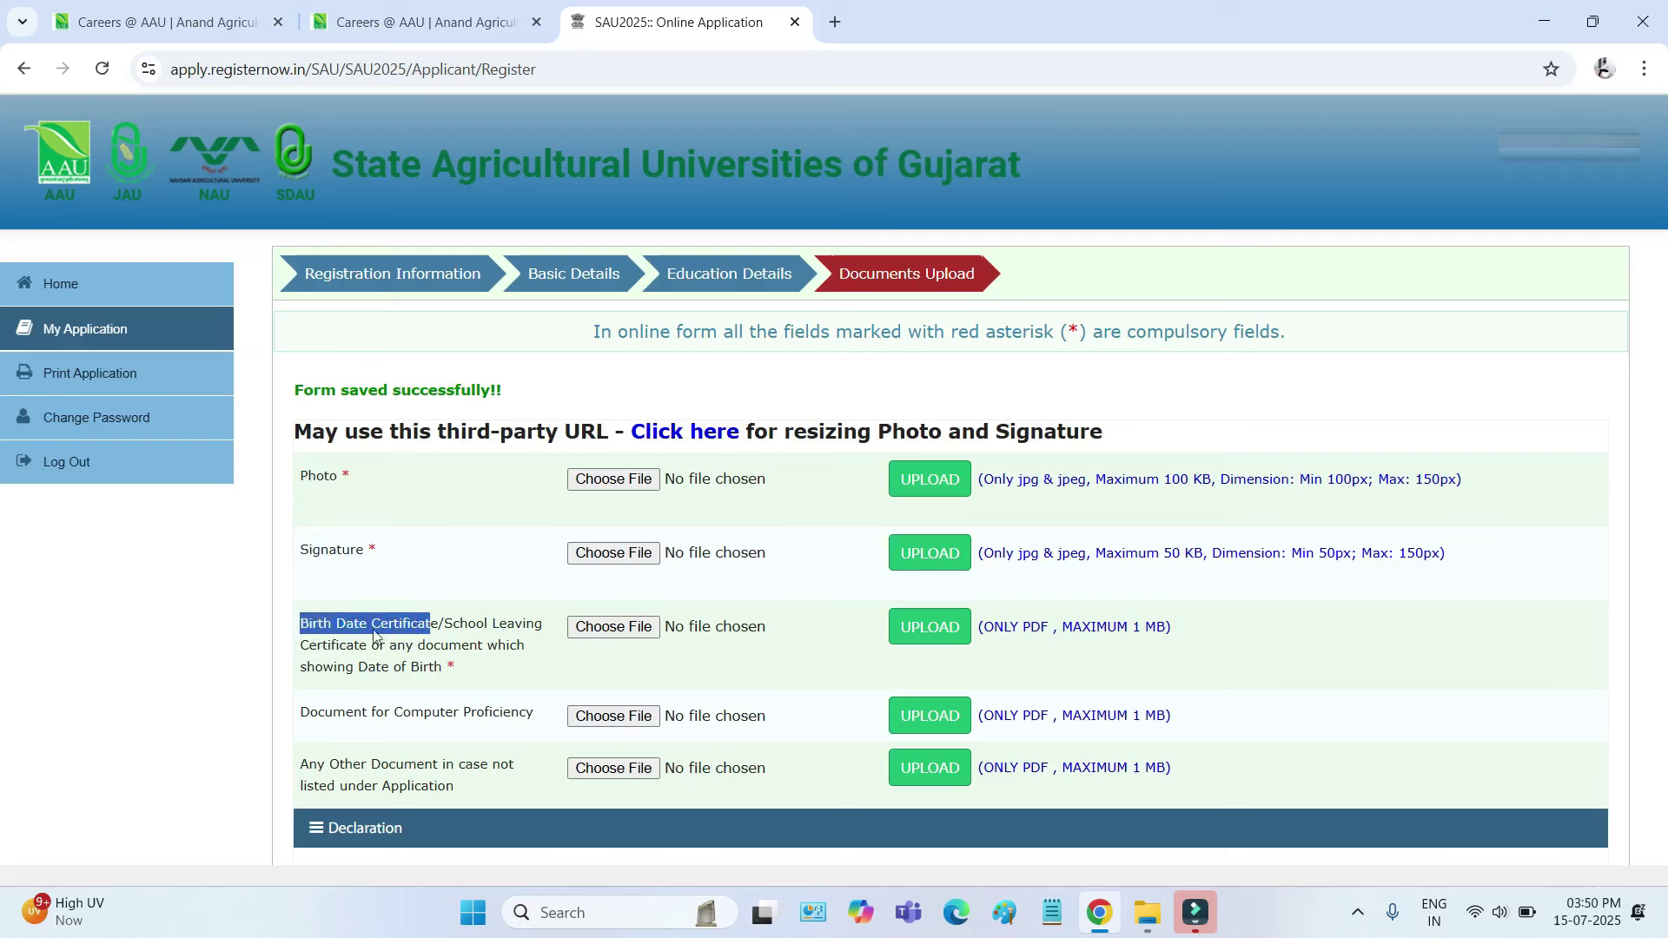
pyautogui.click(445, 626)
pyautogui.moveTo(445, 626); pyautogui.dragTo(434, 671)
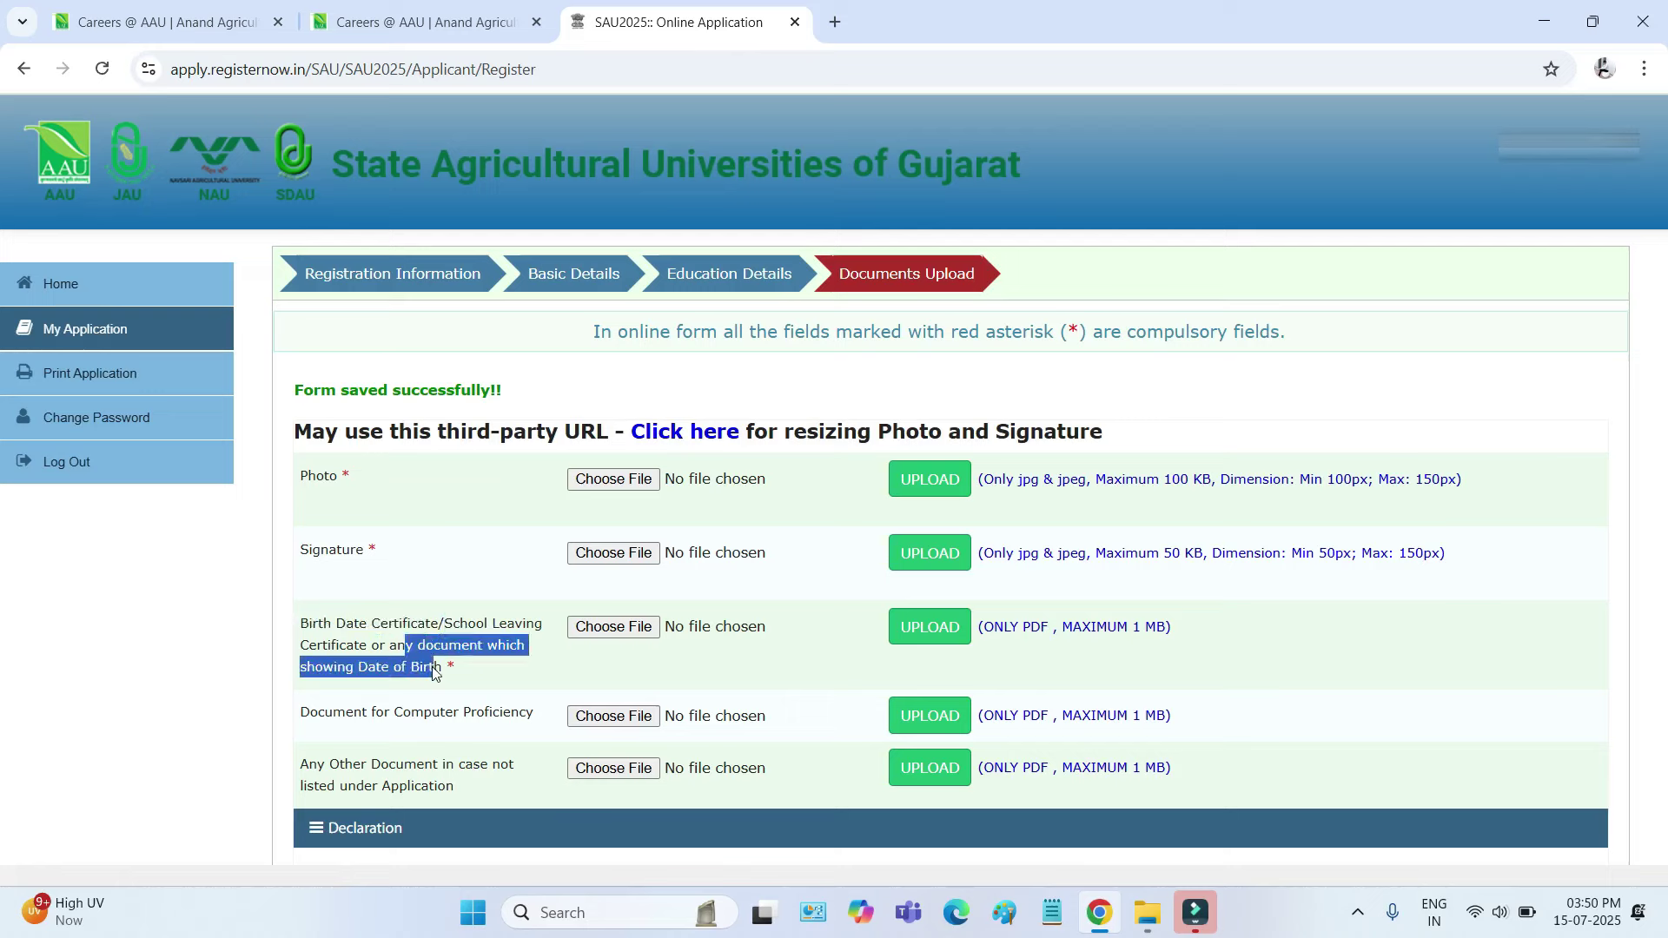
pyautogui.moveTo(309, 624); pyautogui.dragTo(434, 674)
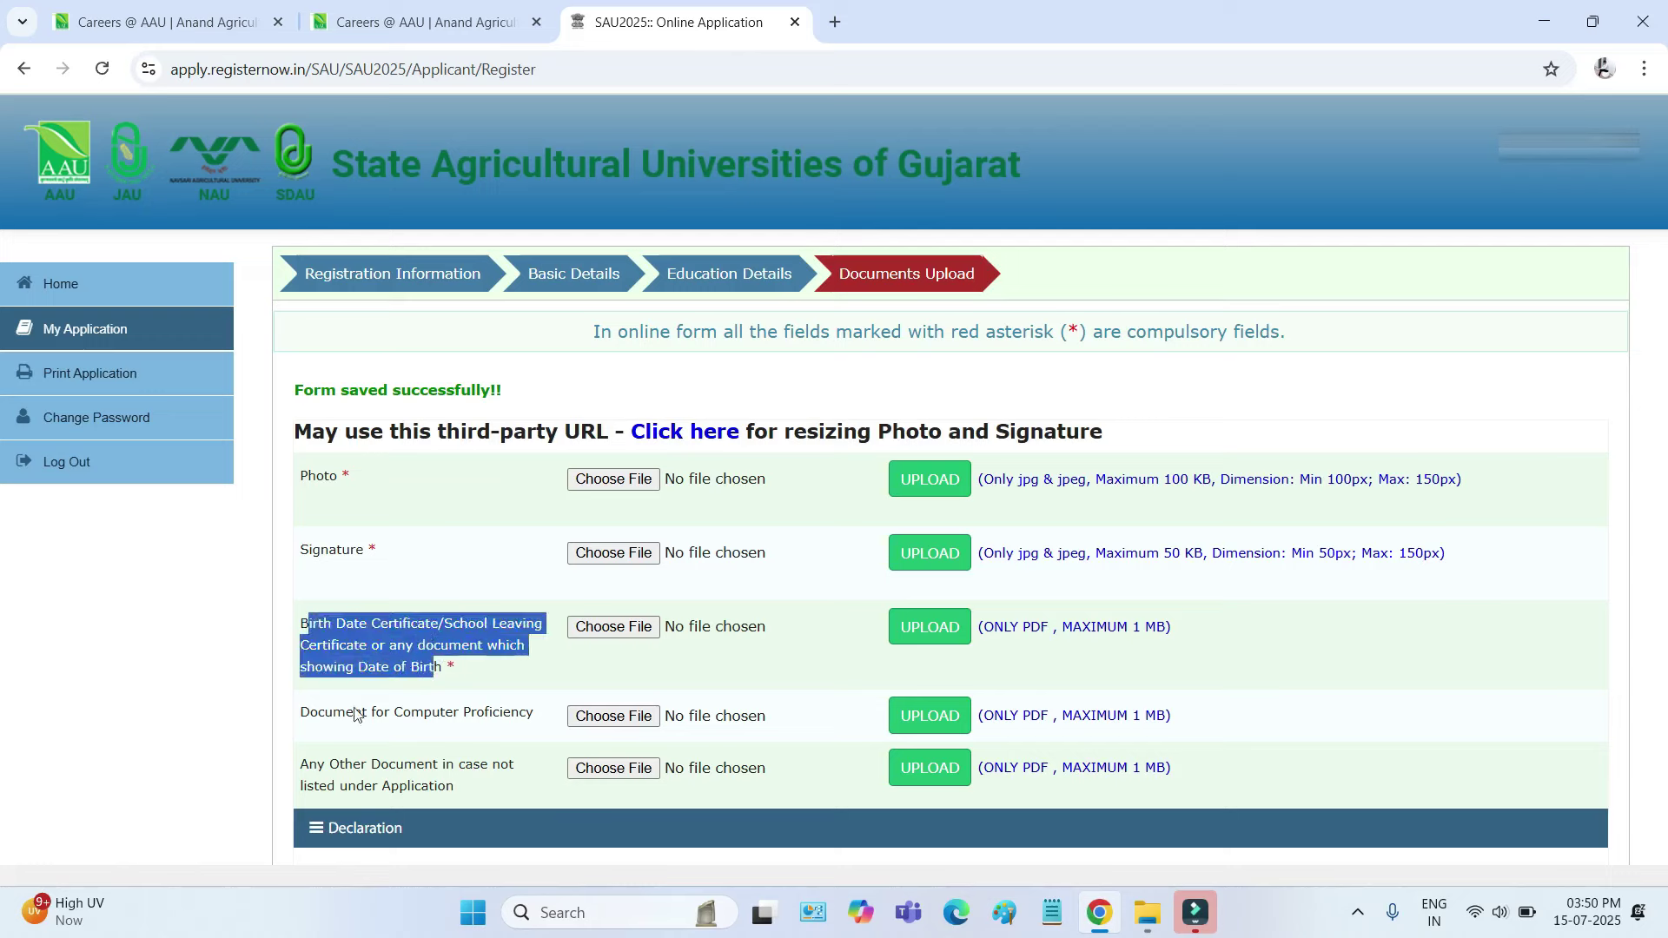
pyautogui.moveTo(310, 712); pyautogui.dragTo(522, 721)
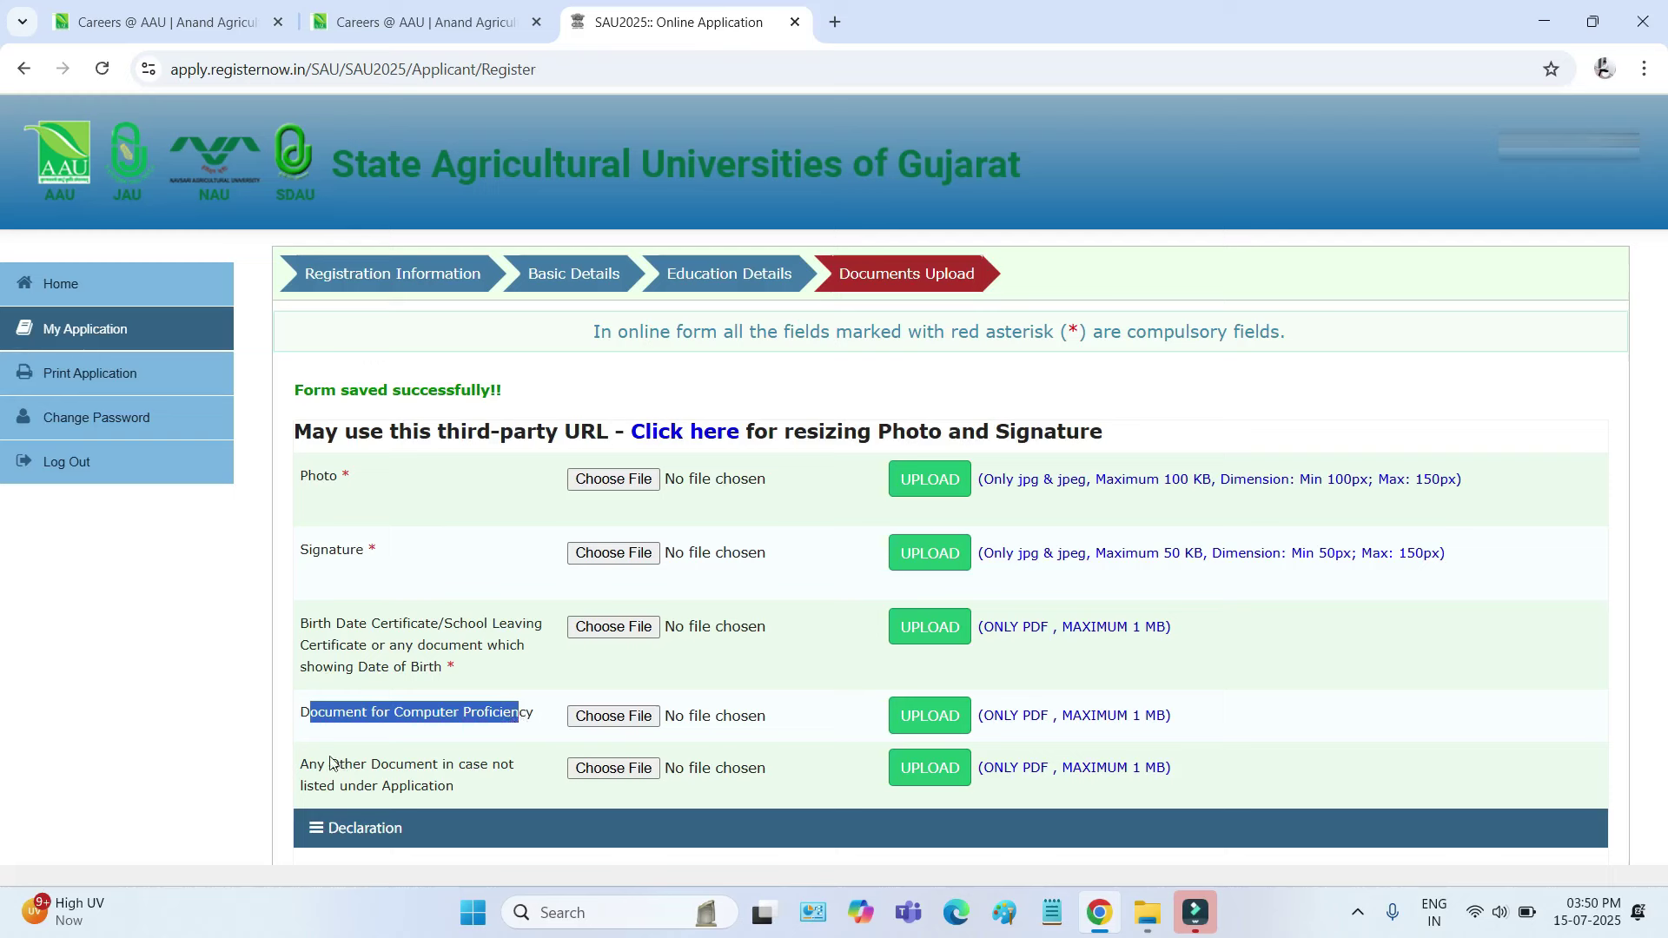
pyautogui.moveTo(302, 764); pyautogui.dragTo(446, 786)
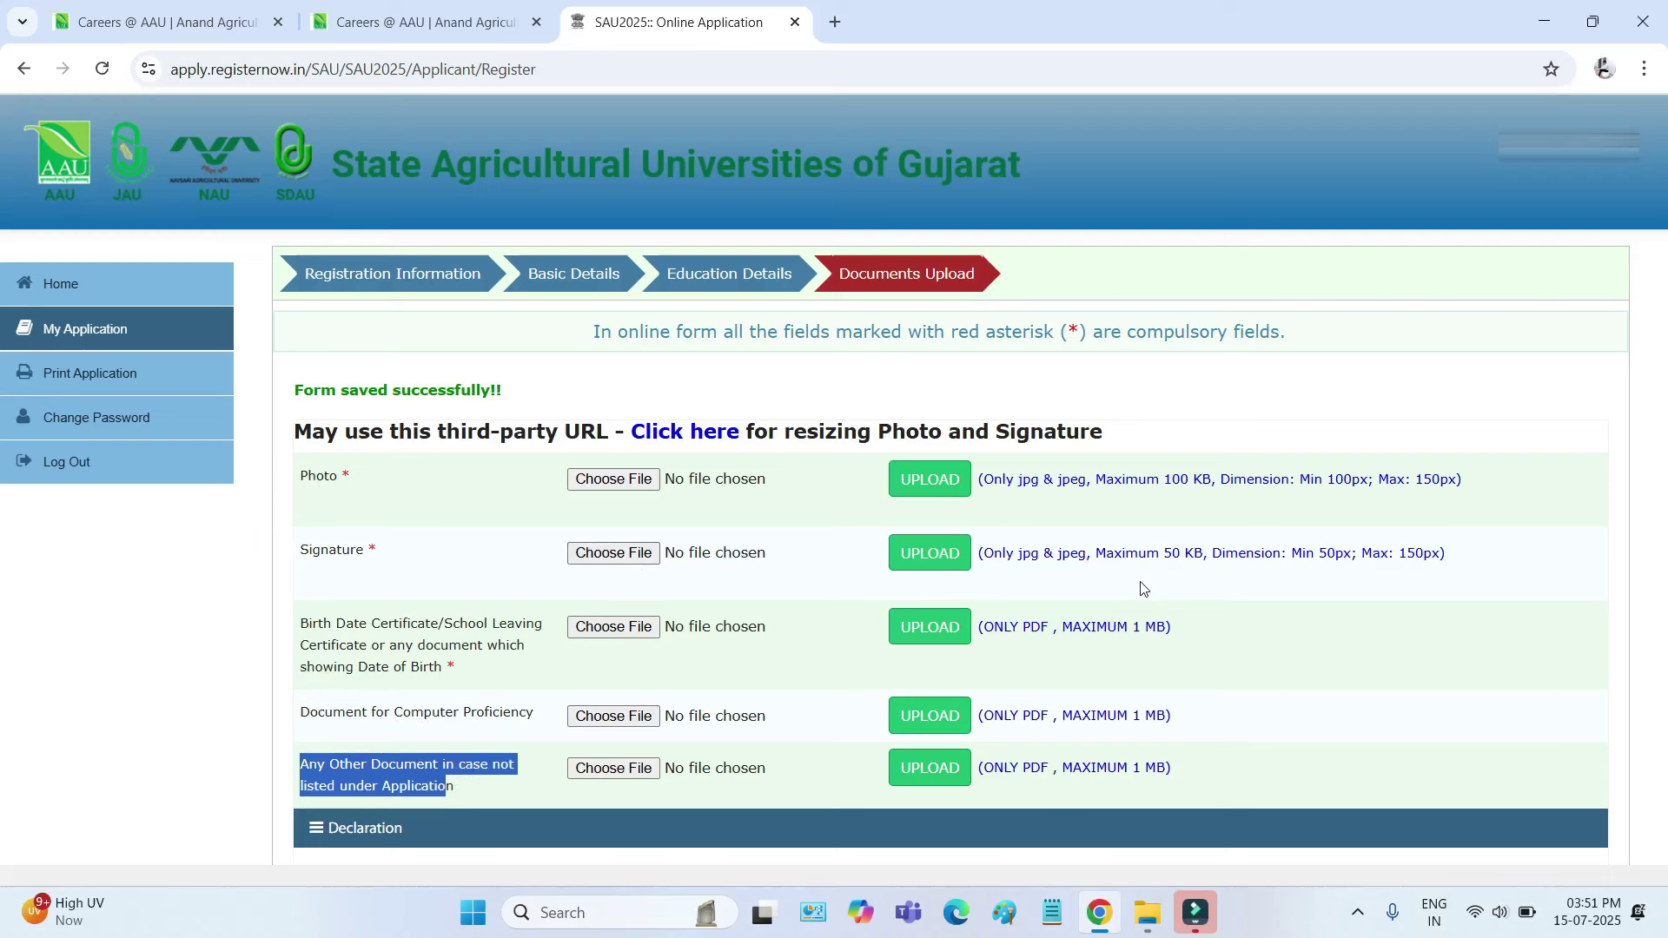
# - Read and accept the declaration certifying the information, and open the application's preview for submission
pyautogui.scroll(-3, 1142, 588)
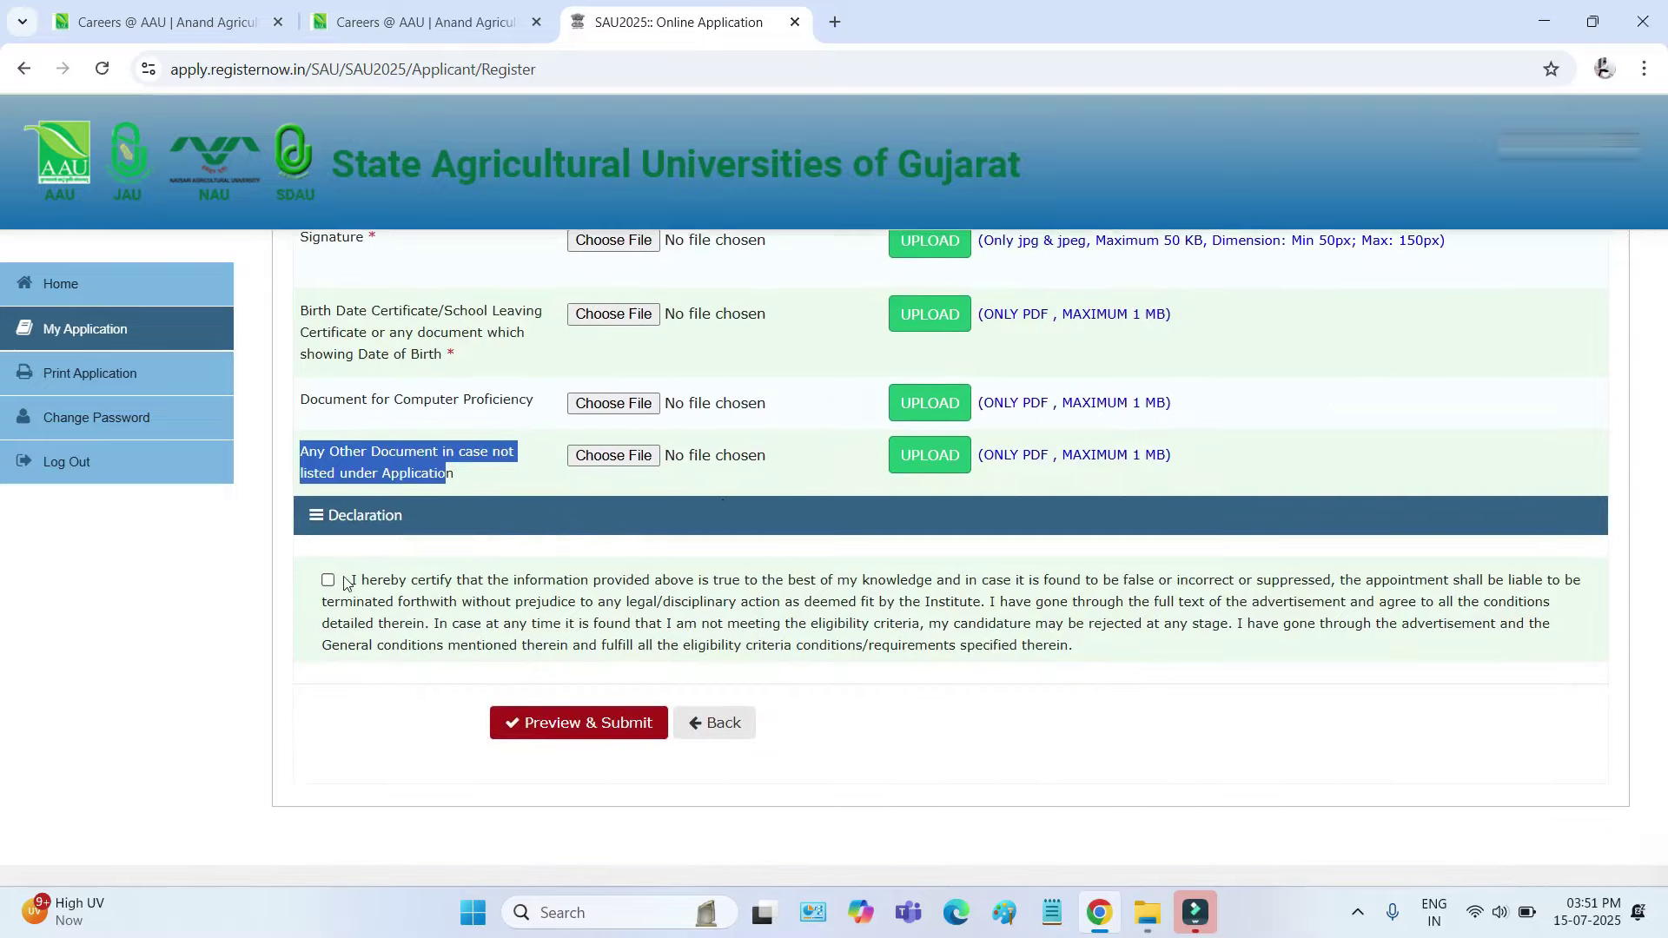
pyautogui.moveTo(346, 580); pyautogui.dragTo(1111, 660)
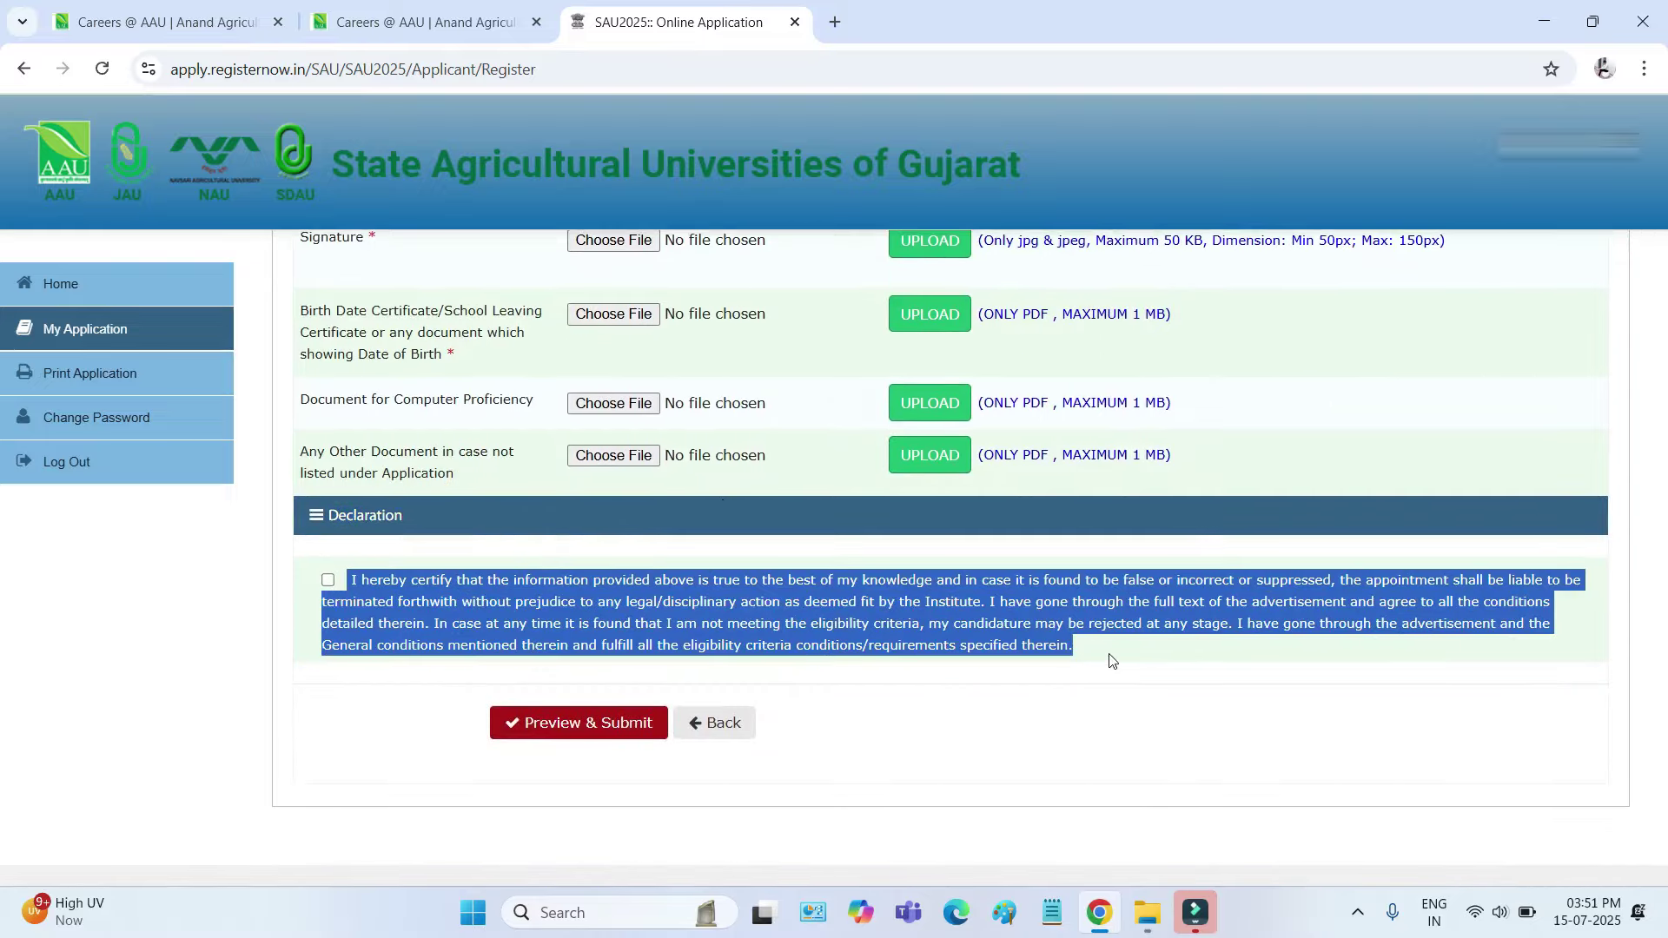
pyautogui.click(329, 582)
pyautogui.click(580, 723)
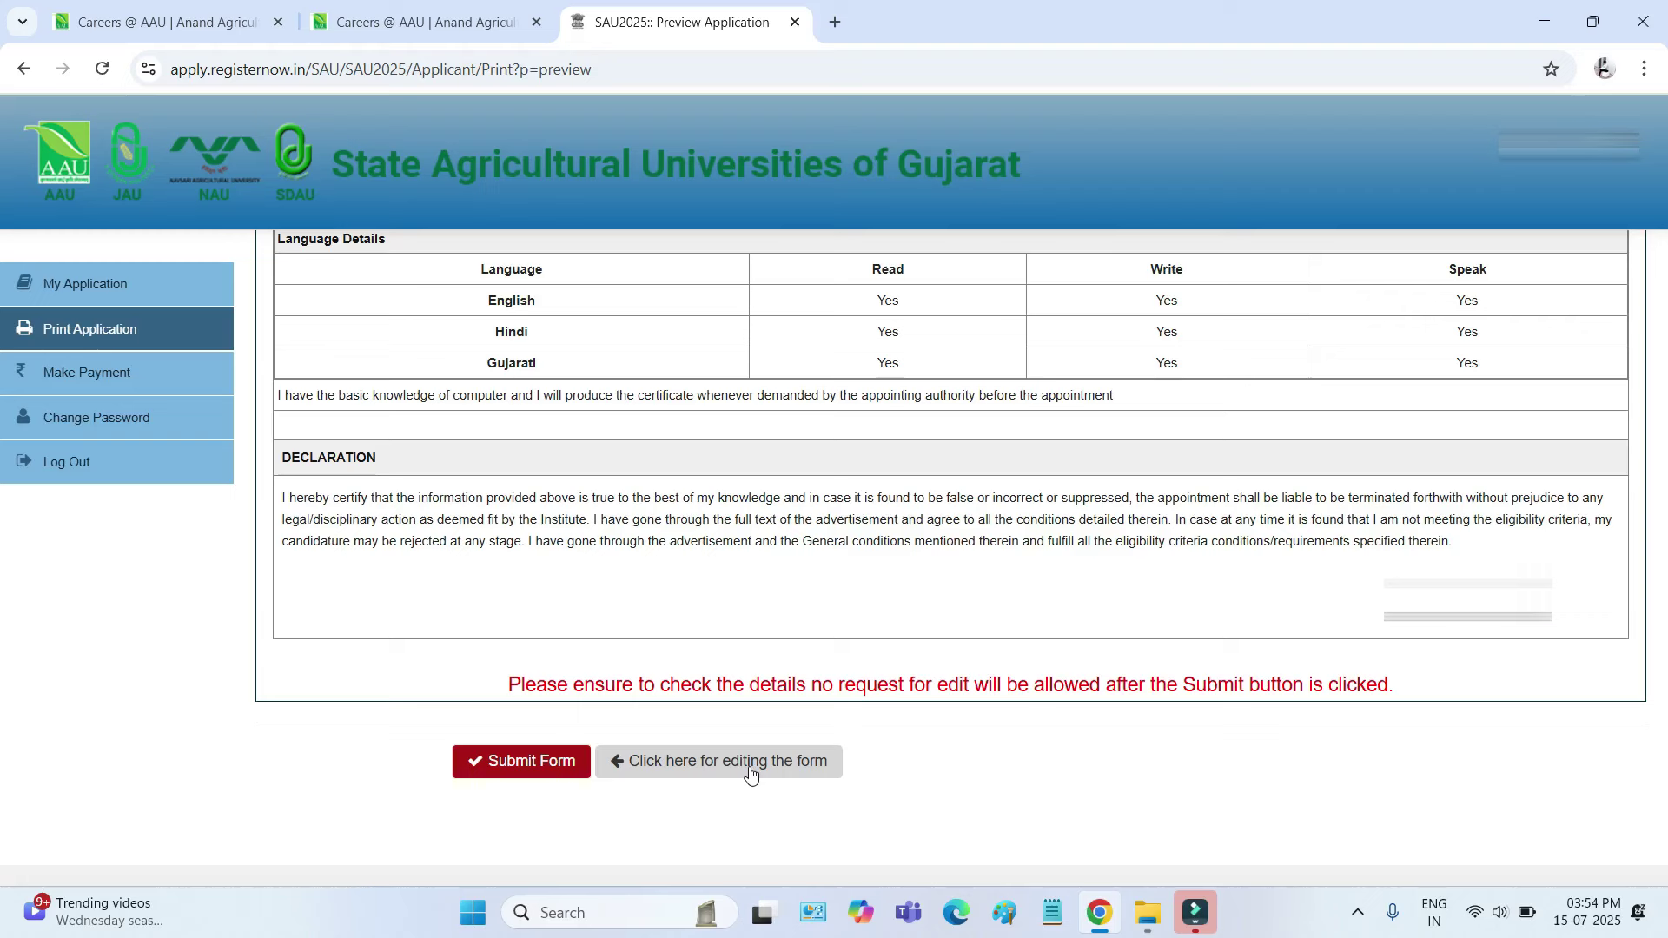
# - Submit the application form, check the fee amount, and start the online payment
pyautogui.click(519, 773)
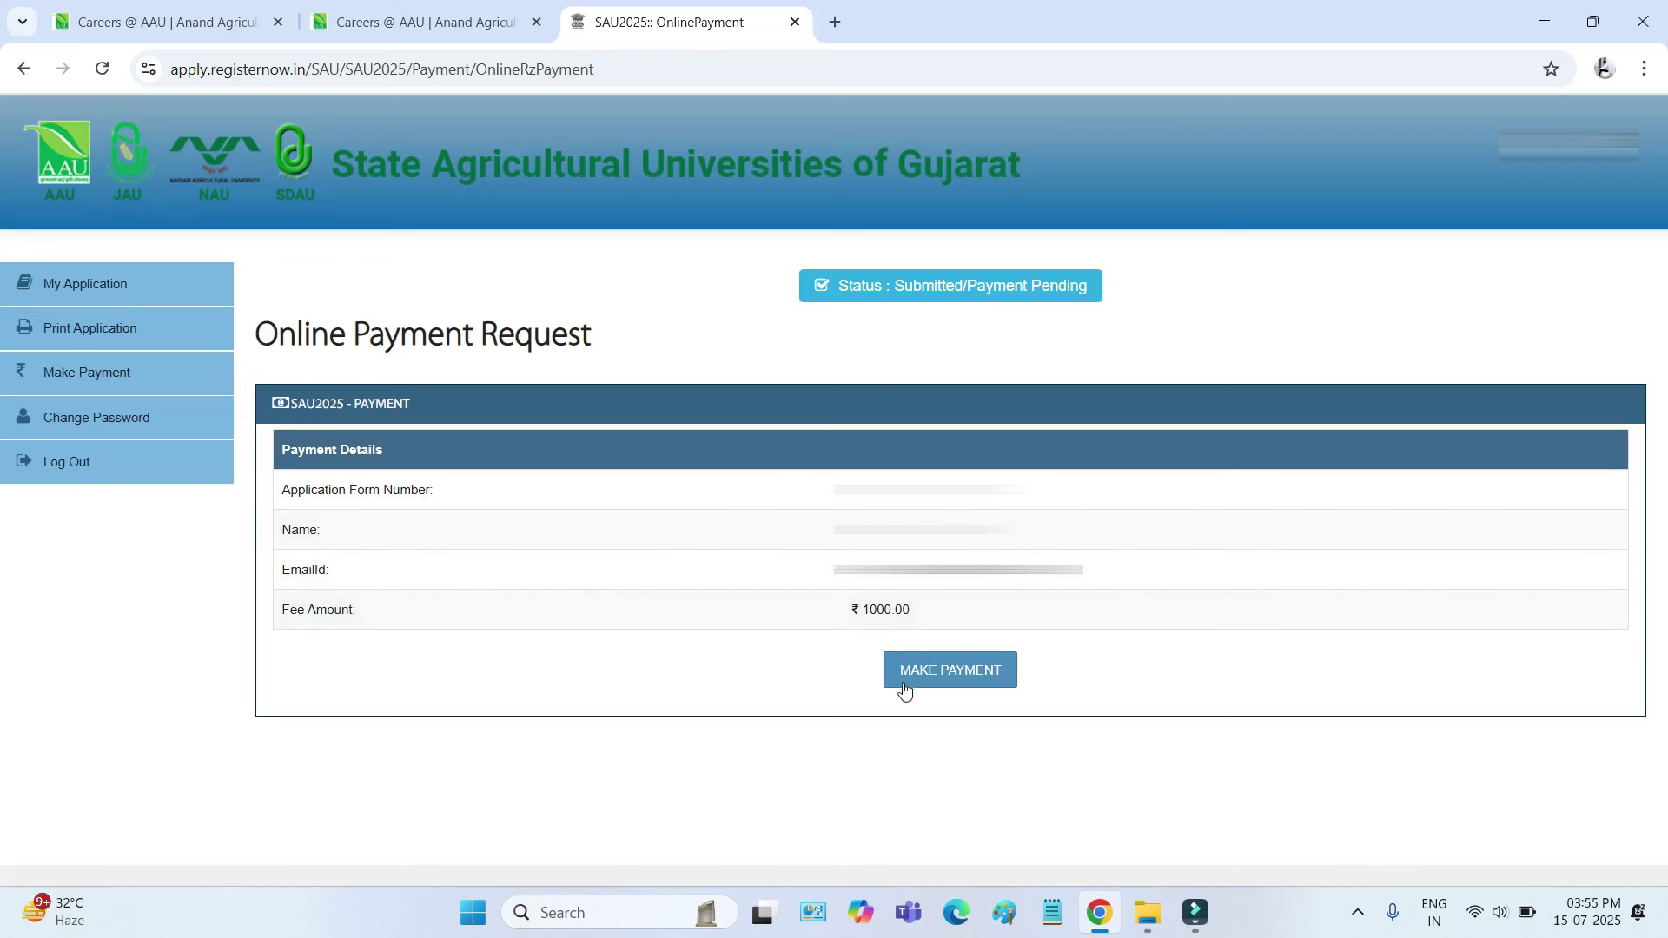
pyautogui.moveTo(835, 610); pyautogui.dragTo(934, 616)
pyautogui.click(942, 673)
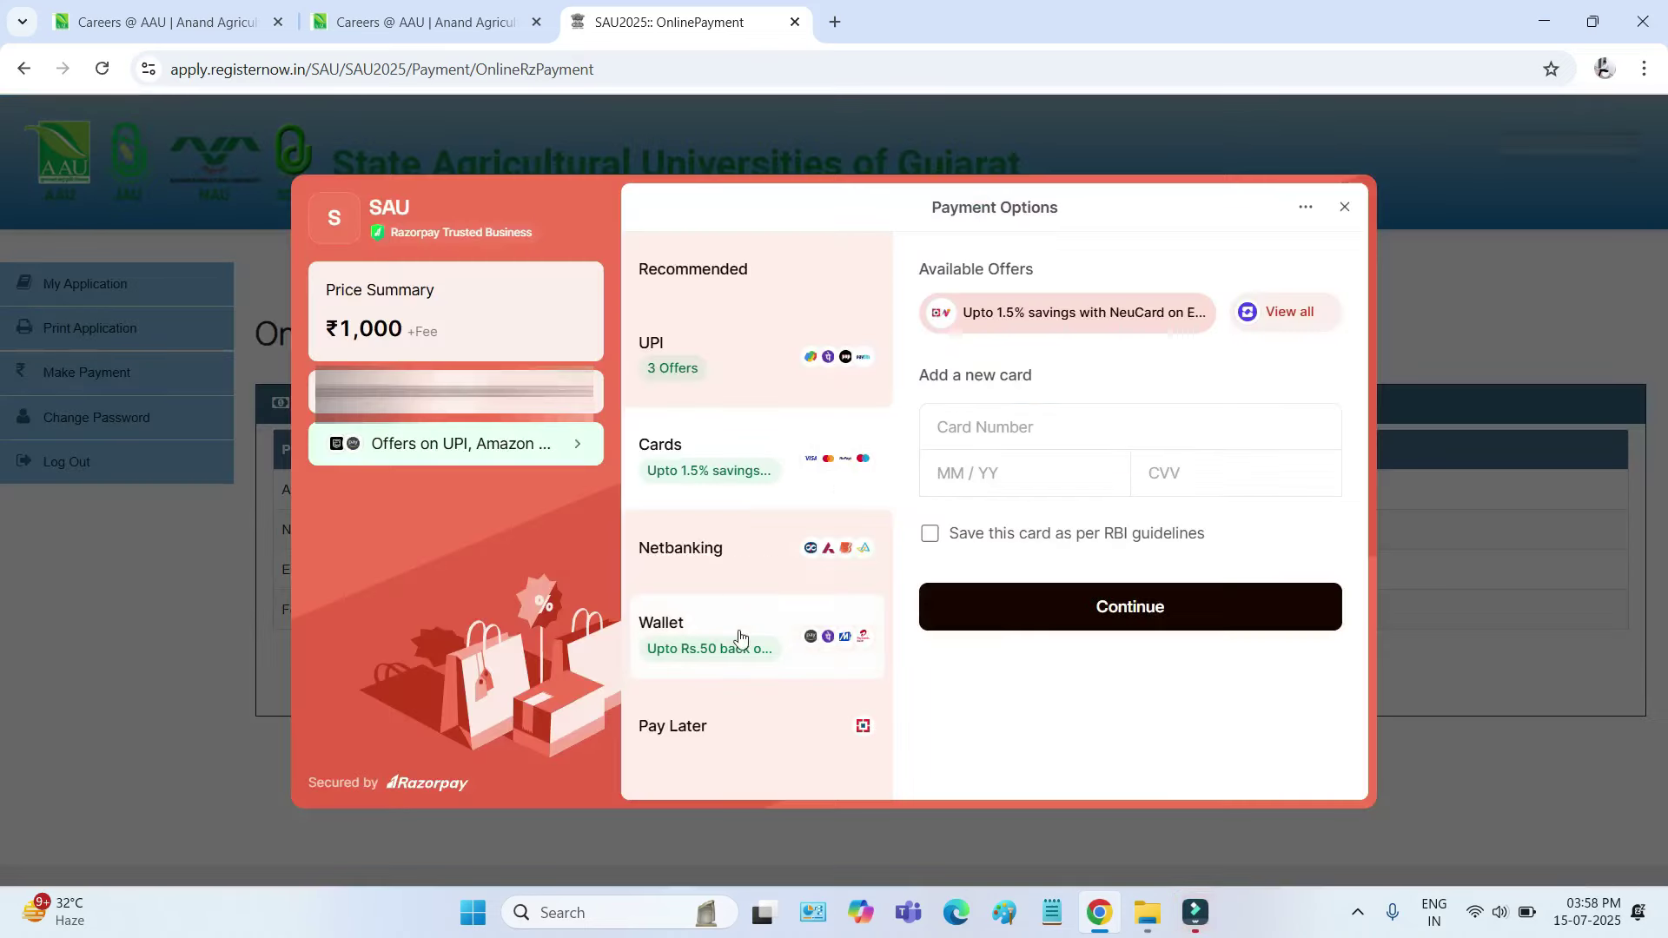